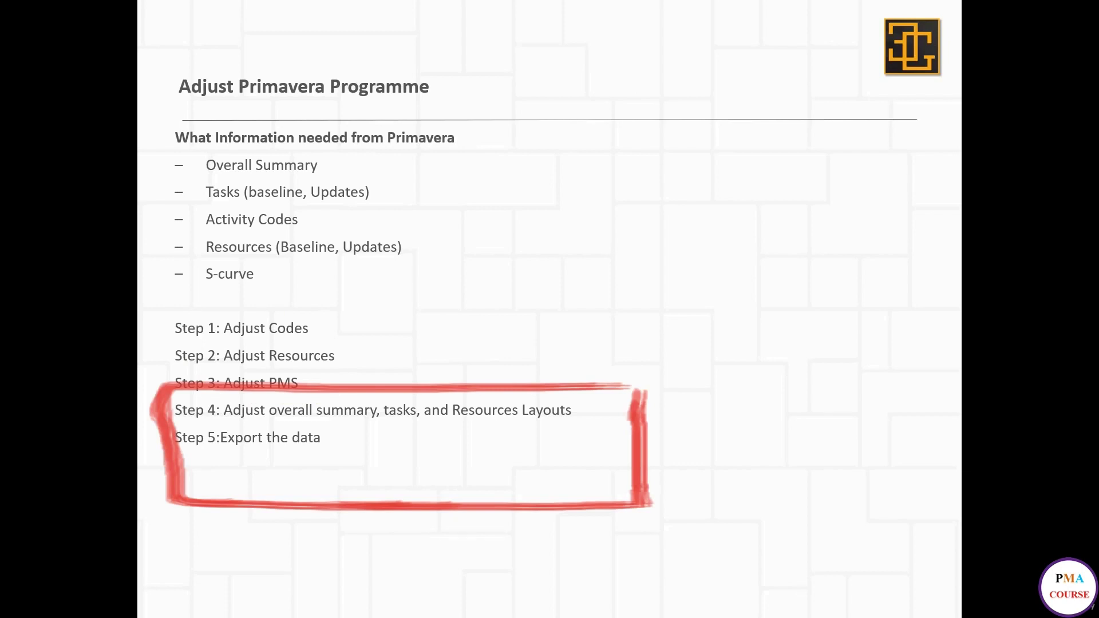
Step: Erase the red pen markup around Steps 3–5 and switch from the slideshow to Excel
key(Escape)
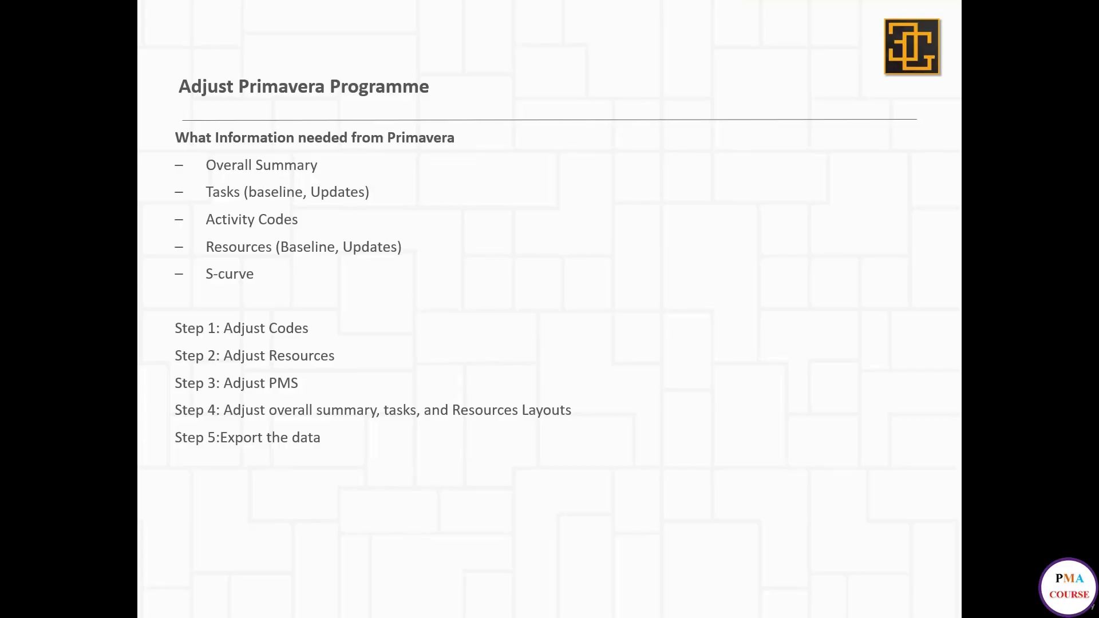
key(alt+Tab)
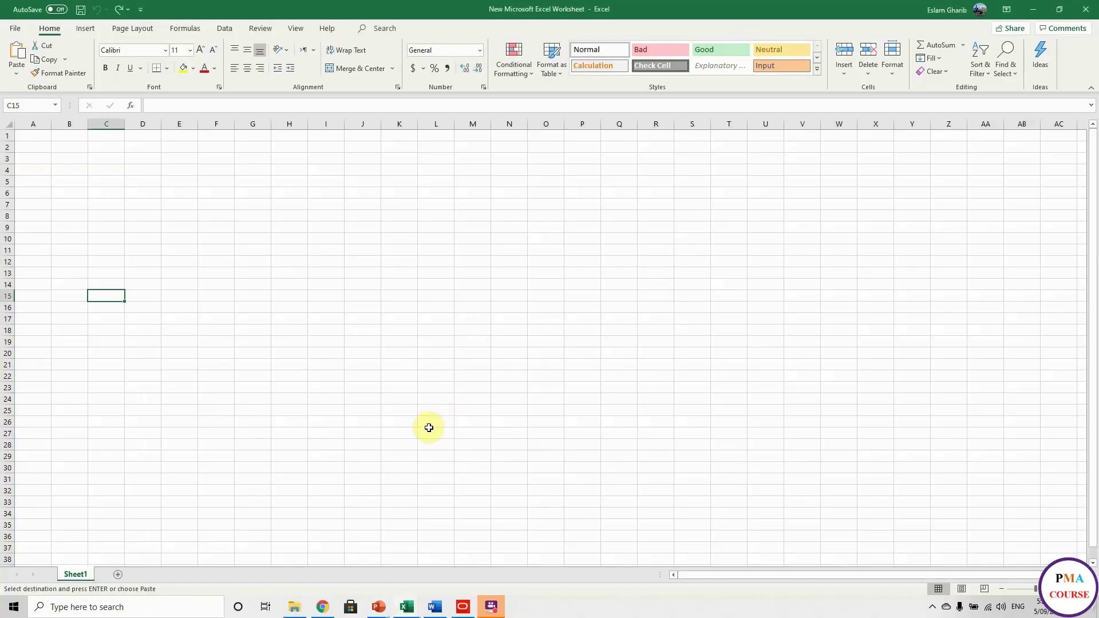
click(373, 610)
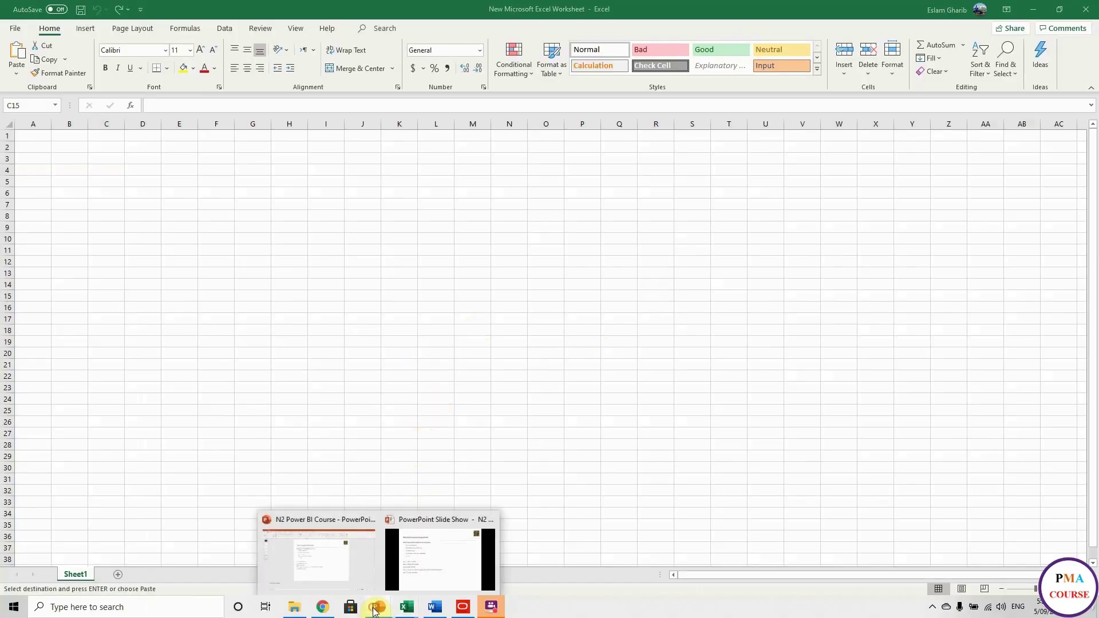
click(414, 581)
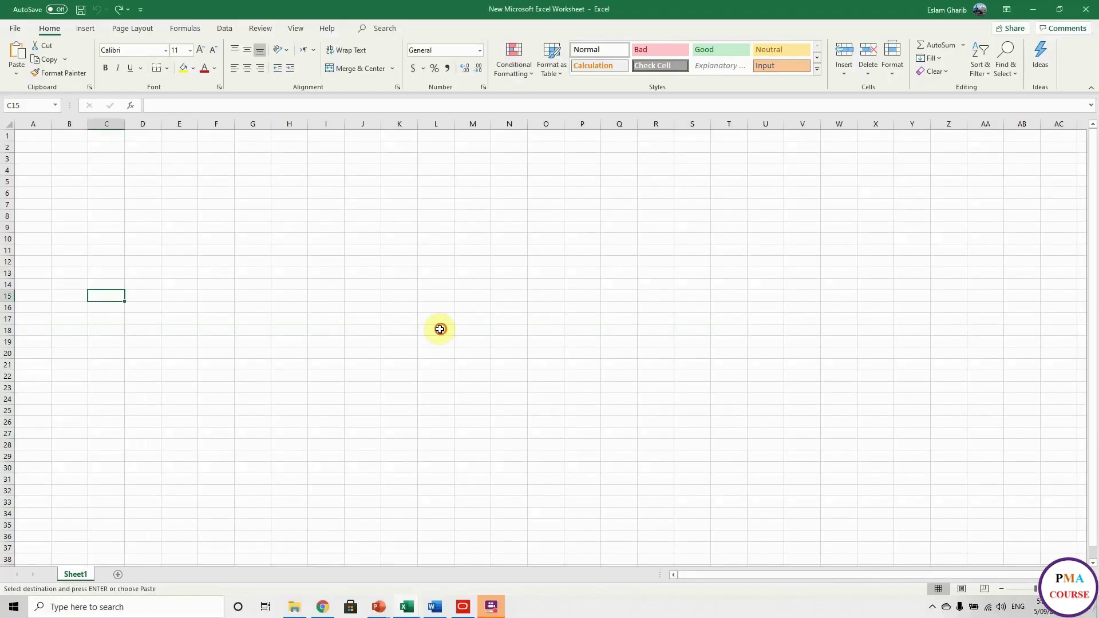
Step: Paste the Project Start to Project Delay header row into row 1 at A1
click(436, 330)
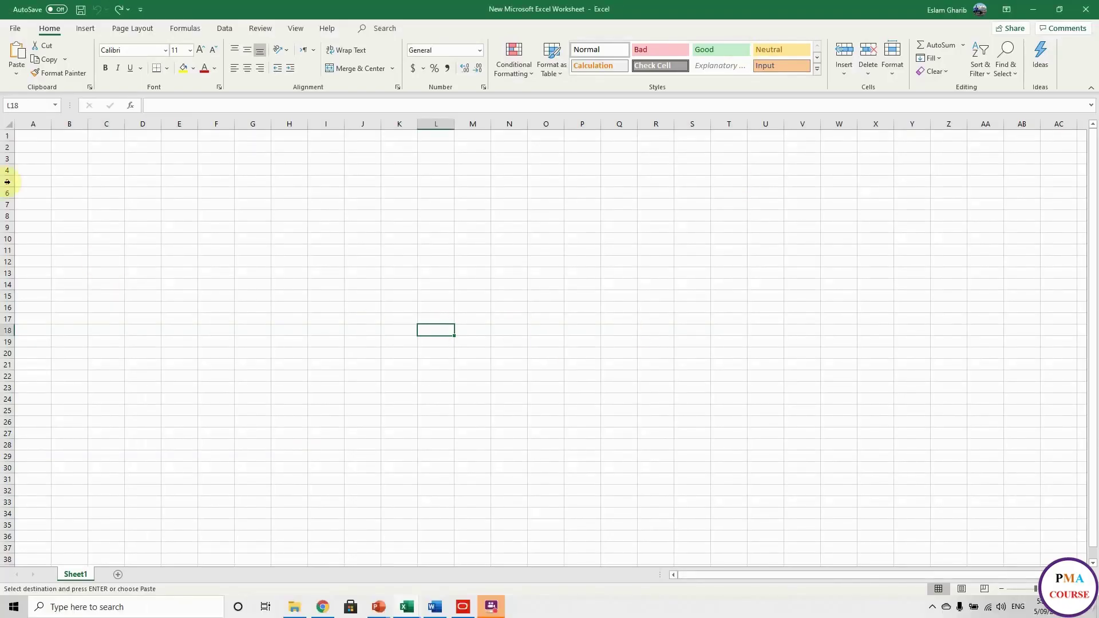
click(41, 134)
text(Project Start	Project Finish	BL Finish Date	Data Date.	Budget Labour Unit	Earned Value	Planned Value	Progress	Planned %	Oct 2013 Progress	BL Project Duration	Elapsed Duration	Remaining Duration	Project Delay)
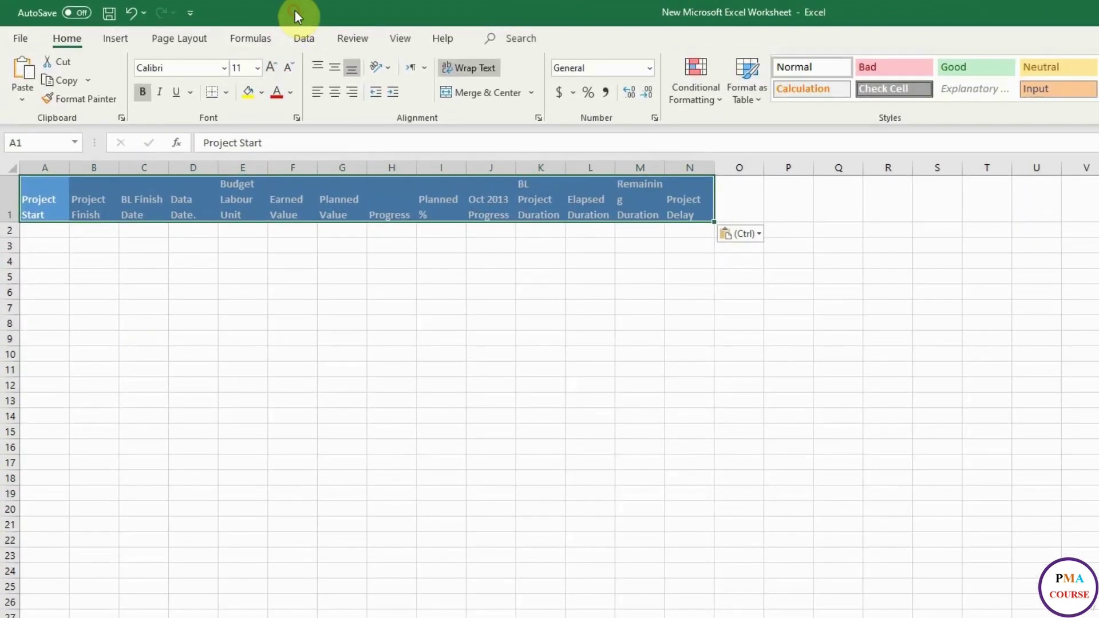
click(689, 338)
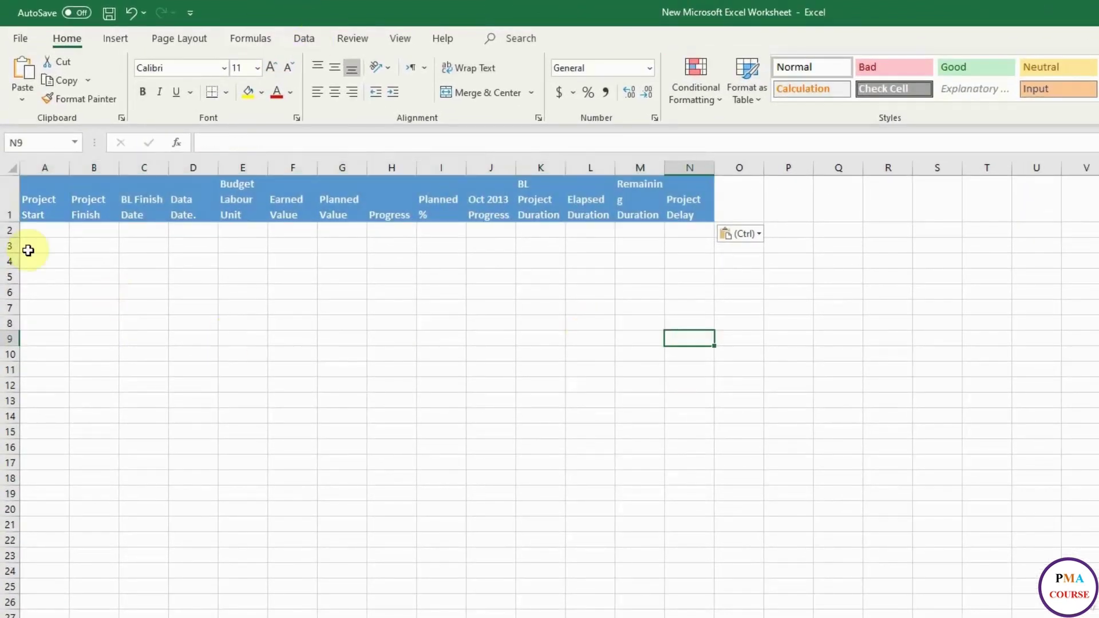
Step: Widen all worksheet columns to the same larger width
click(15, 168)
drag(69, 168, 105, 169)
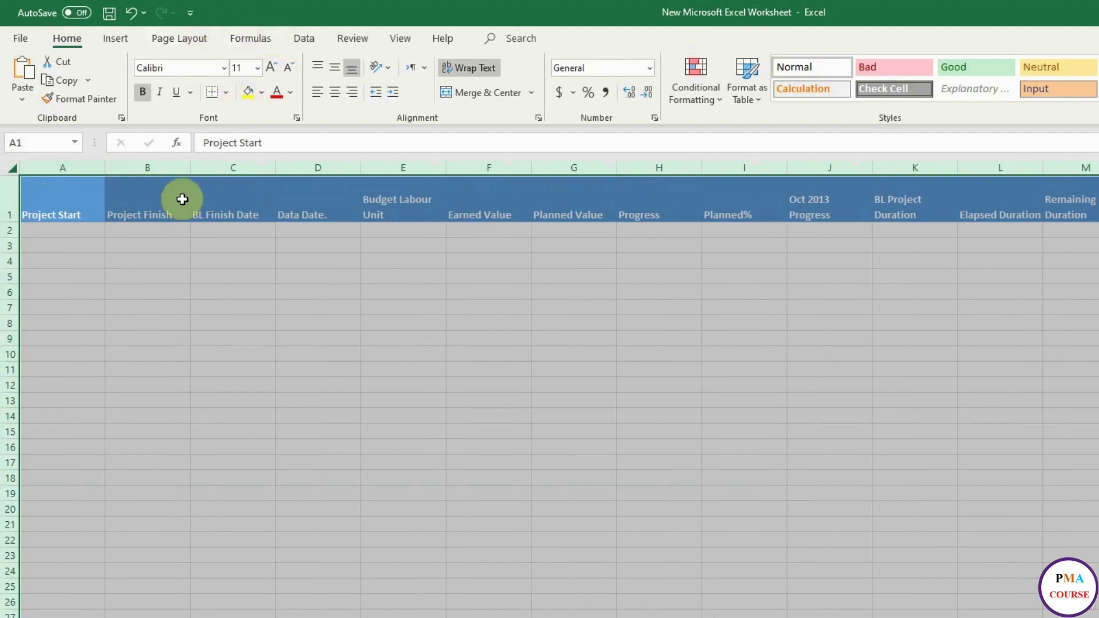
click(183, 287)
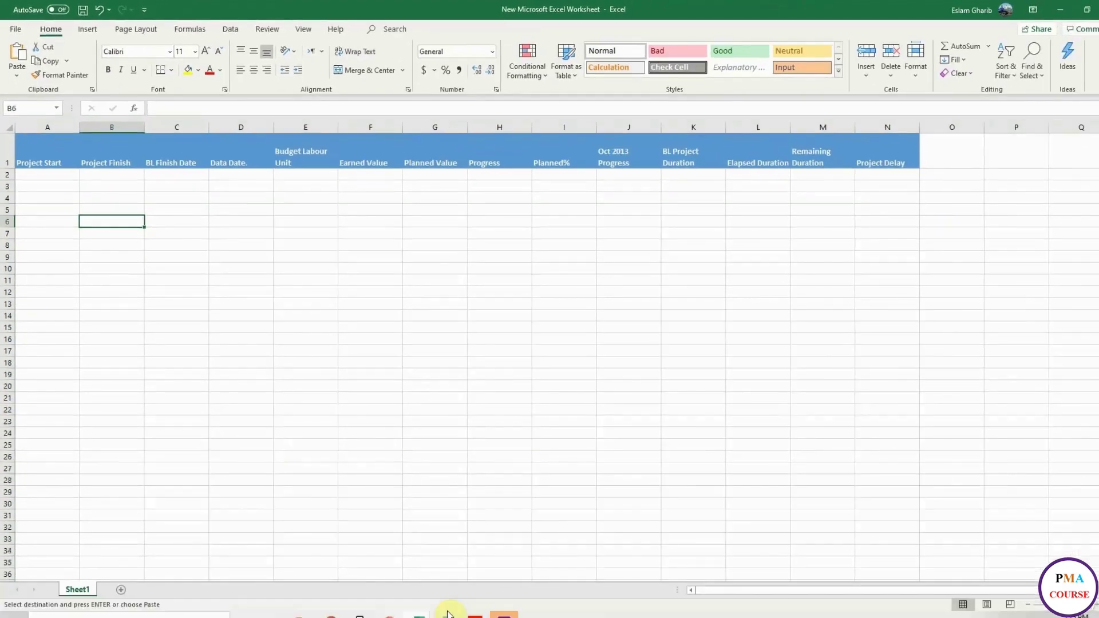
click(458, 608)
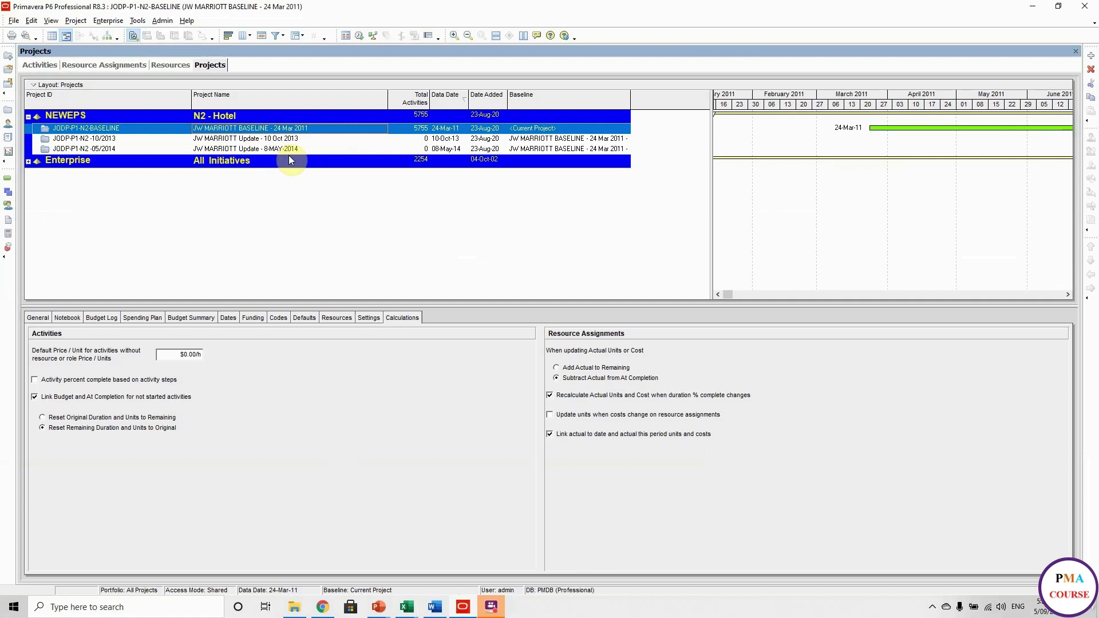
Step: Bring the New Microsoft Excel Worksheet window with the header row back to the front
click(406, 608)
click(478, 560)
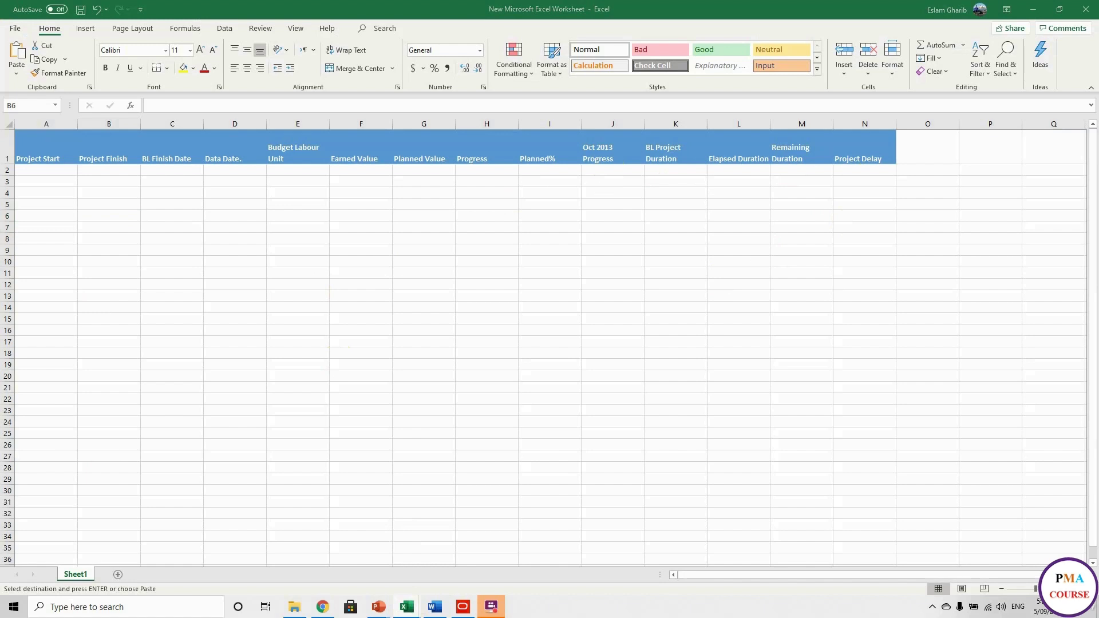
Step: Paste the project summary values into row 2, starting at A2
key(Escape)
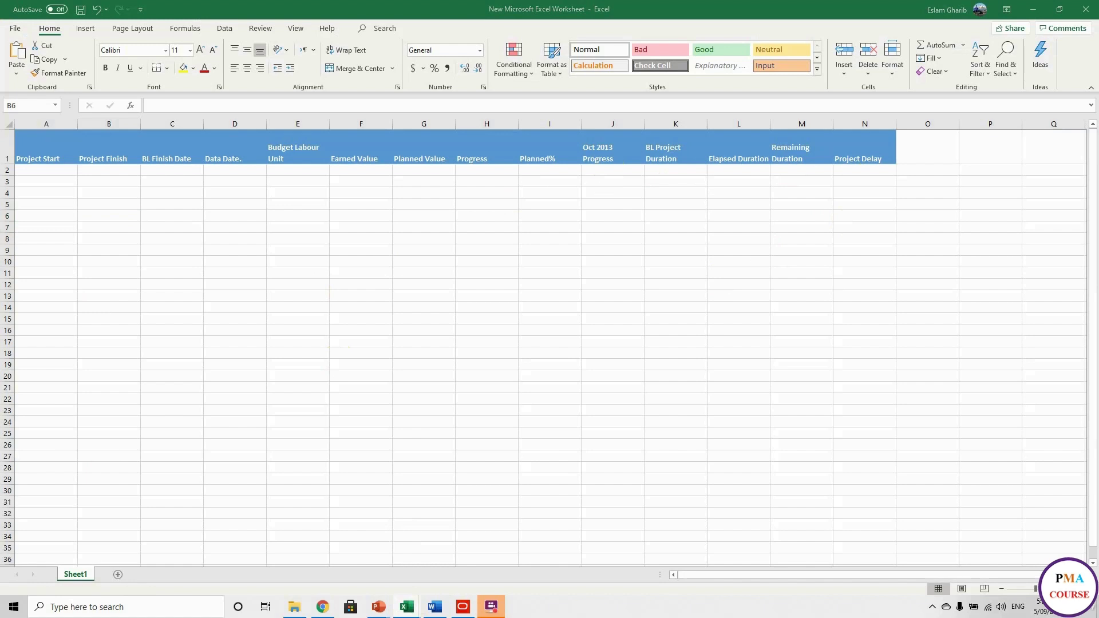
key(ctrl+c)
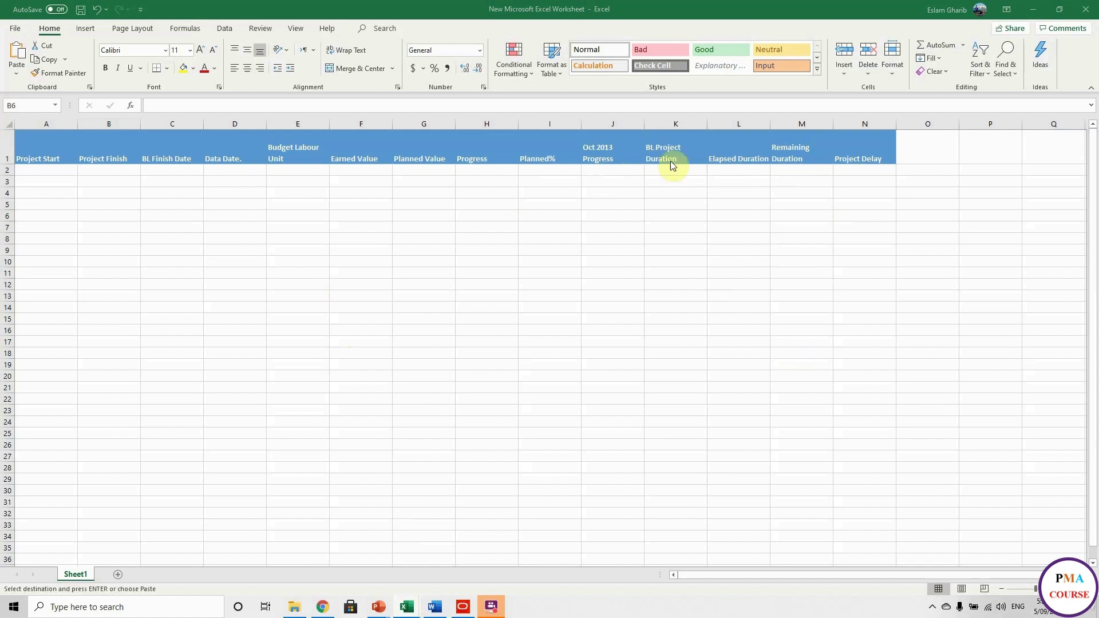
click(179, 215)
click(53, 171)
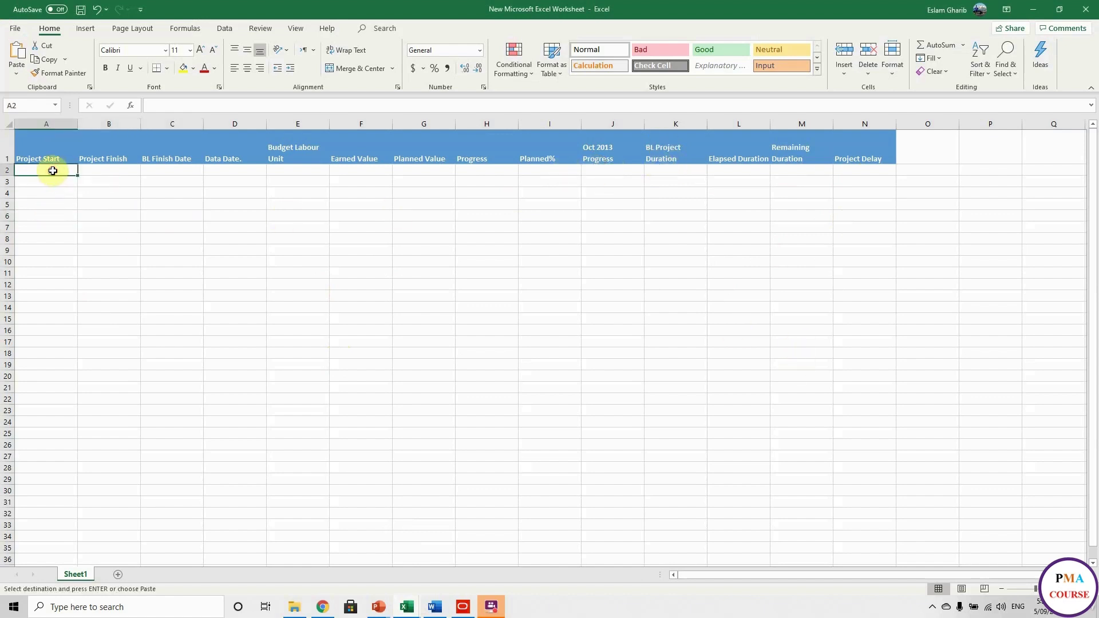
key(ctrl+v)
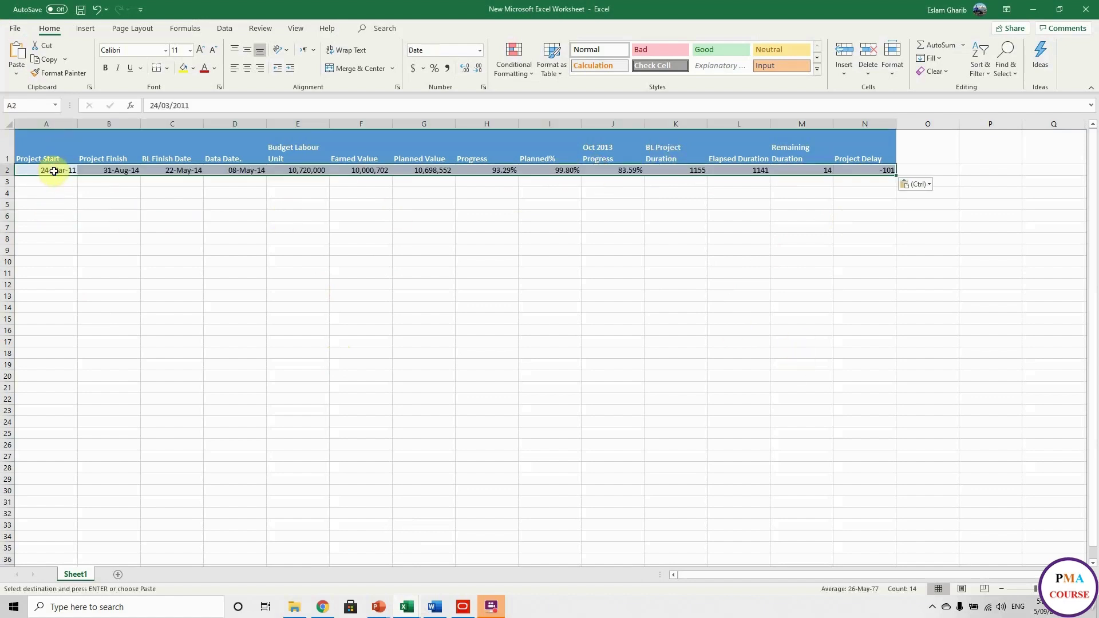
Step: Rename Sheet1 to 'Summary' and return to the PowerPoint slideshow
double_click(84, 575)
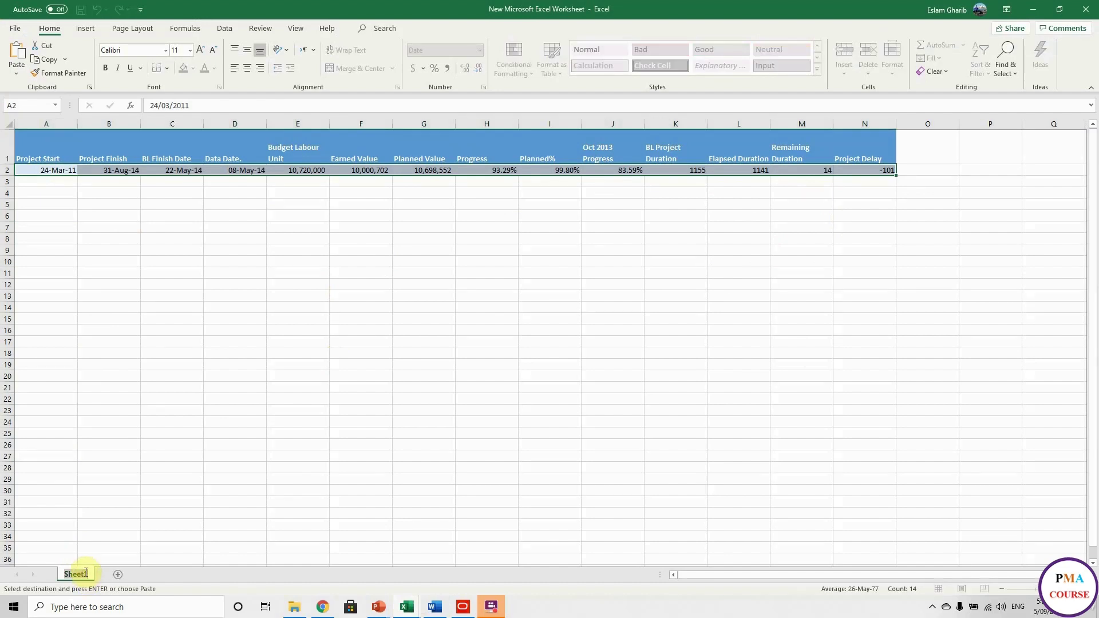
text(Summary)
click(419, 423)
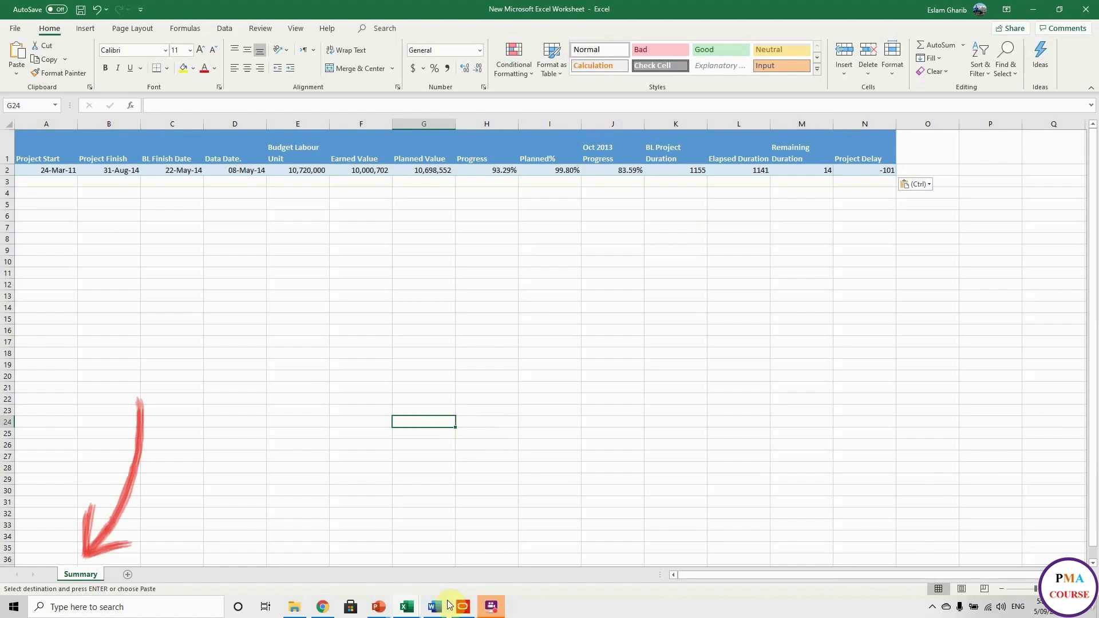
mouse_move(379, 611)
click(424, 563)
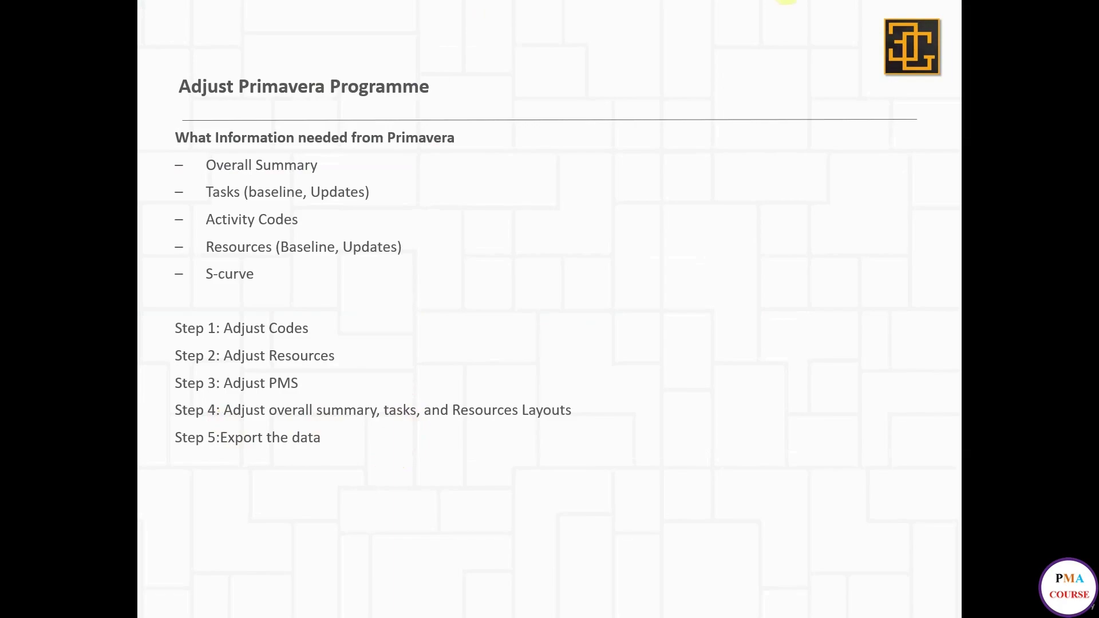
Step: Open the baseline project's activities in Primavera P6
key(alt+Tab)
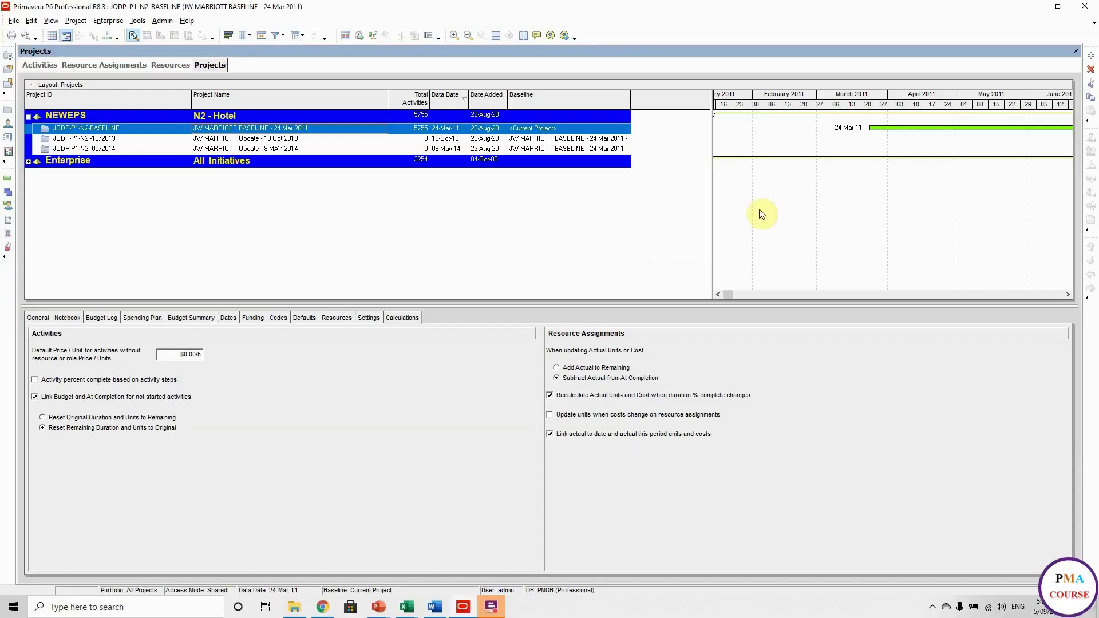
right_click(261, 131)
click(290, 136)
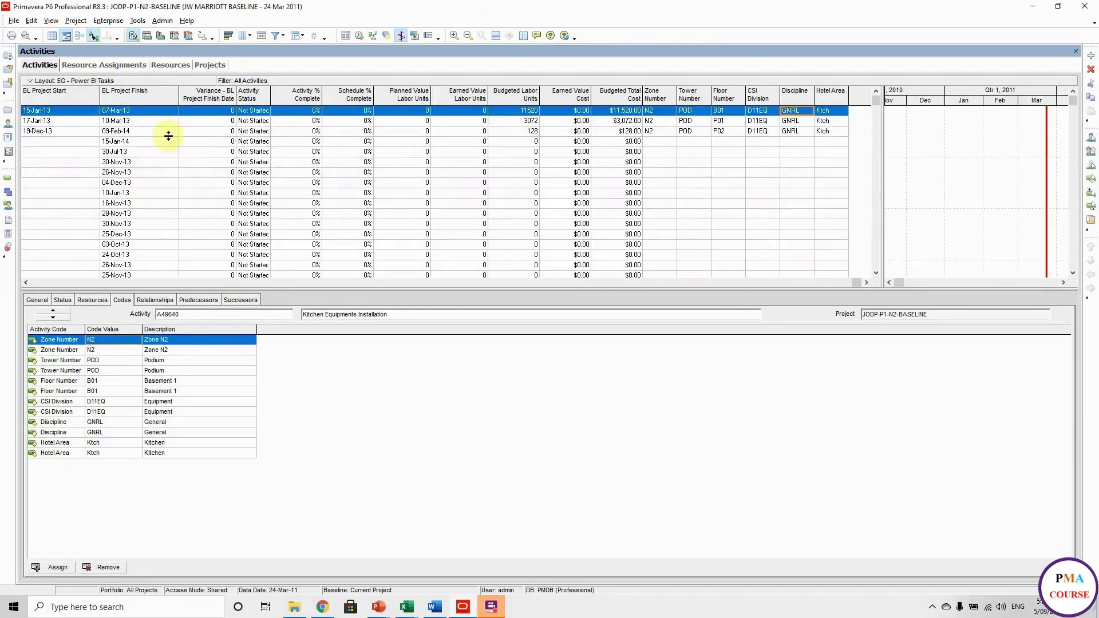
Step: Apply the EG - Power BI Tasks layout without saving the current one, and view its columns
click(98, 80)
click(95, 94)
click(172, 94)
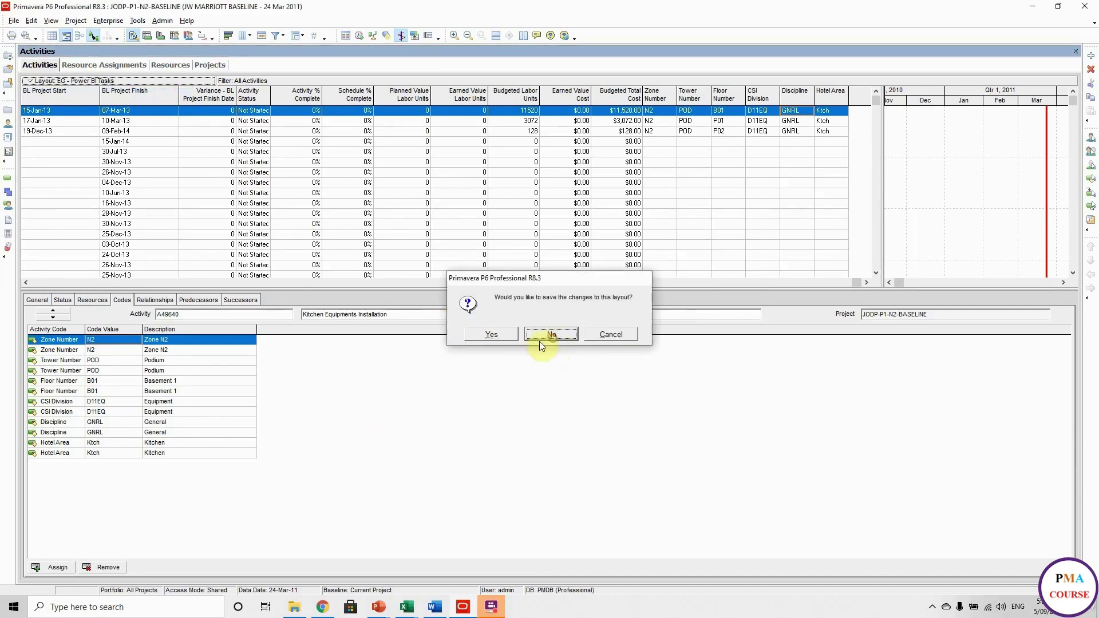
click(544, 338)
click(627, 277)
click(634, 239)
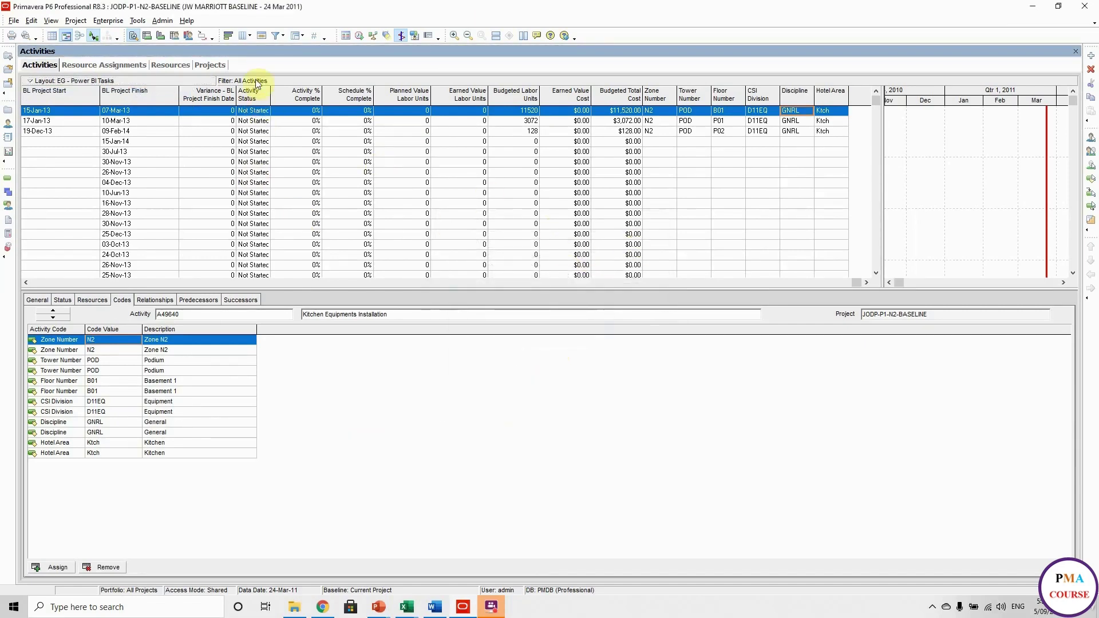
click(245, 35)
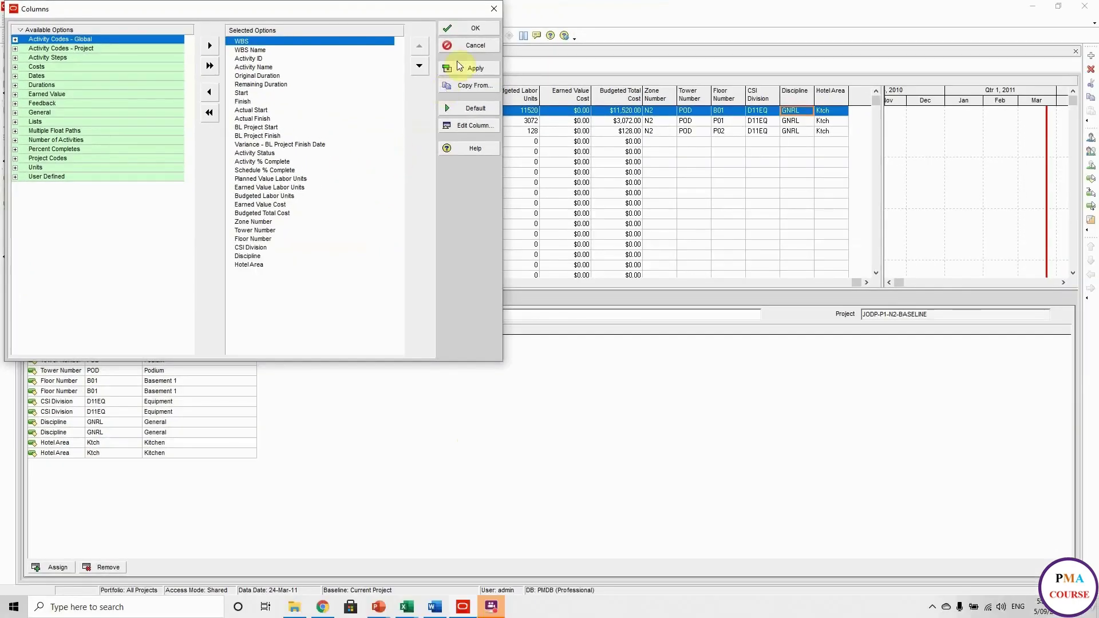
Step: Keep the chosen columns, leave grouping unchanged, and select every baseline activity row
click(474, 28)
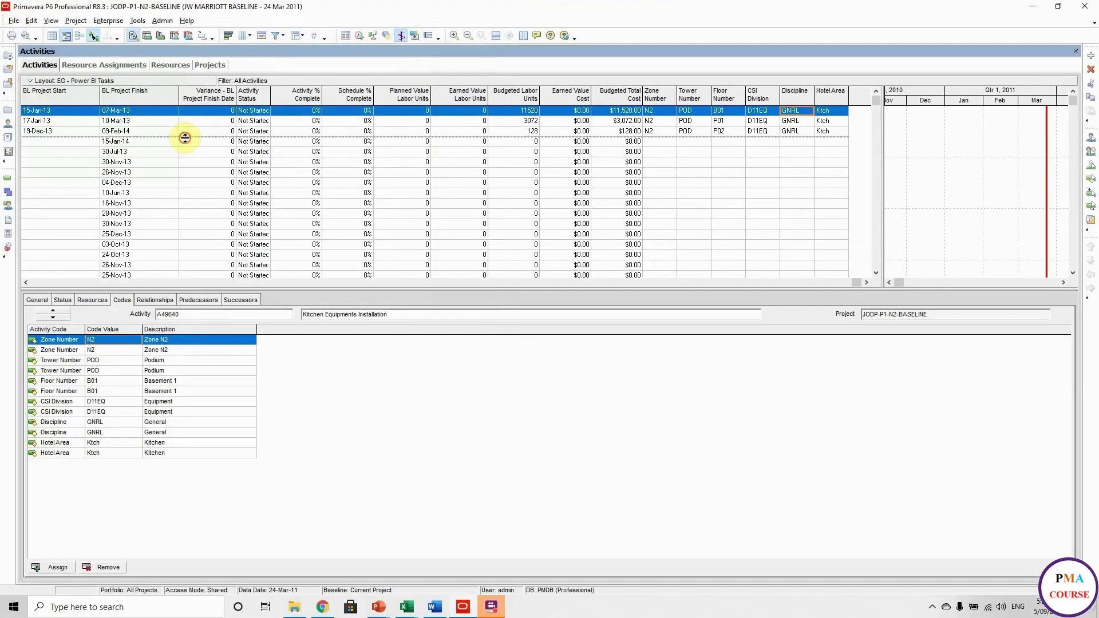
click(253, 151)
click(300, 36)
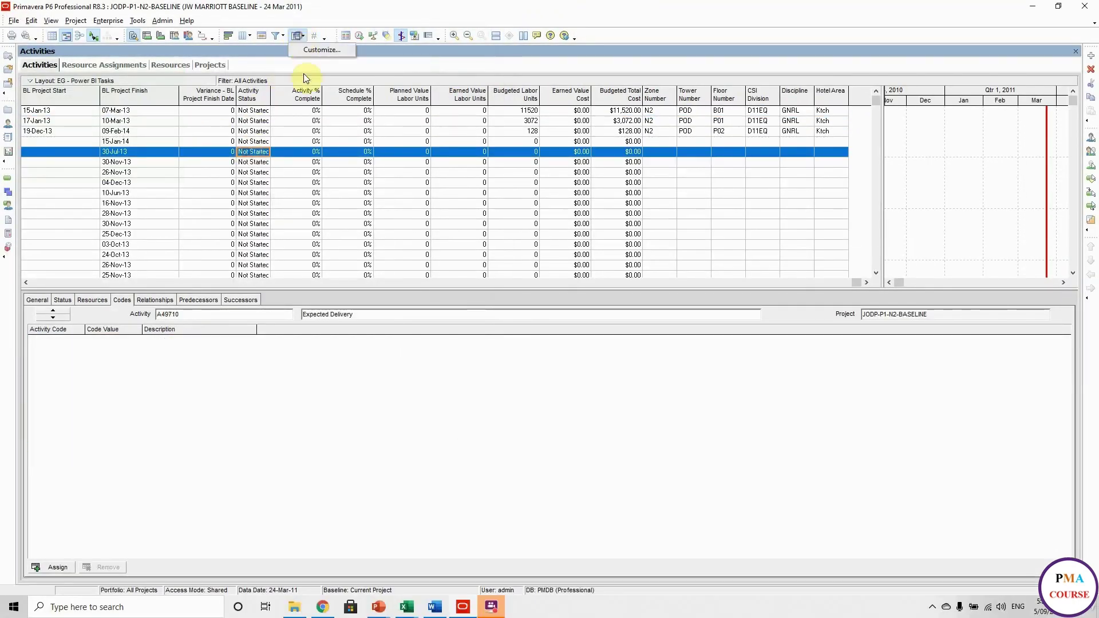
click(324, 49)
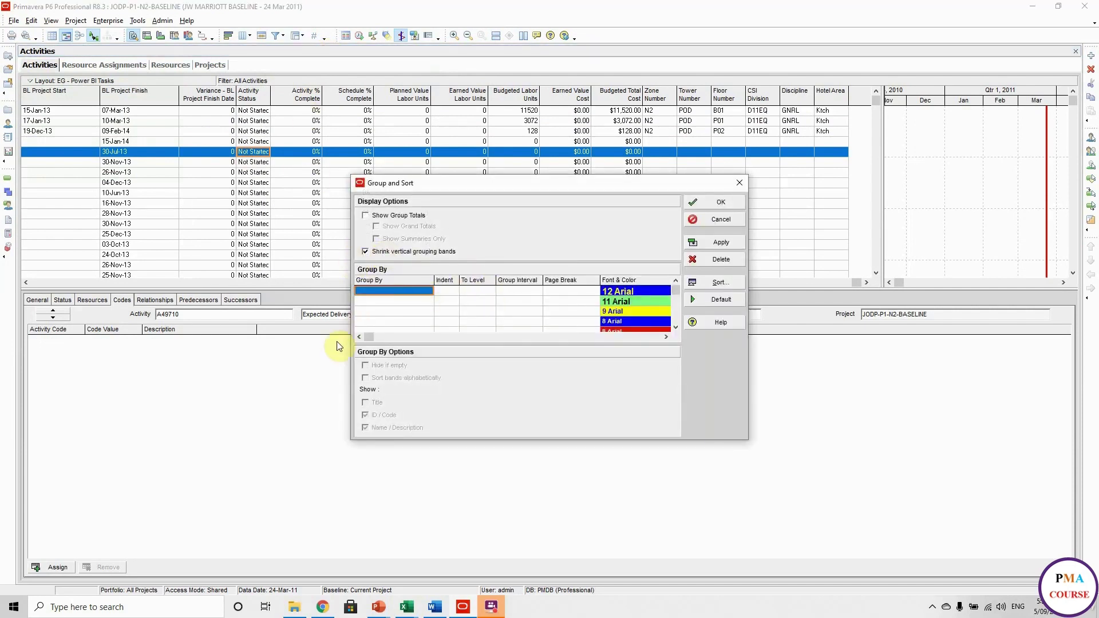
click(719, 219)
click(429, 193)
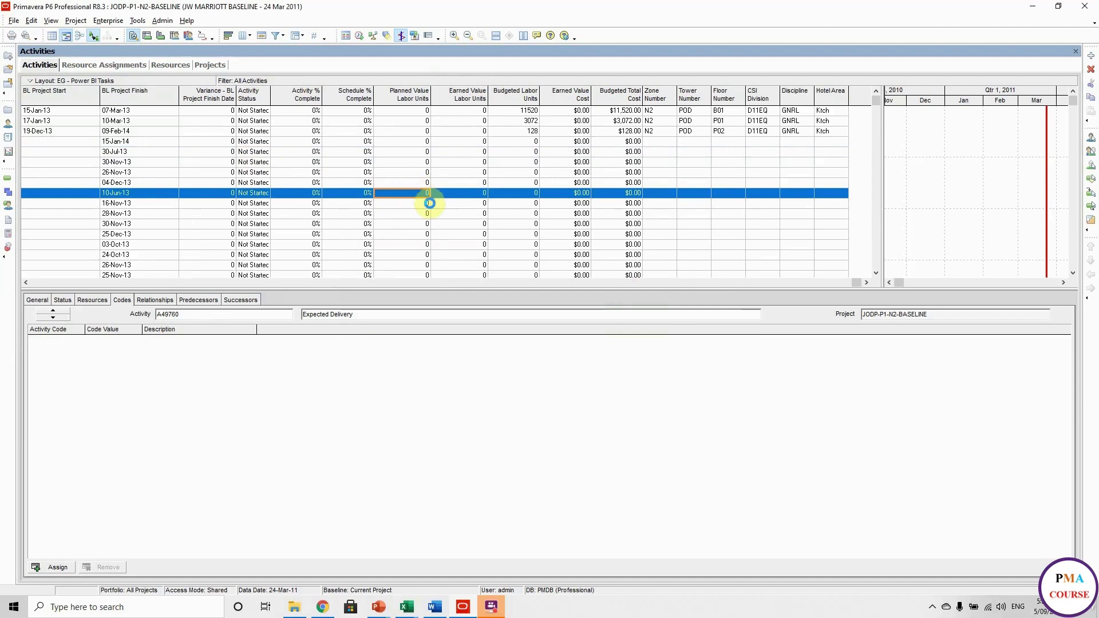
key(ctrl+a)
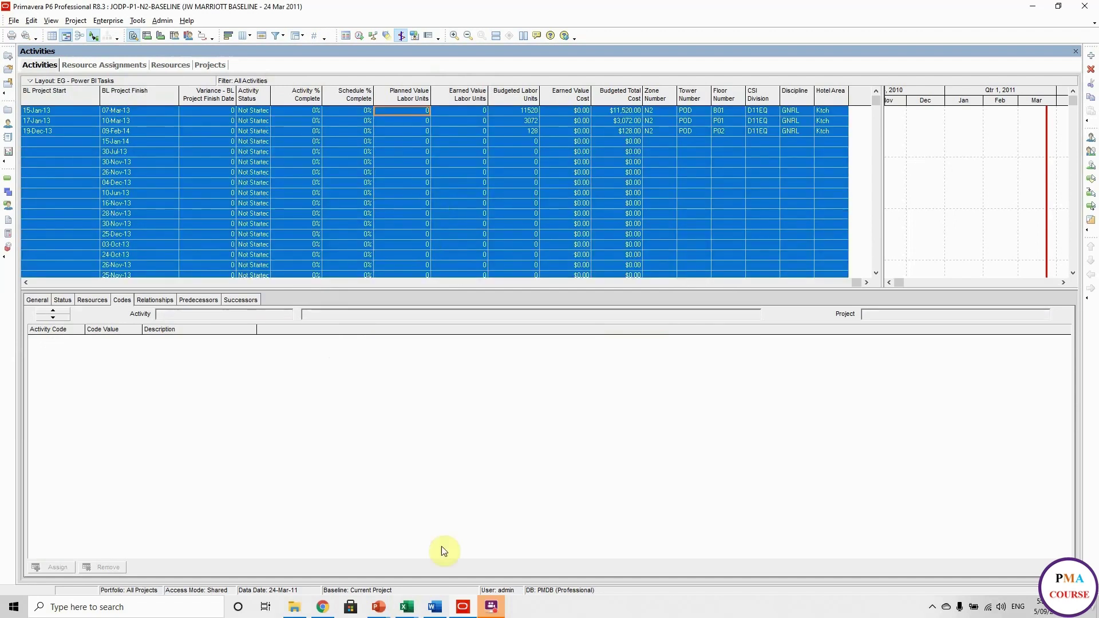
Step: Paste the baseline activity table into a new sheet in the Excel workbook
mouse_move(406, 604)
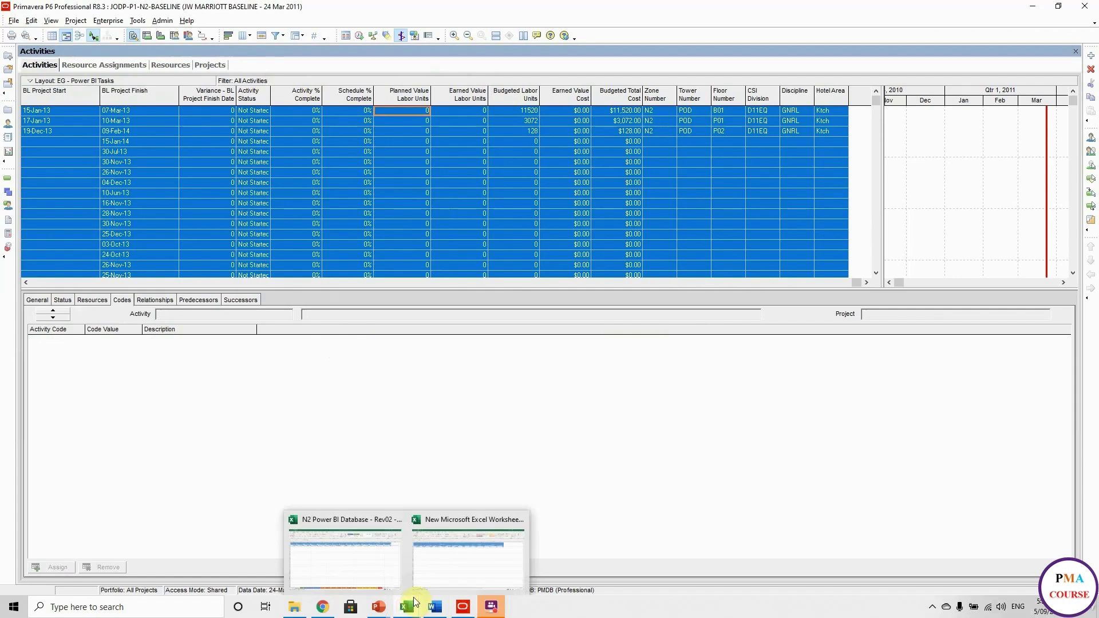
click(345, 557)
click(127, 574)
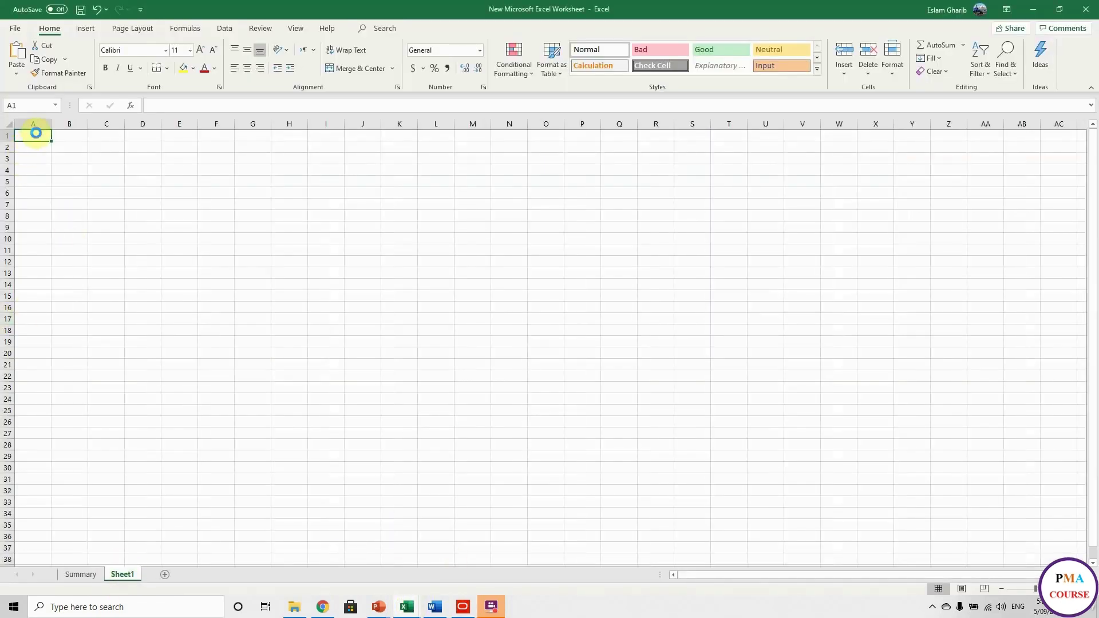
key(ctrl+v)
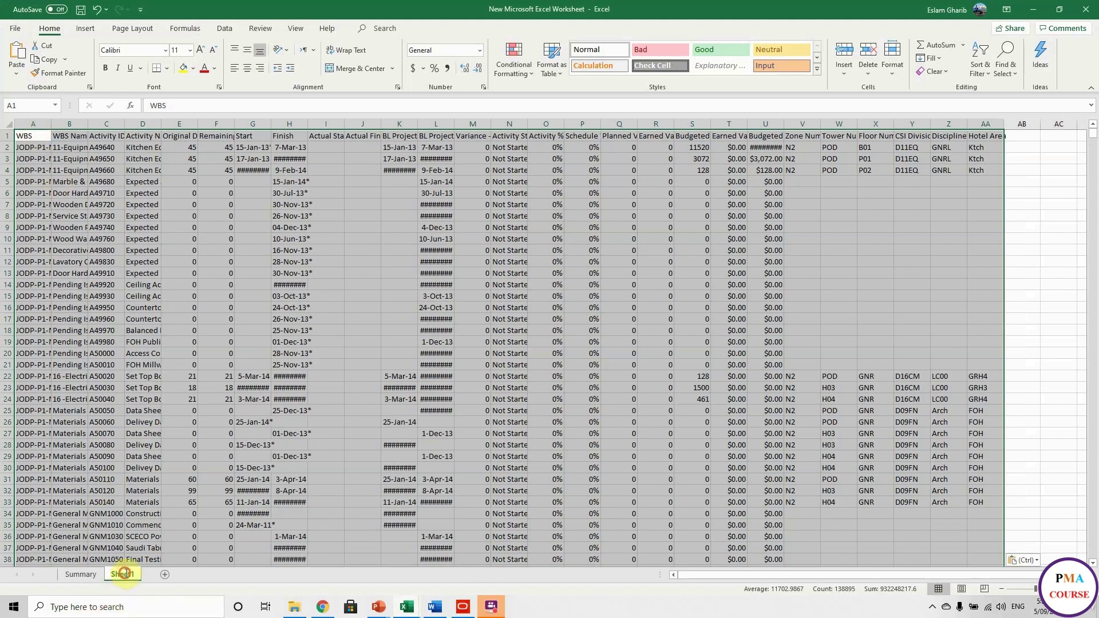
Step: Name the new sheet 'Baseline Tasks' and return to Primavera P6
double_click(124, 573)
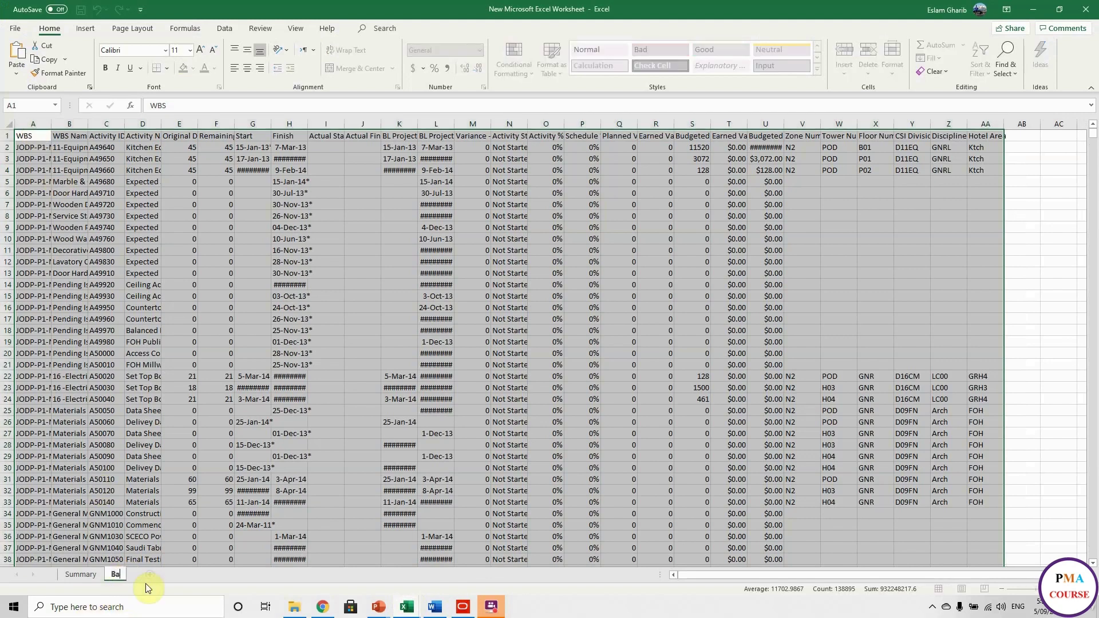
text(Baseline Tasks)
click(279, 524)
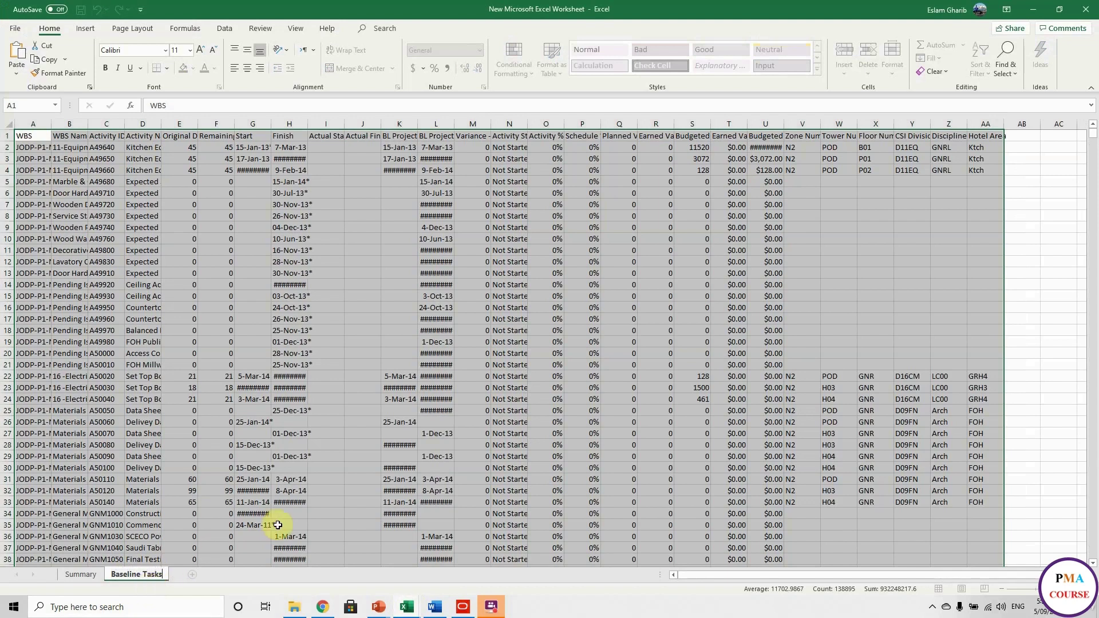
click(462, 606)
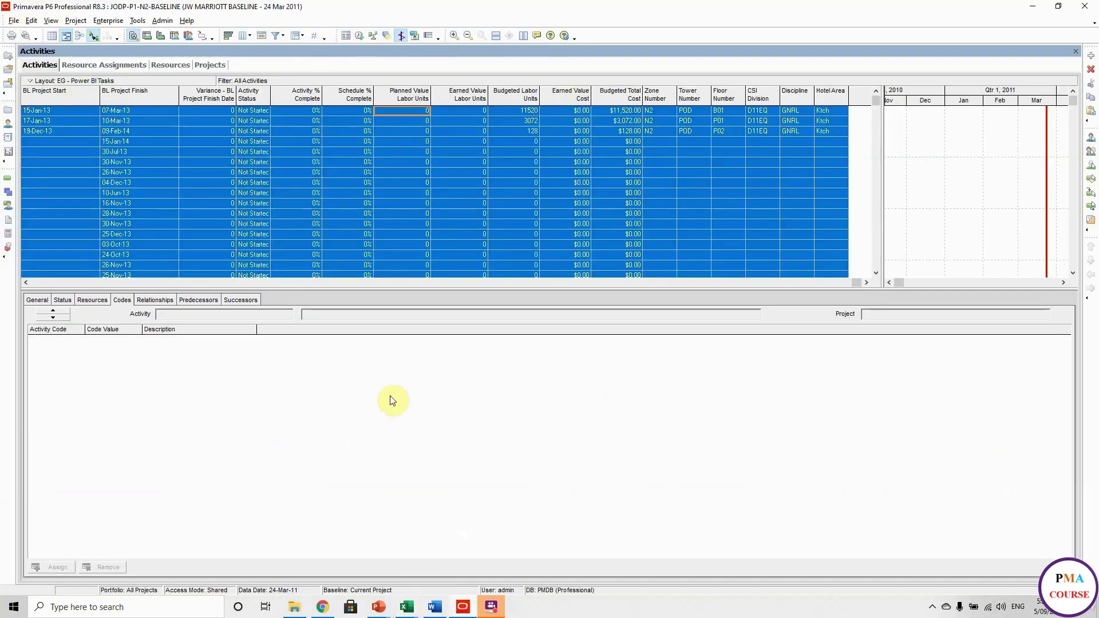
Step: Open the JODP-P1-N2-05/2014 update project and select all its activities
click(209, 65)
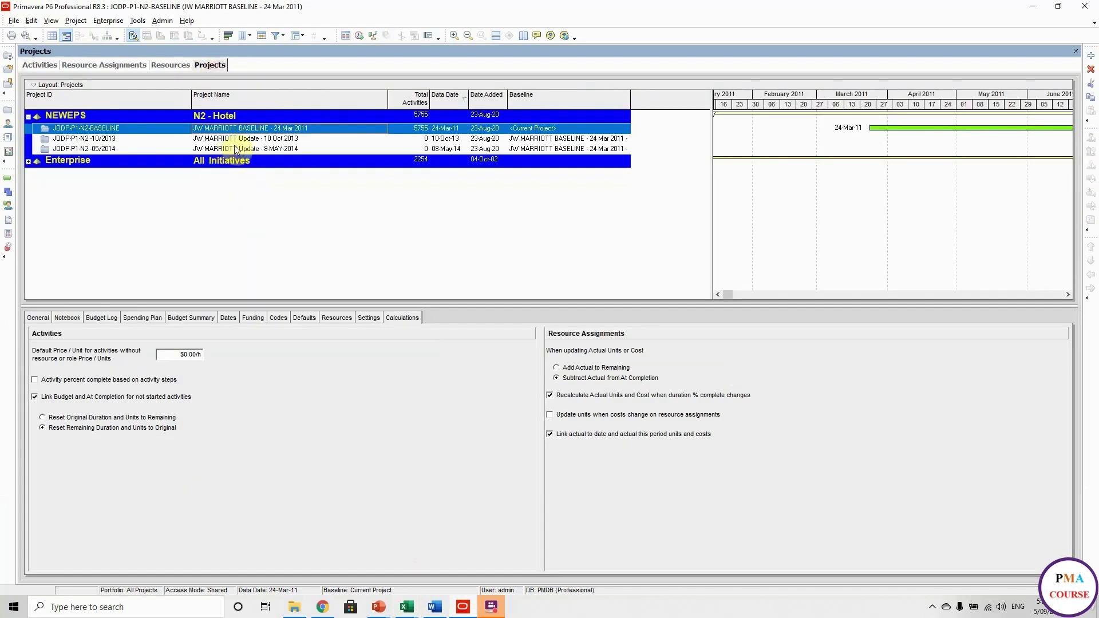
click(236, 147)
right_click(236, 148)
click(265, 259)
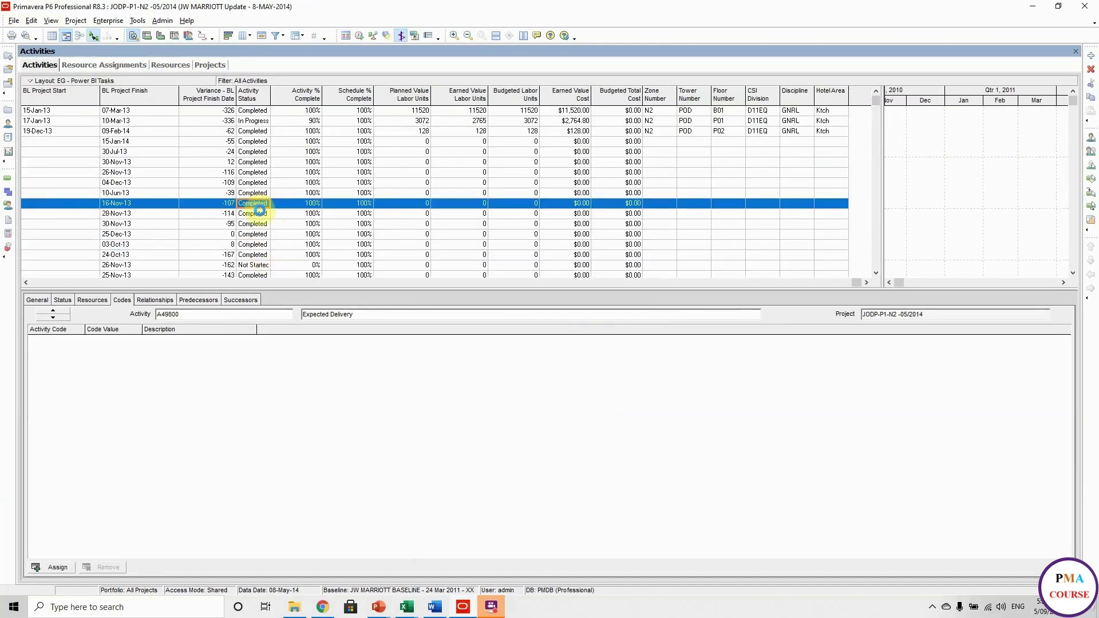
key(ctrl+a)
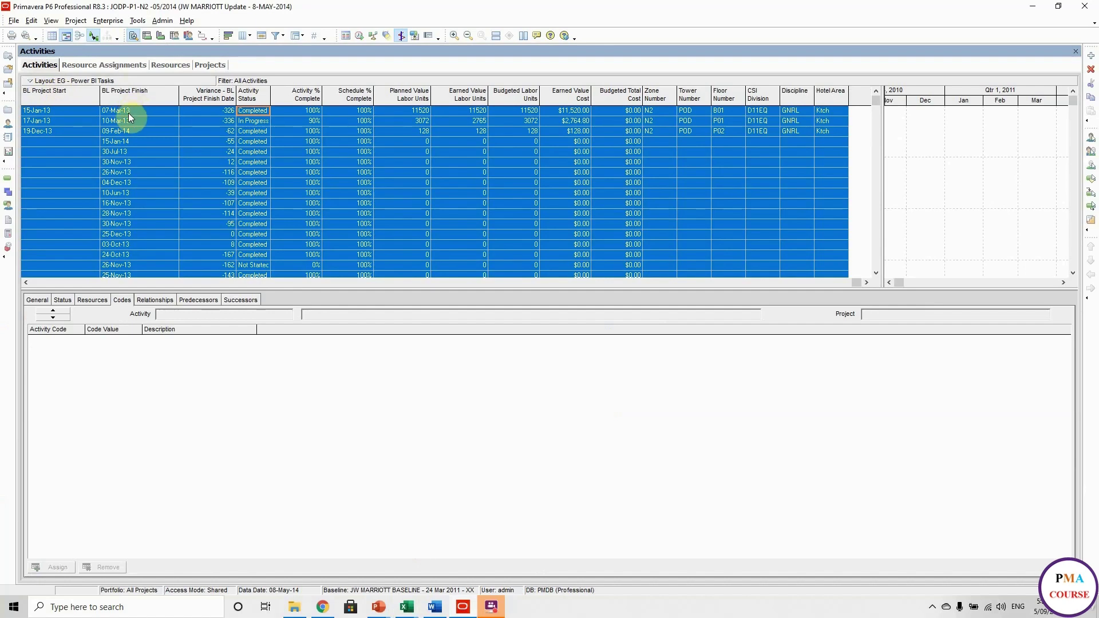
Step: Add a blank Sheet2 after Baseline Tasks in the Excel workbook
mouse_move(414, 611)
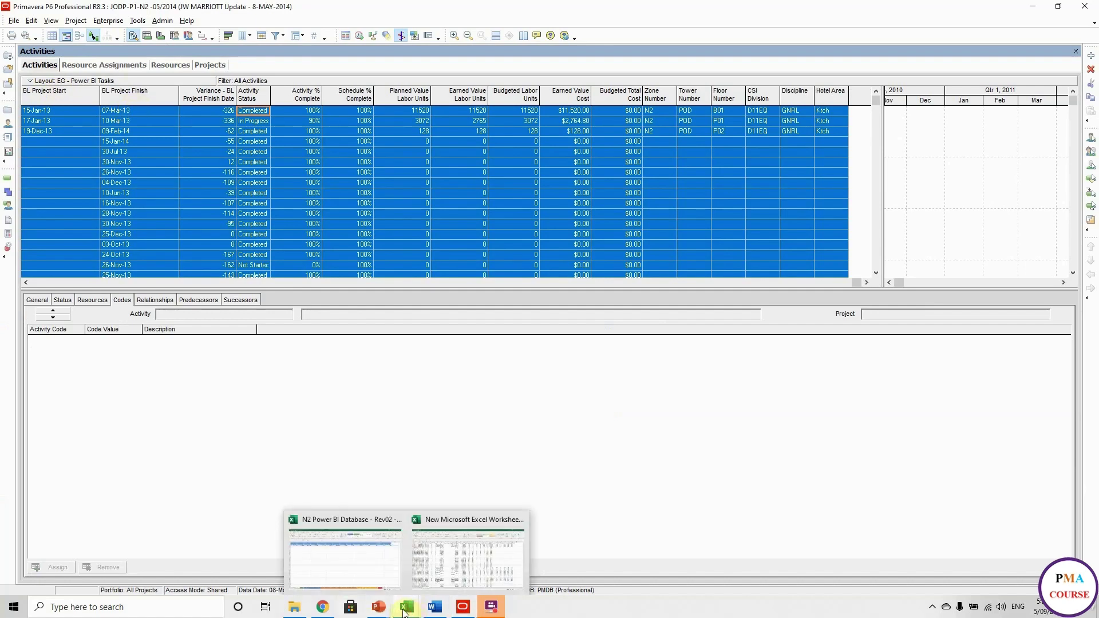
click(452, 576)
click(192, 575)
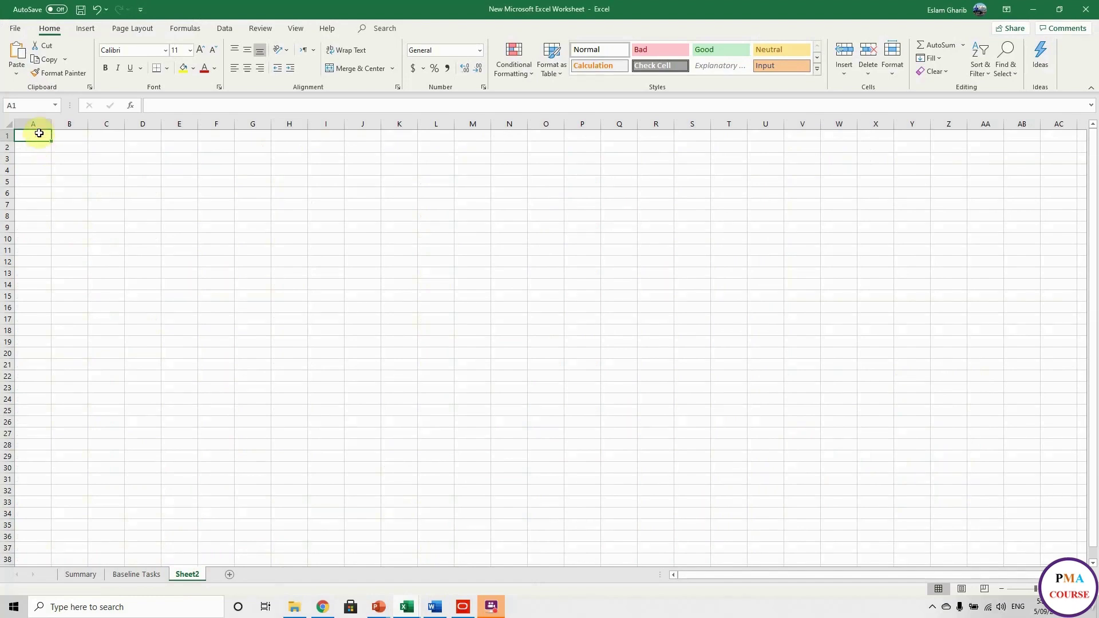
Step: Paste the May 2014 update activities into Sheet2 and rename it 'Aug14 Tasks'
key(ctrl+v)
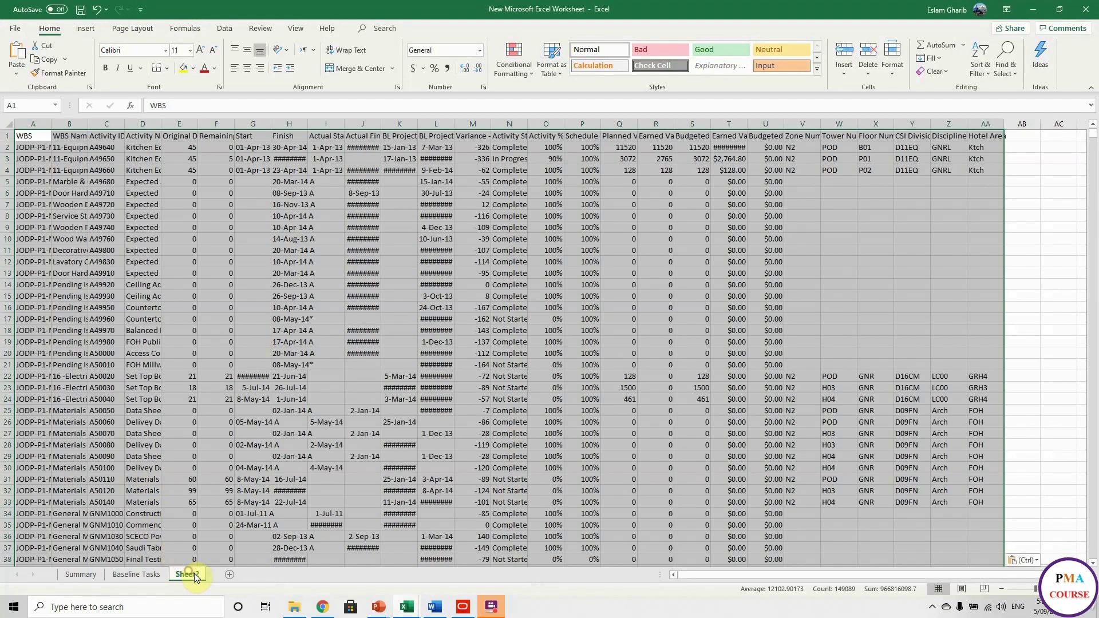
double_click(189, 575)
text(Aug1)
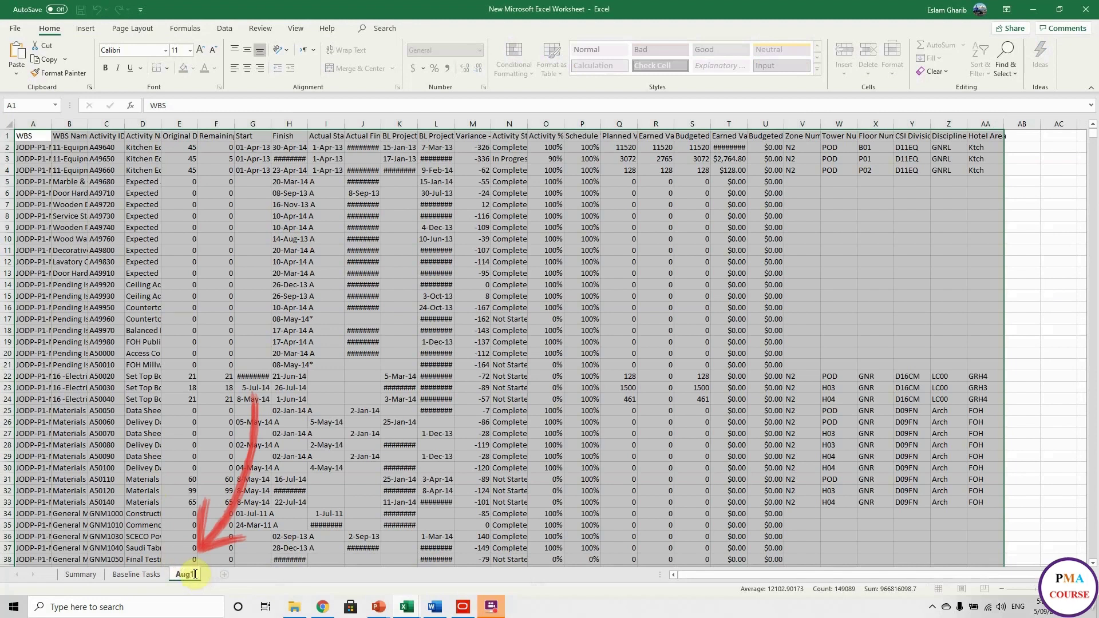
text(4 Task)
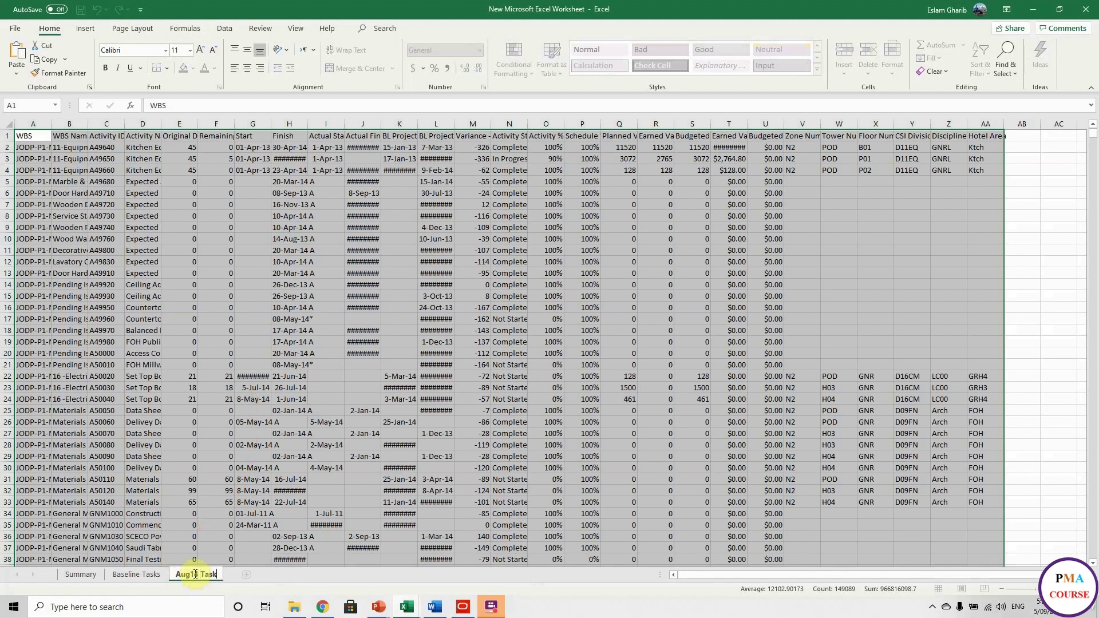
click(254, 513)
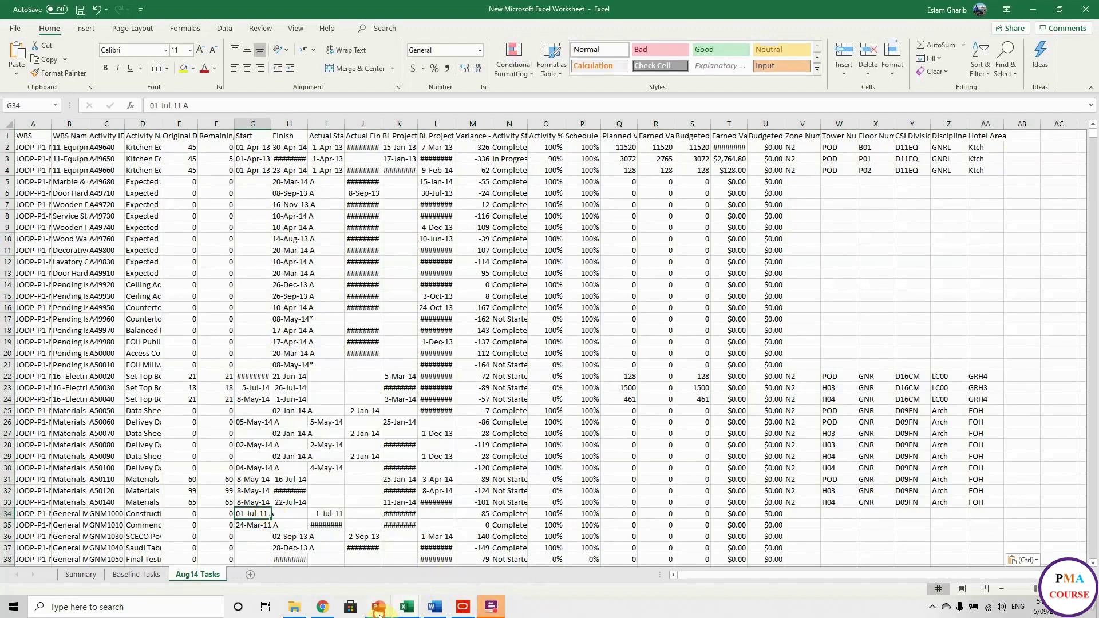
Step: Review the Adjust Primavera Programme slide's list of required exports in the slideshow
mouse_move(380, 614)
click(429, 584)
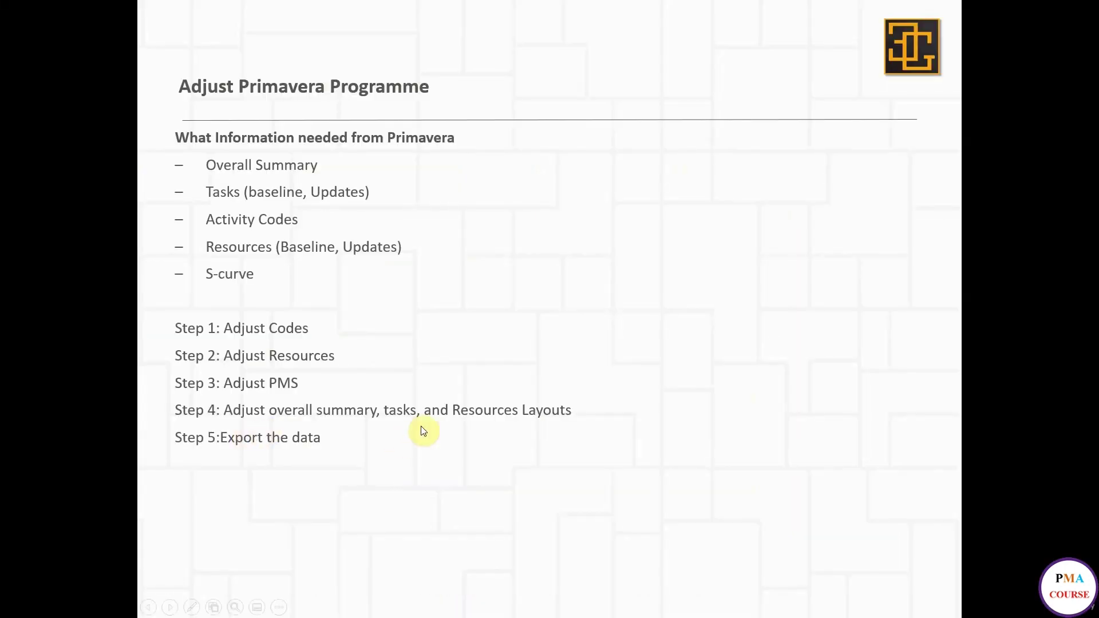
click(466, 460)
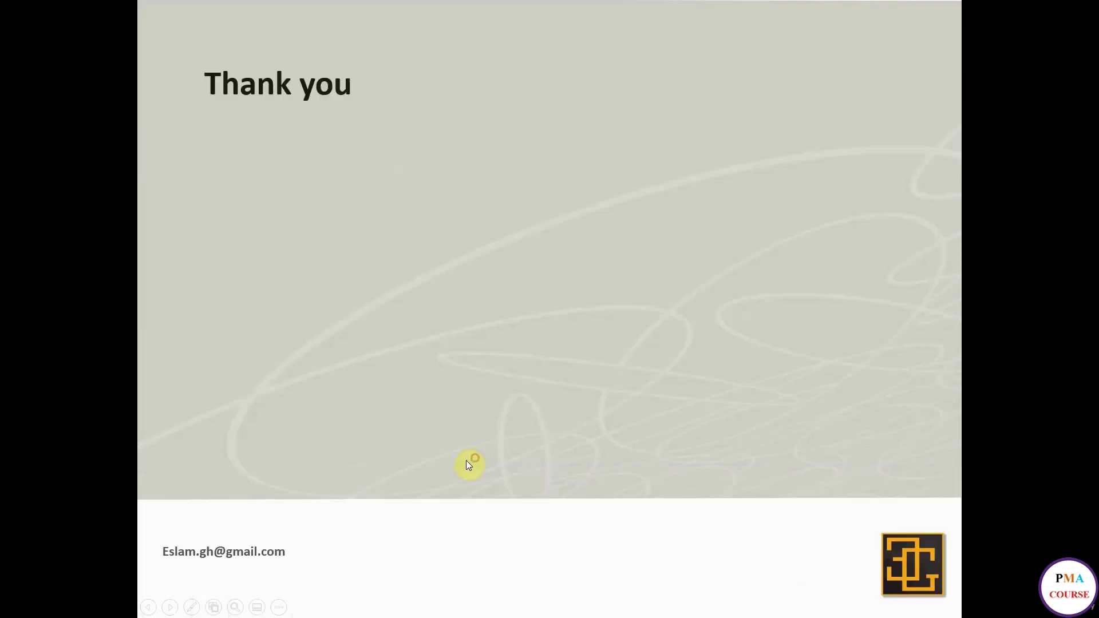
scroll(452, 427, up, 1)
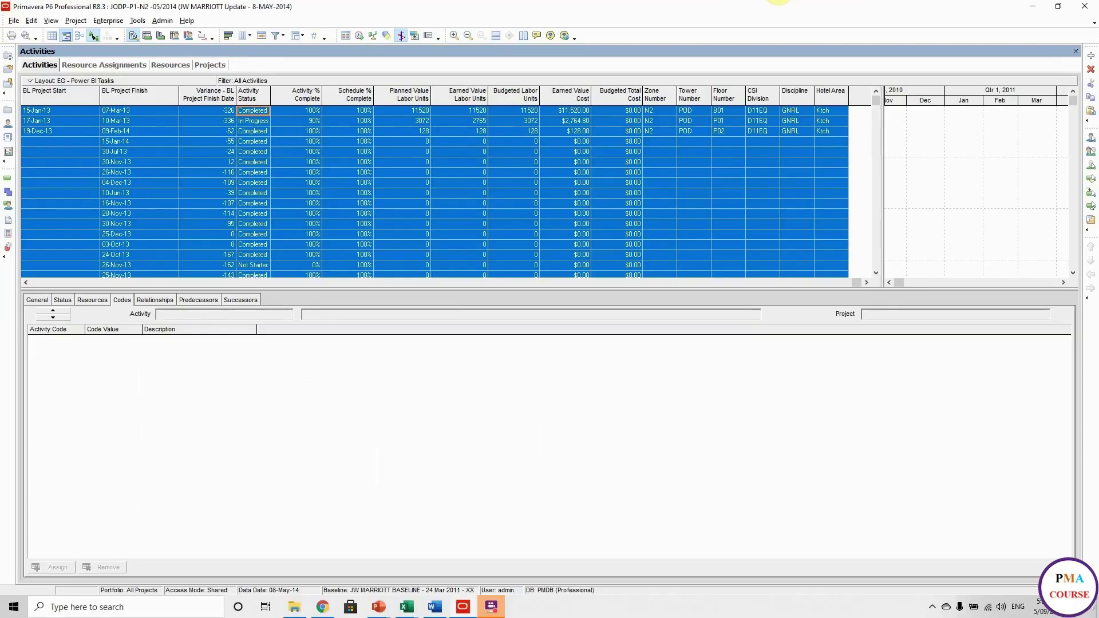
Step: Apply the EG- Power BI Resources layout to Resource Assignments without saving the current layout
click(102, 61)
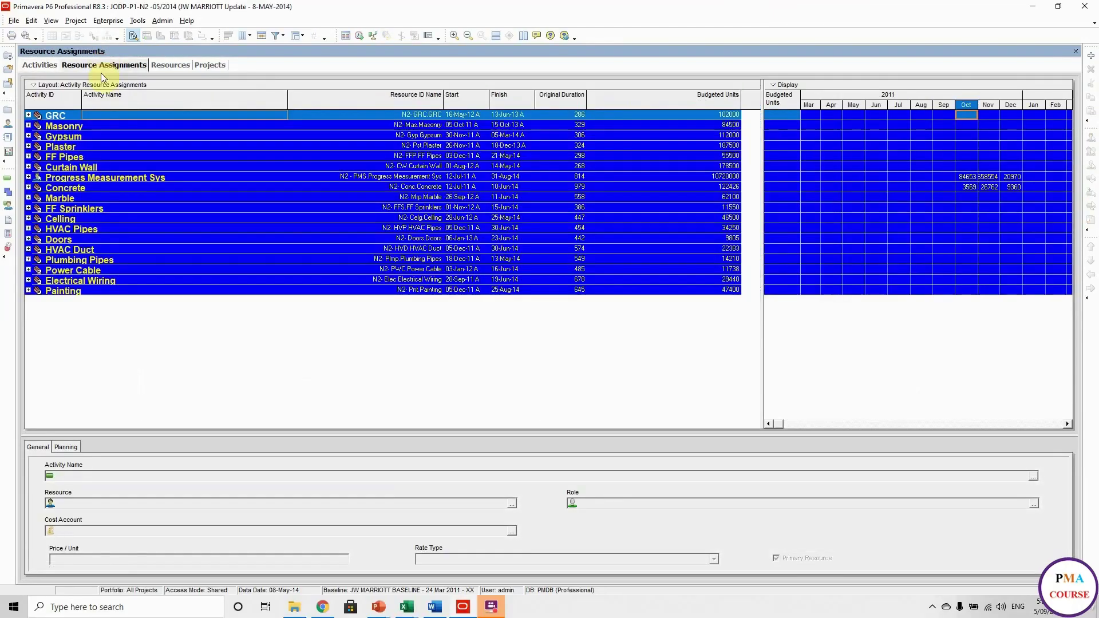
right_click(90, 95)
mouse_move(132, 98)
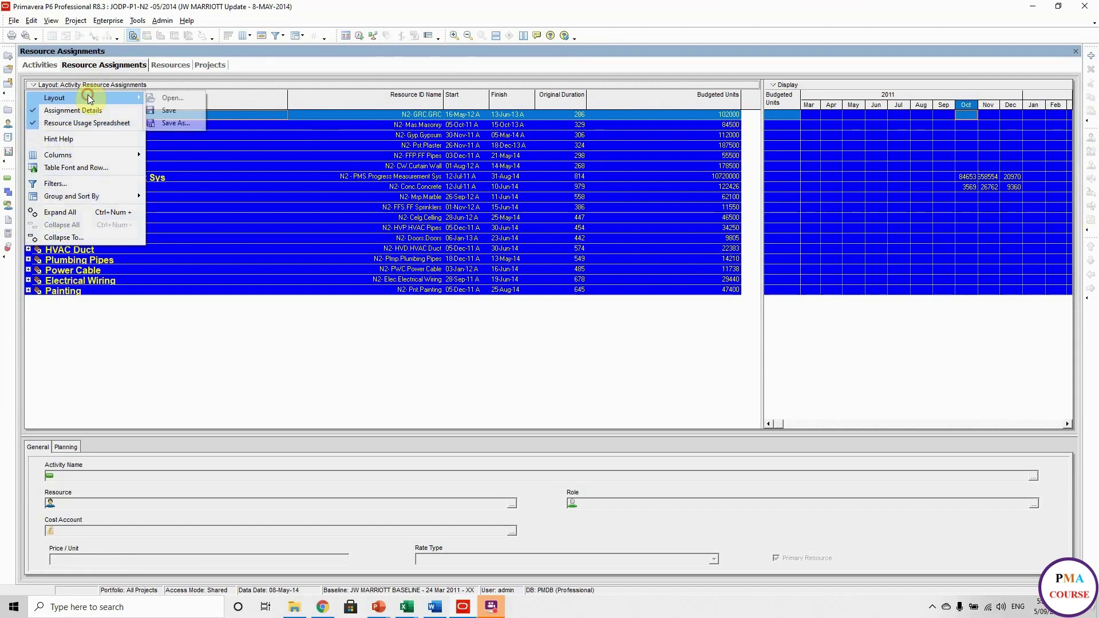
click(166, 98)
click(551, 334)
click(493, 333)
click(639, 275)
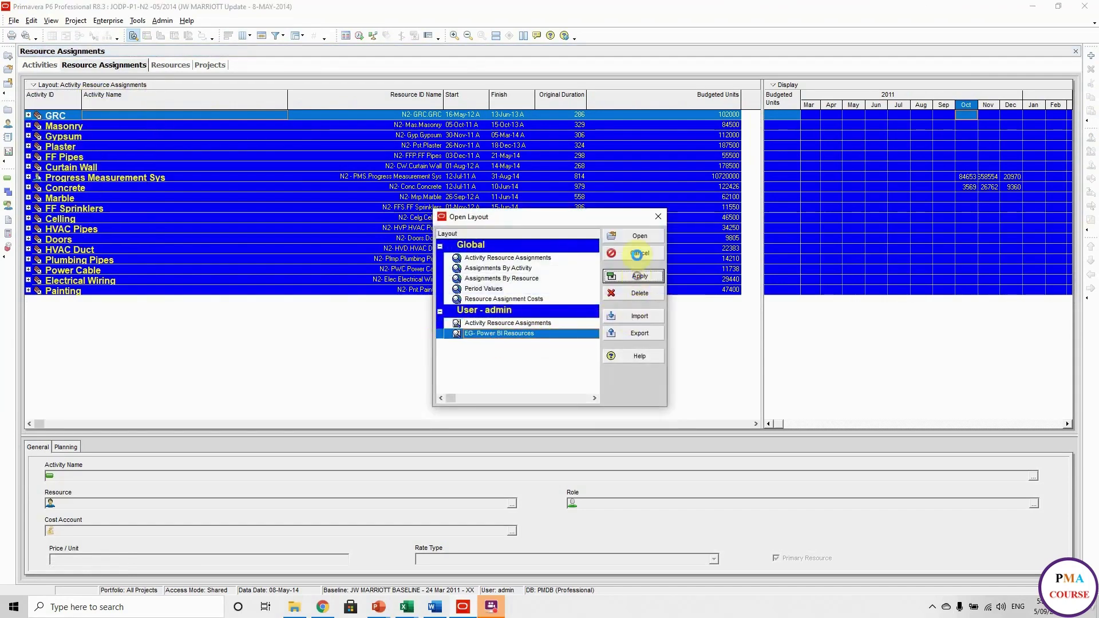
click(639, 235)
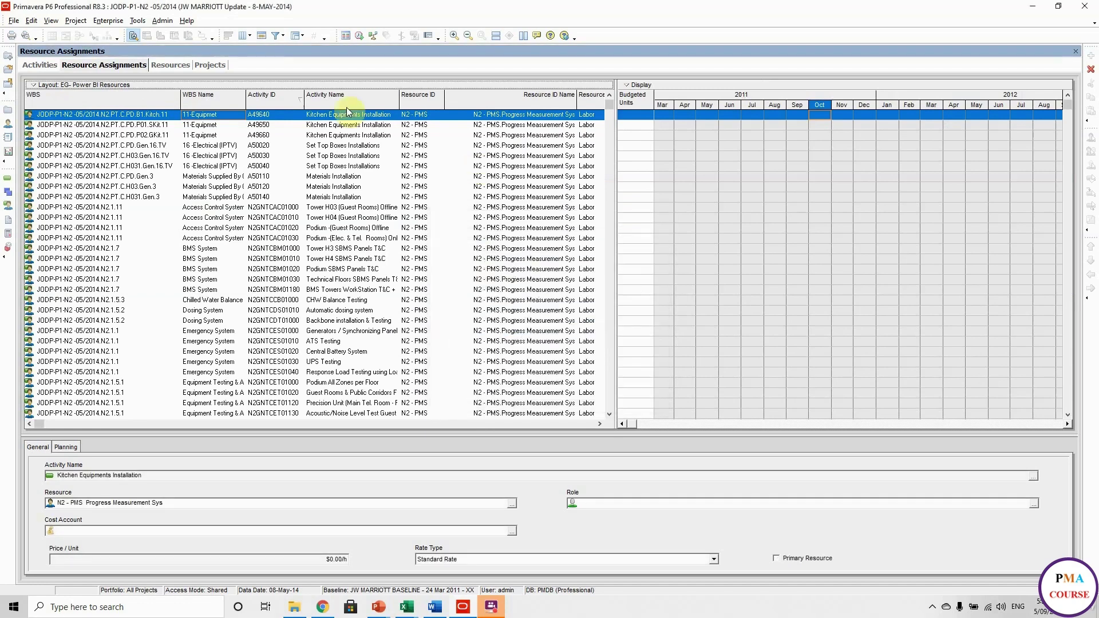
Step: Remove the Zone Number and Tower Number columns, leaving the grouping settings unchanged
click(283, 39)
click(320, 53)
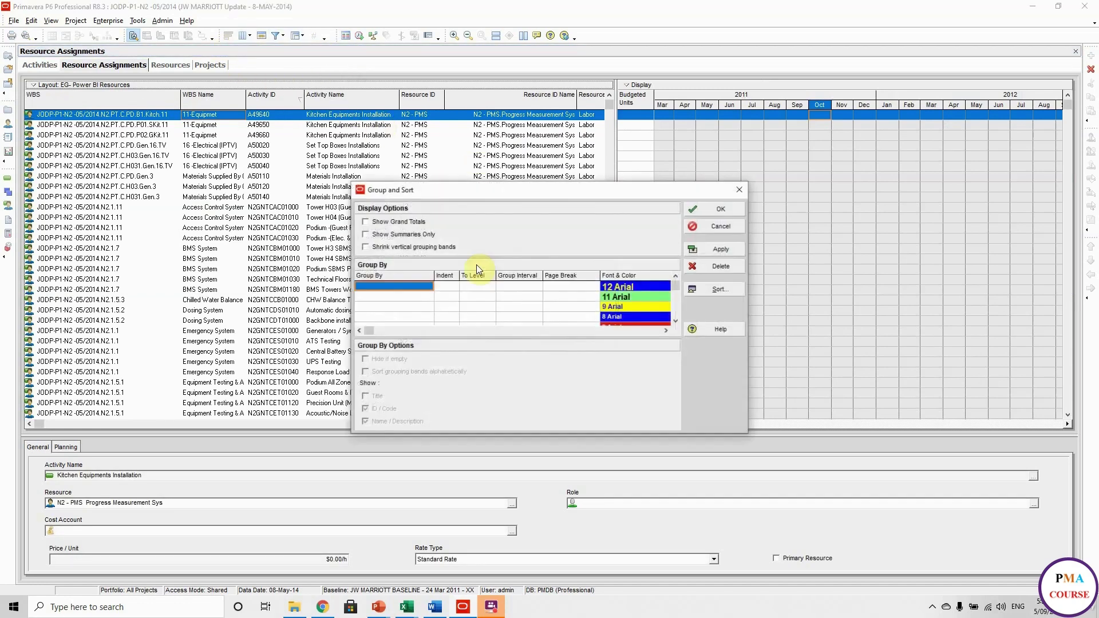
click(712, 229)
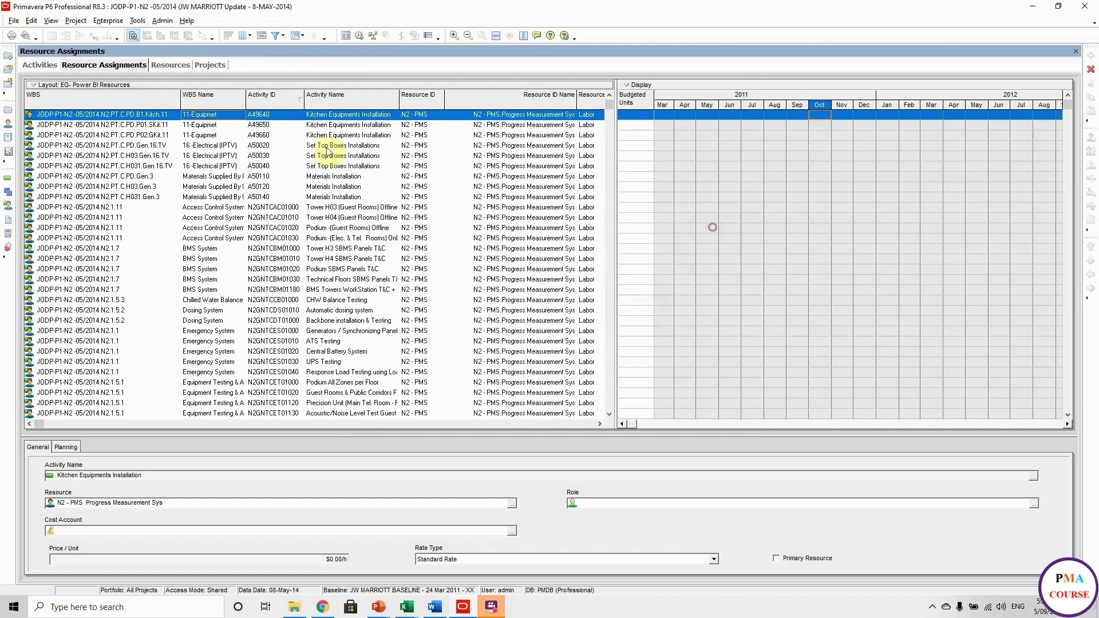
click(250, 36)
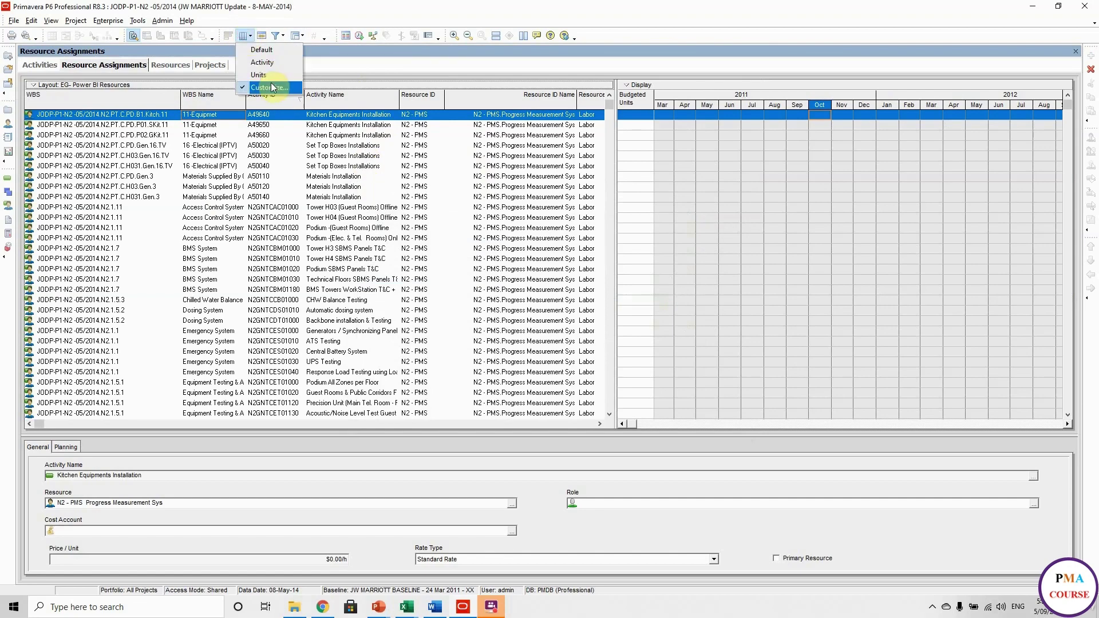
click(273, 87)
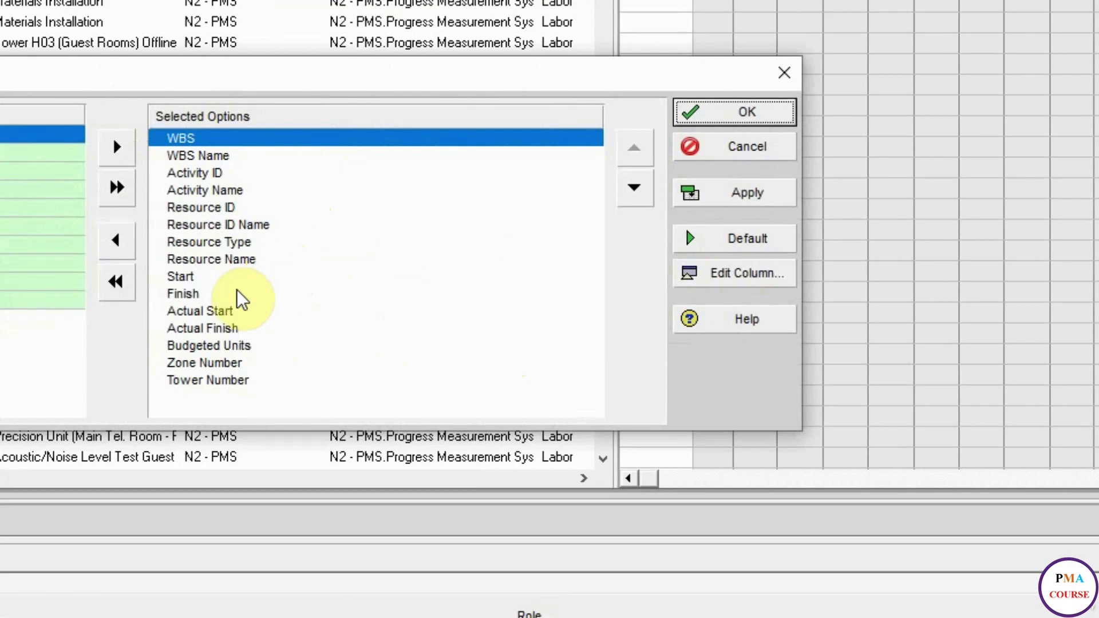
click(225, 365)
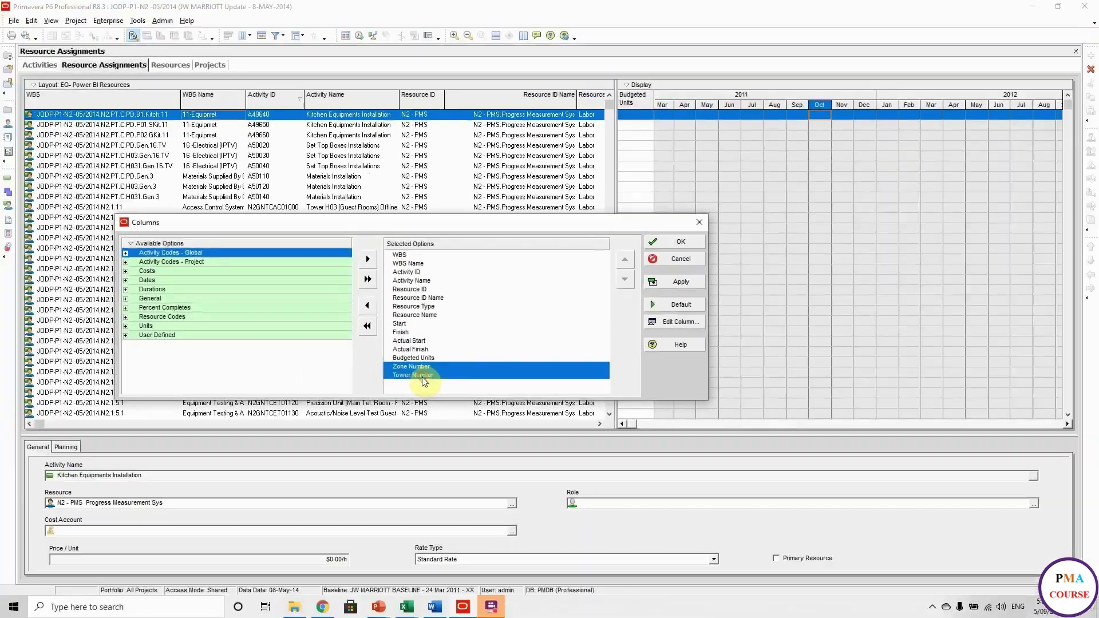
shift+click(226, 380)
click(367, 308)
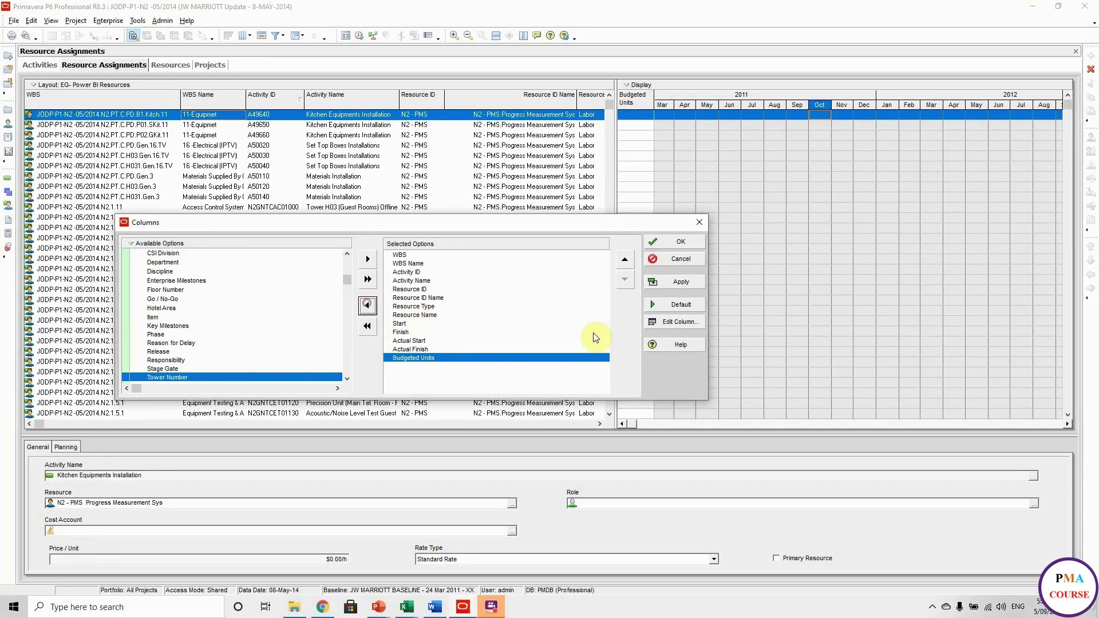
click(679, 241)
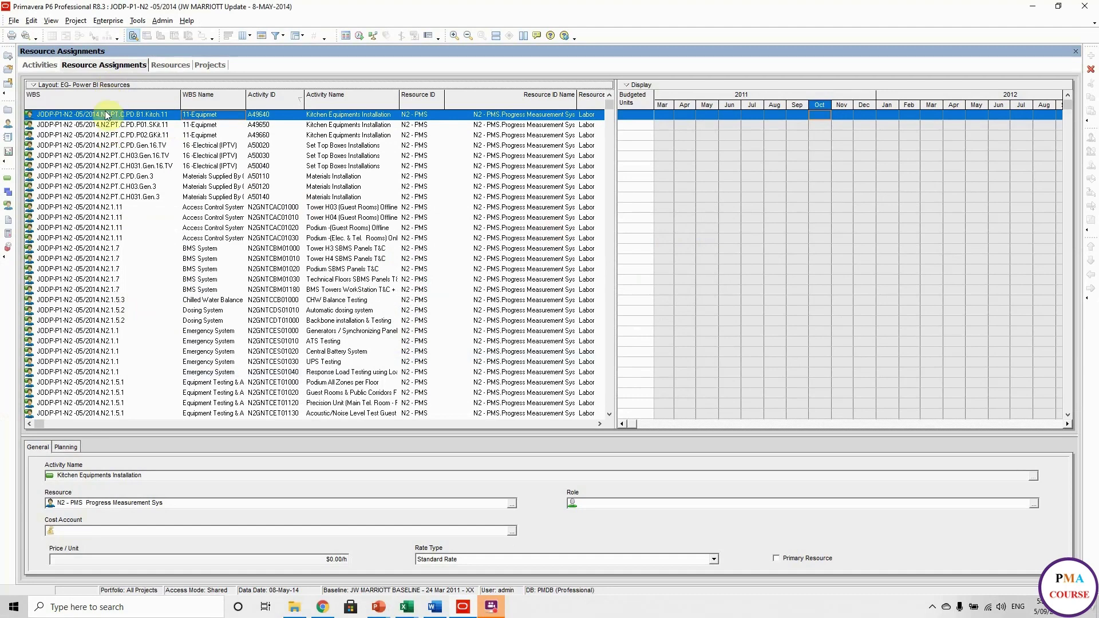
Step: Save the adjusted resource assignments layout
click(111, 87)
mouse_move(108, 98)
click(172, 110)
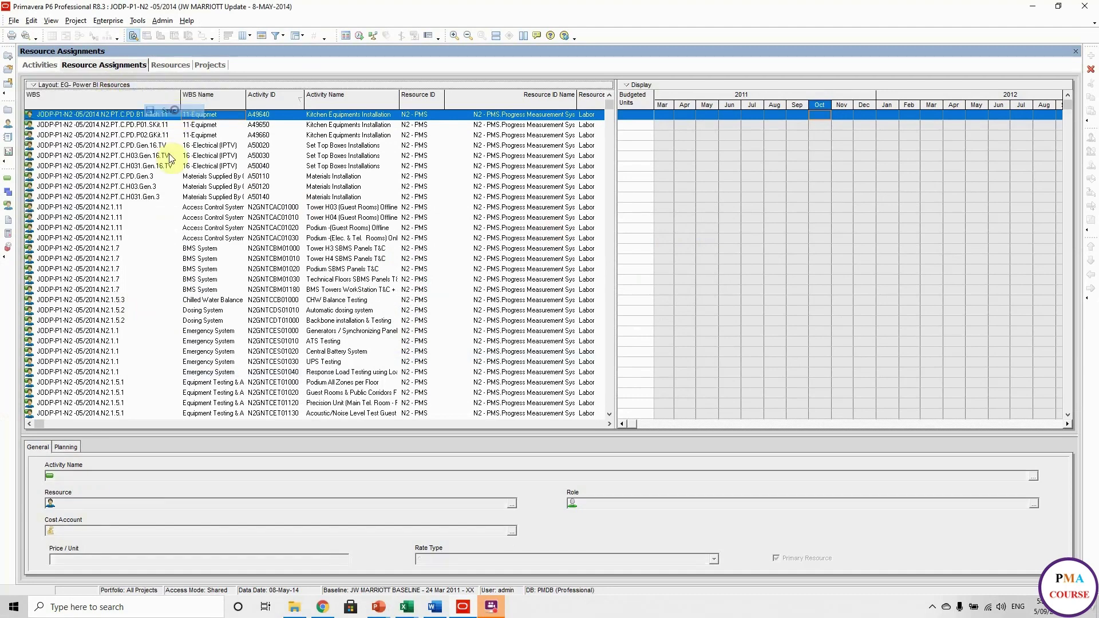
Step: Select every resource assignment row and switch to the Excel workbook
click(167, 186)
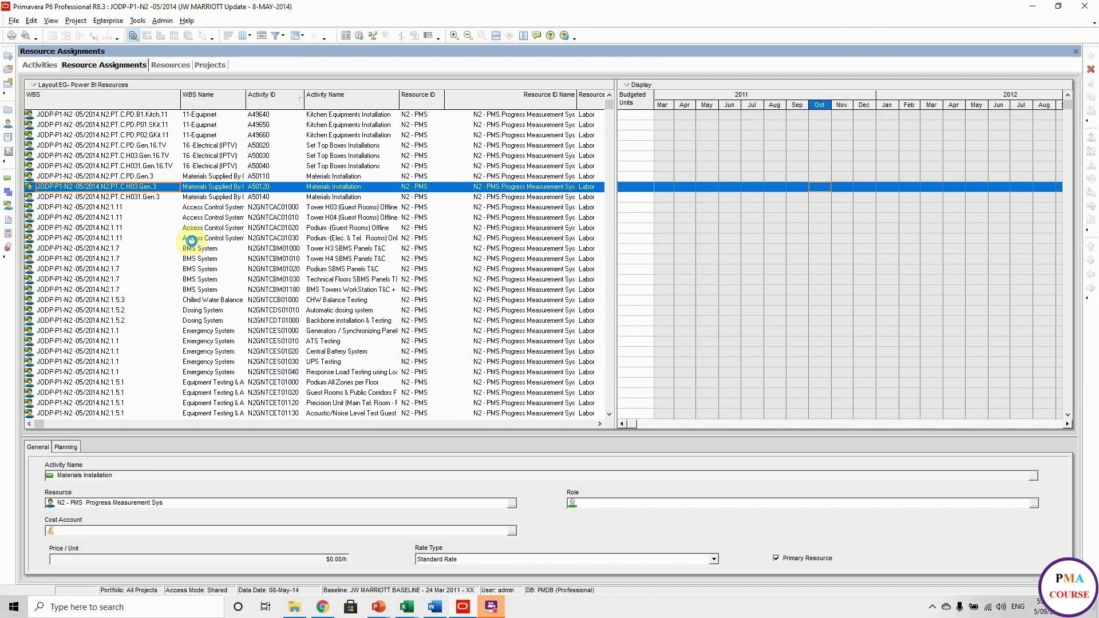
key(ctrl+a)
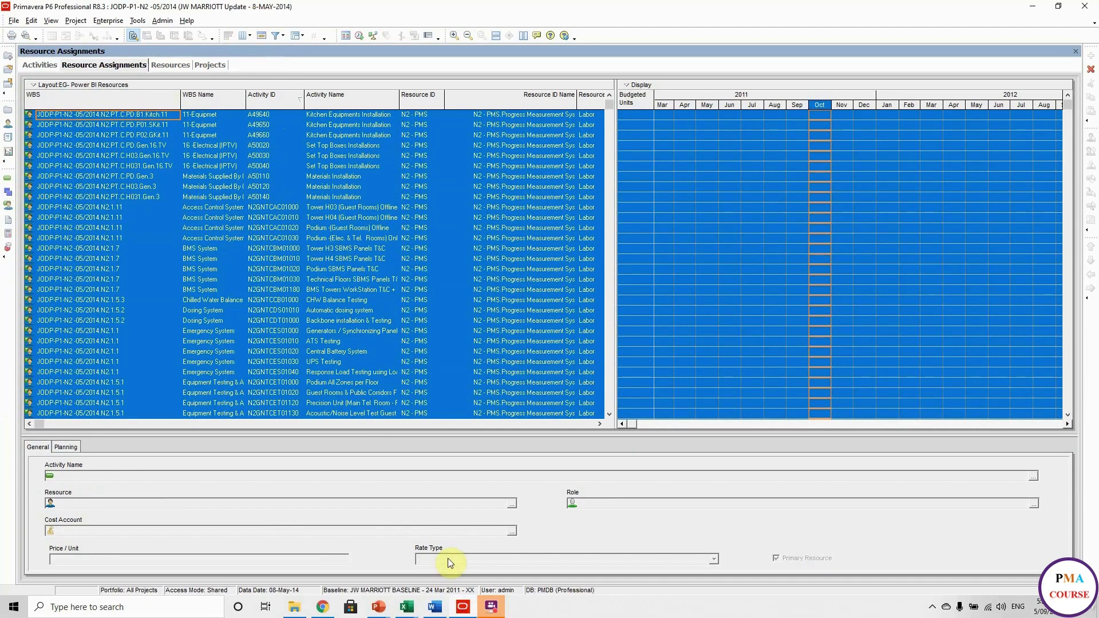
click(404, 607)
Step: Paste the P6 resource assignment data into a new sheet named 'Aug14 Resources'
click(451, 572)
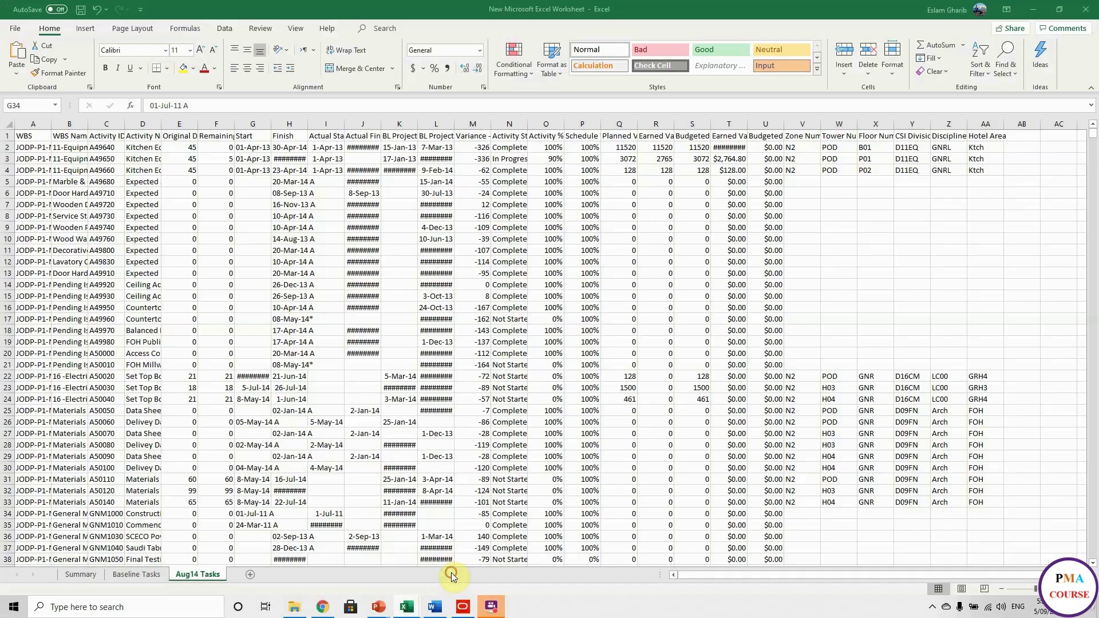
click(250, 574)
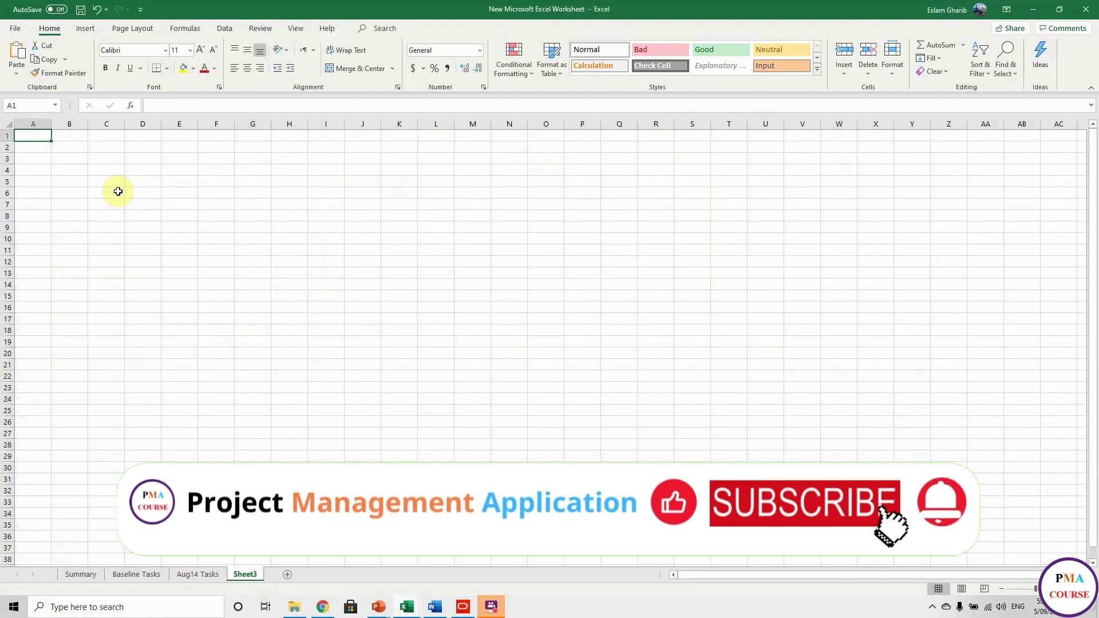
key(ctrl+v)
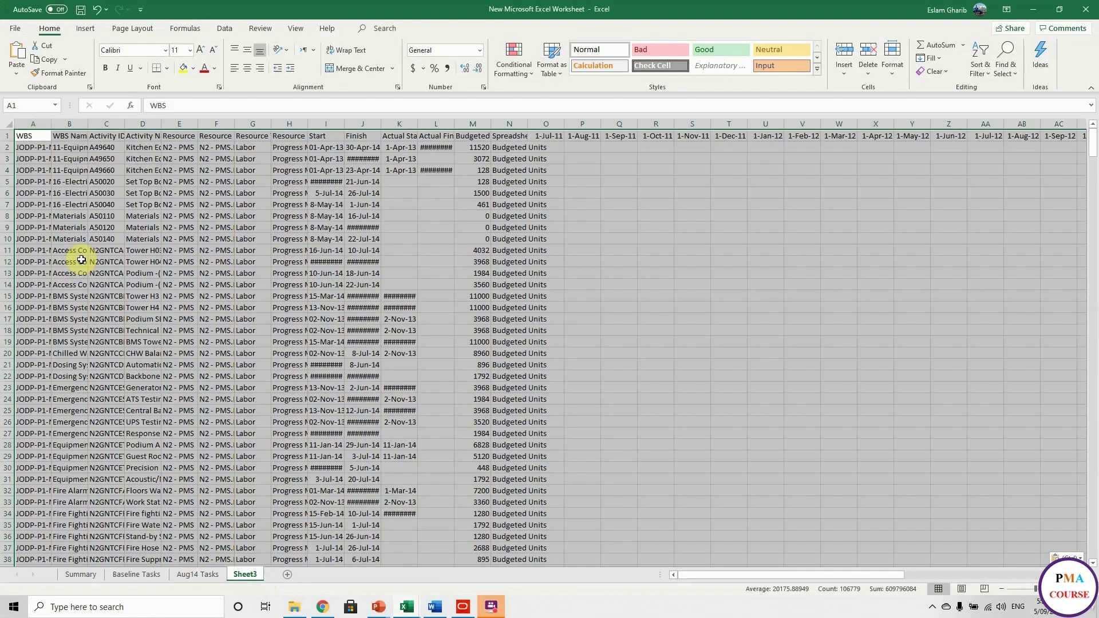
double_click(248, 575)
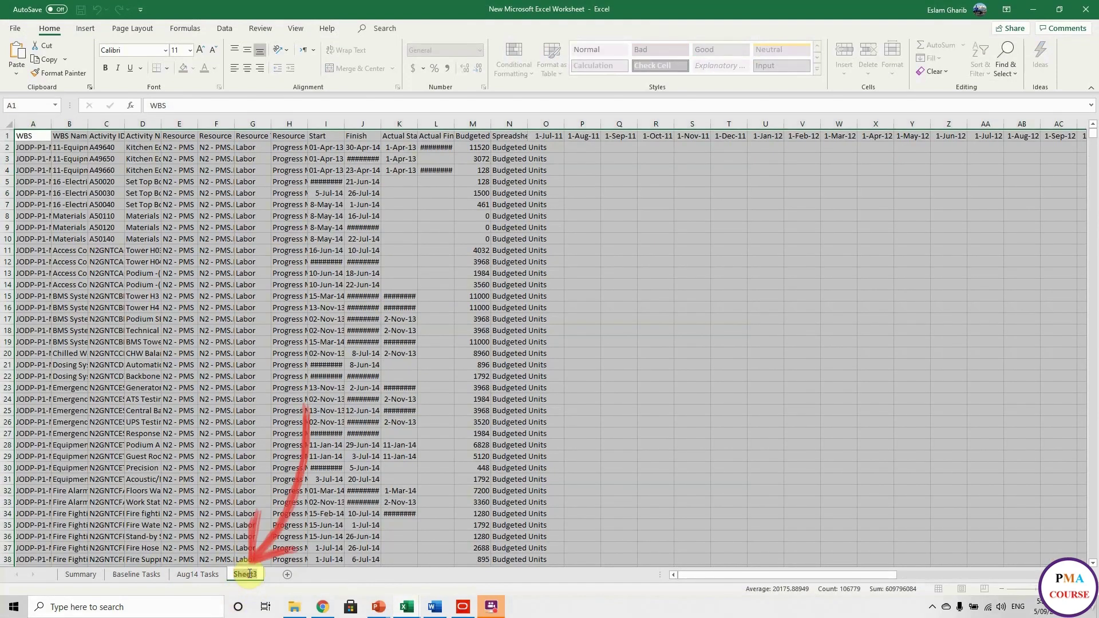
text(Aug14 Re)
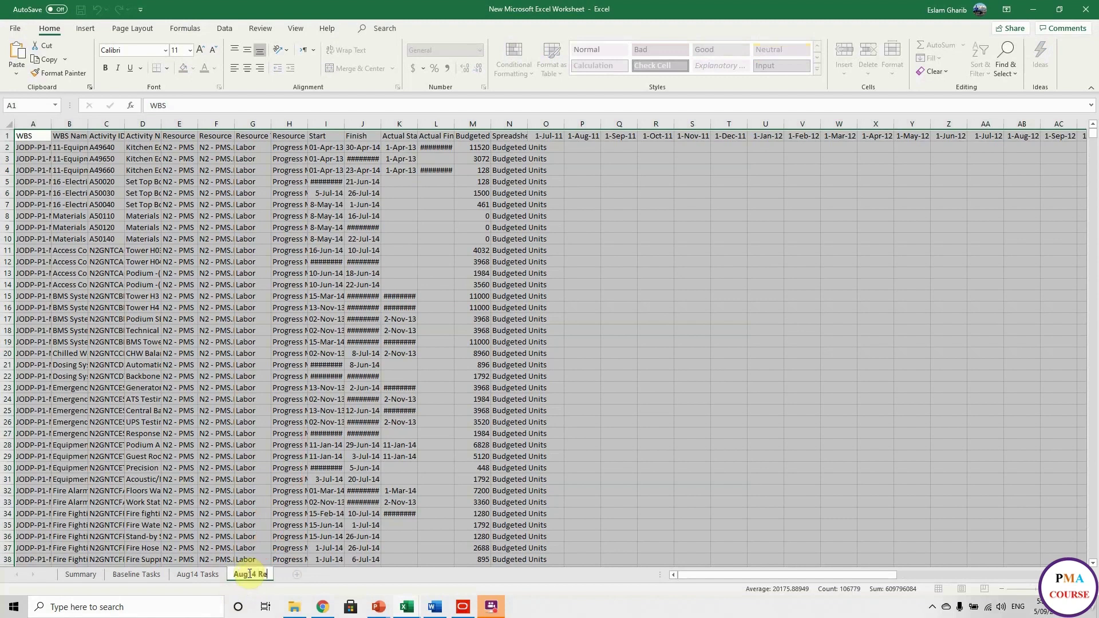
text(sources)
click(326, 479)
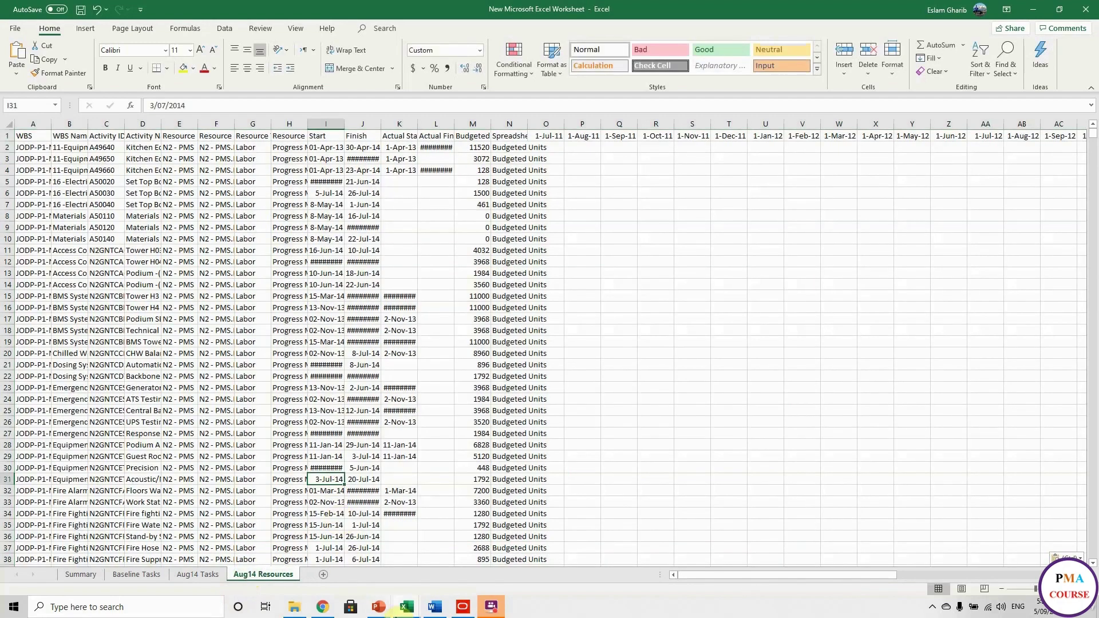
Step: Open the JODP-P1-N2-BASELINE project from the Projects list
click(461, 606)
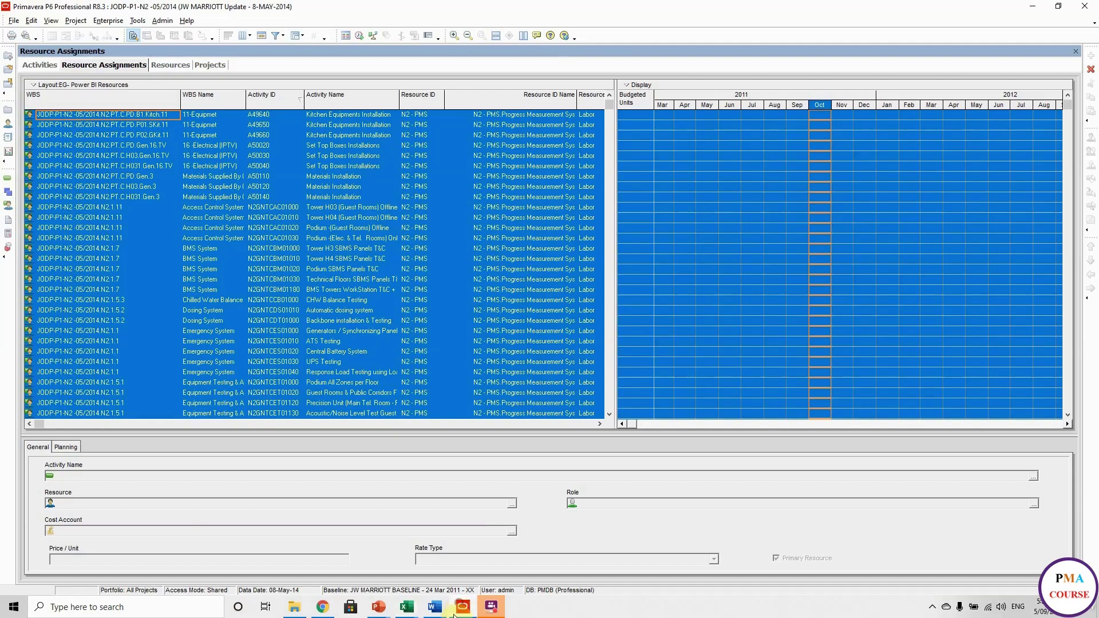
click(213, 65)
click(251, 129)
right_click(252, 131)
click(286, 139)
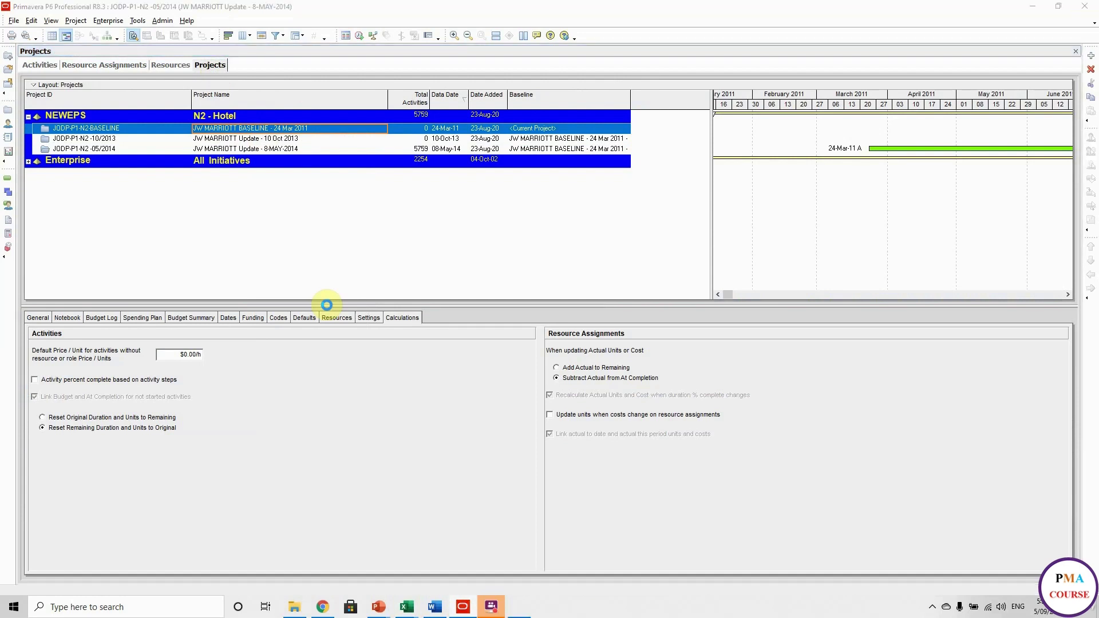
click(93, 66)
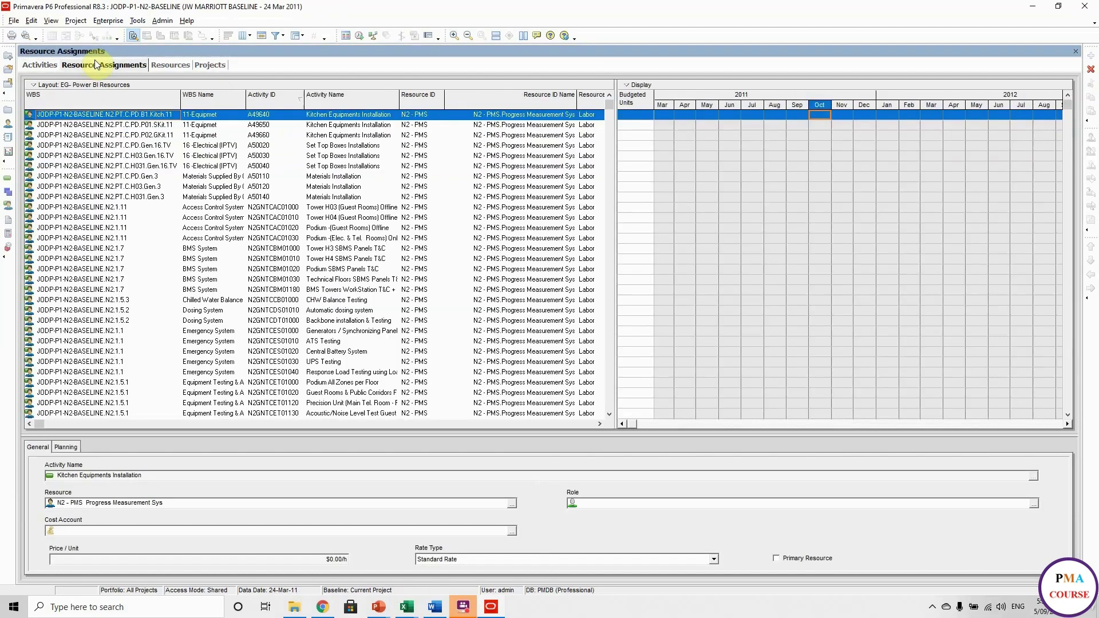
Step: Select all of the baseline project's resource assignment rows with Ctrl+A
click(96, 166)
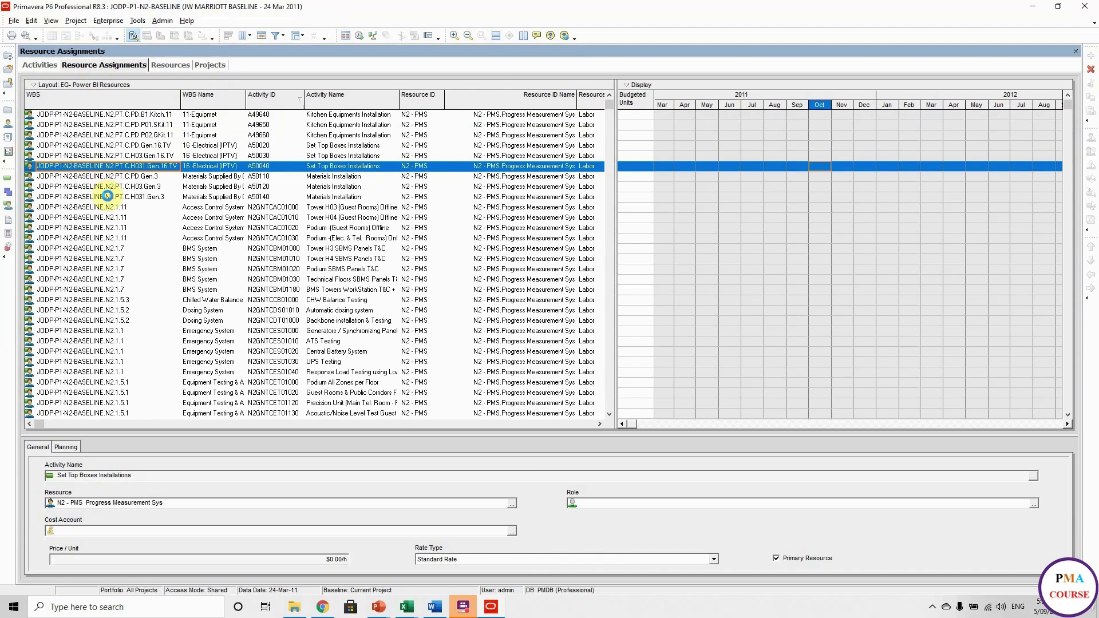
click(107, 196)
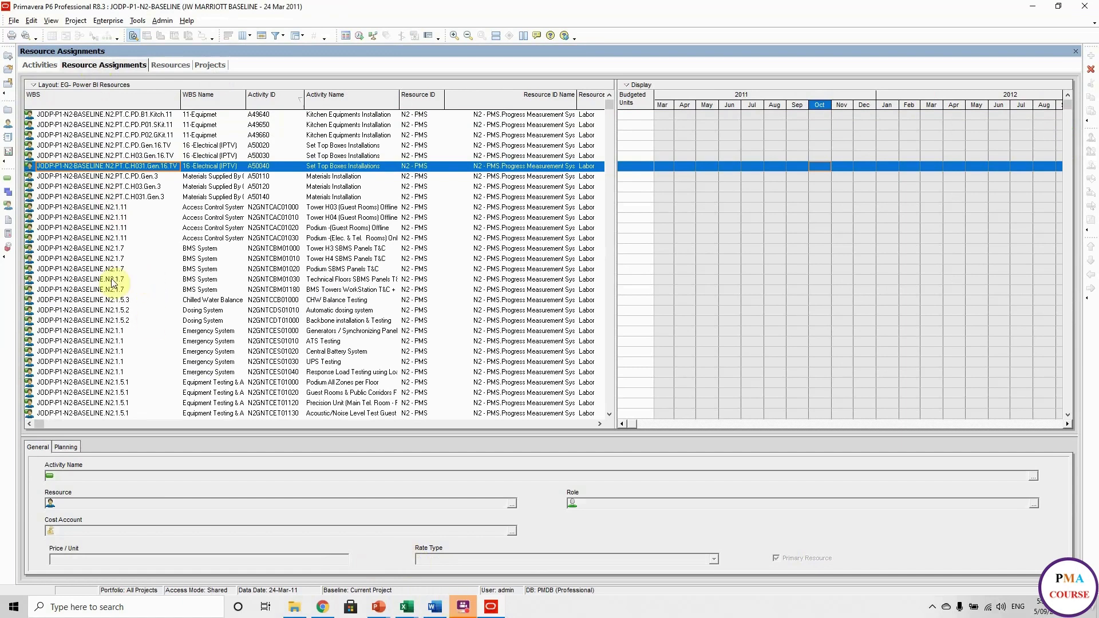
click(135, 217)
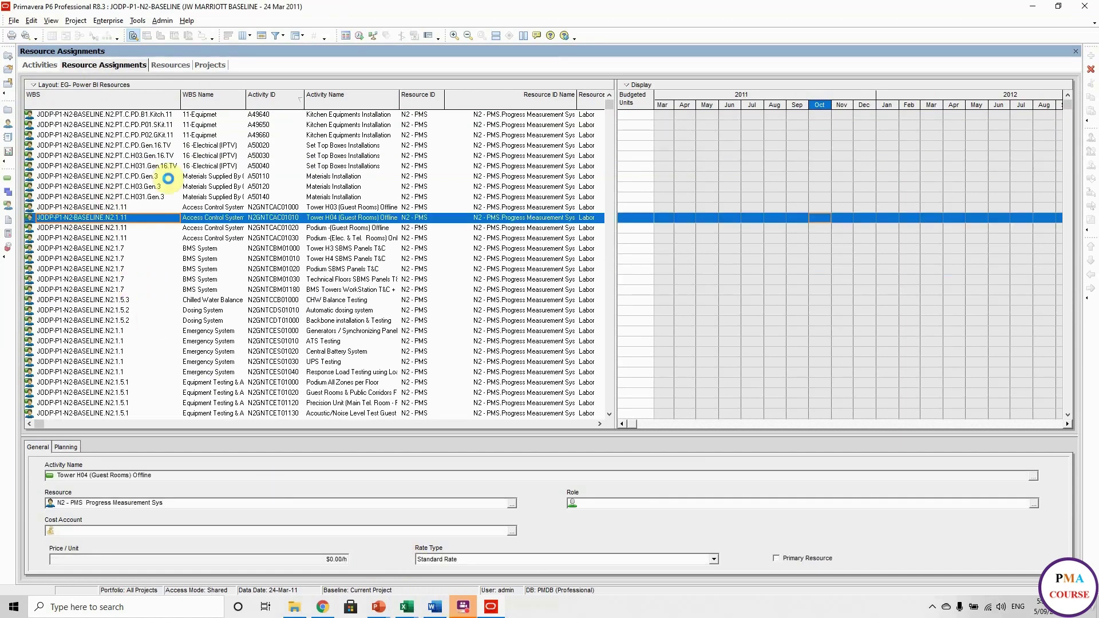
key(ctrl+a)
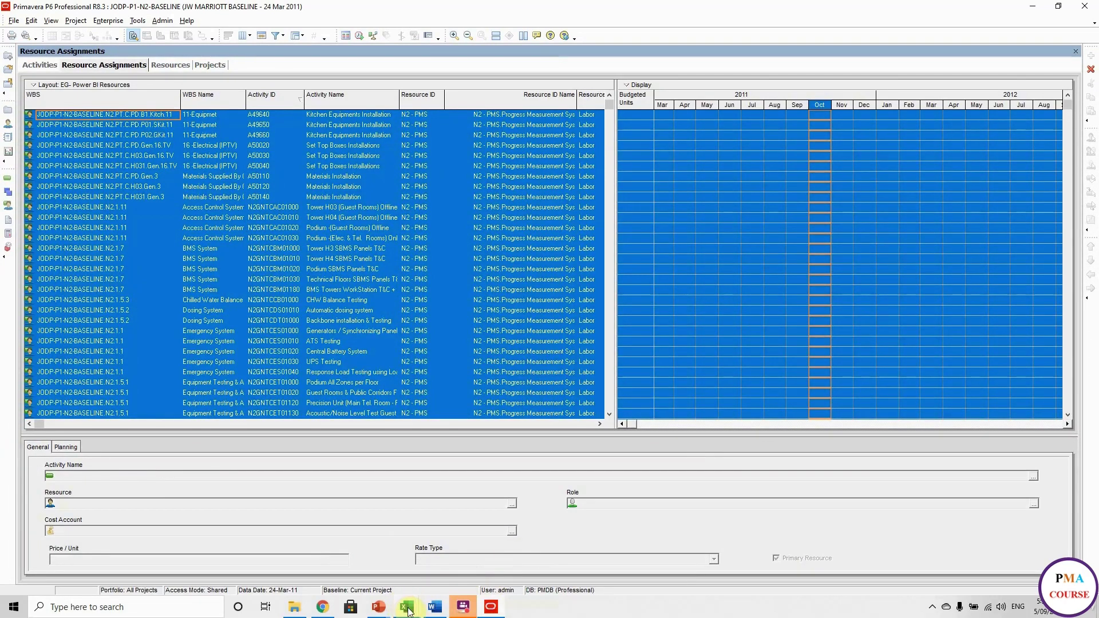
Step: Paste the baseline resource assignments into a new sheet named 'Baseline Resources'
mouse_move(410, 610)
click(466, 568)
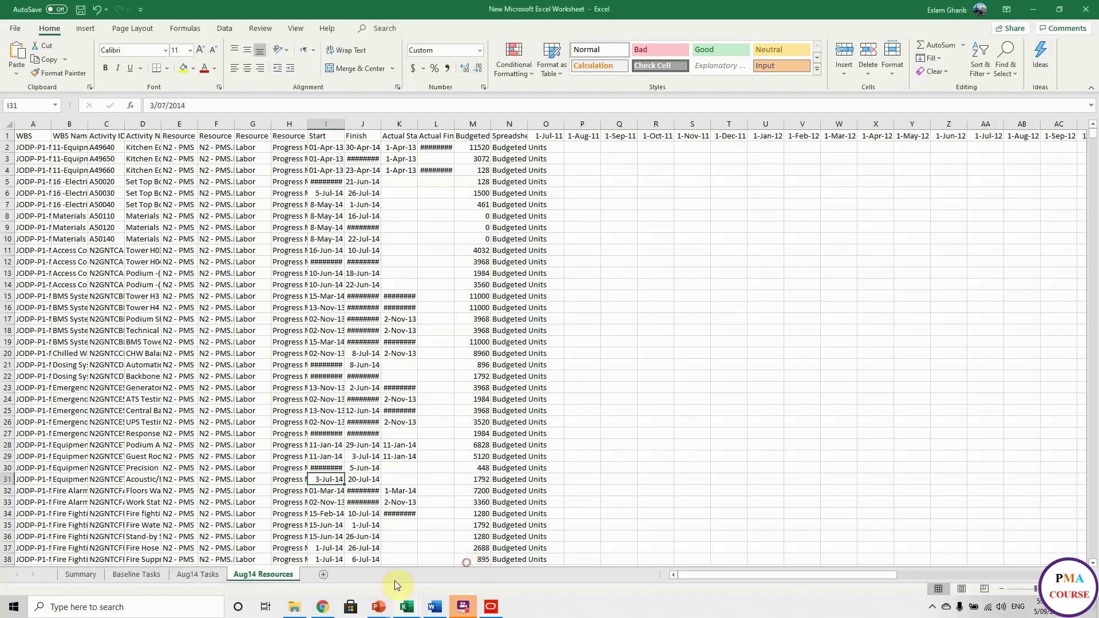
click(319, 572)
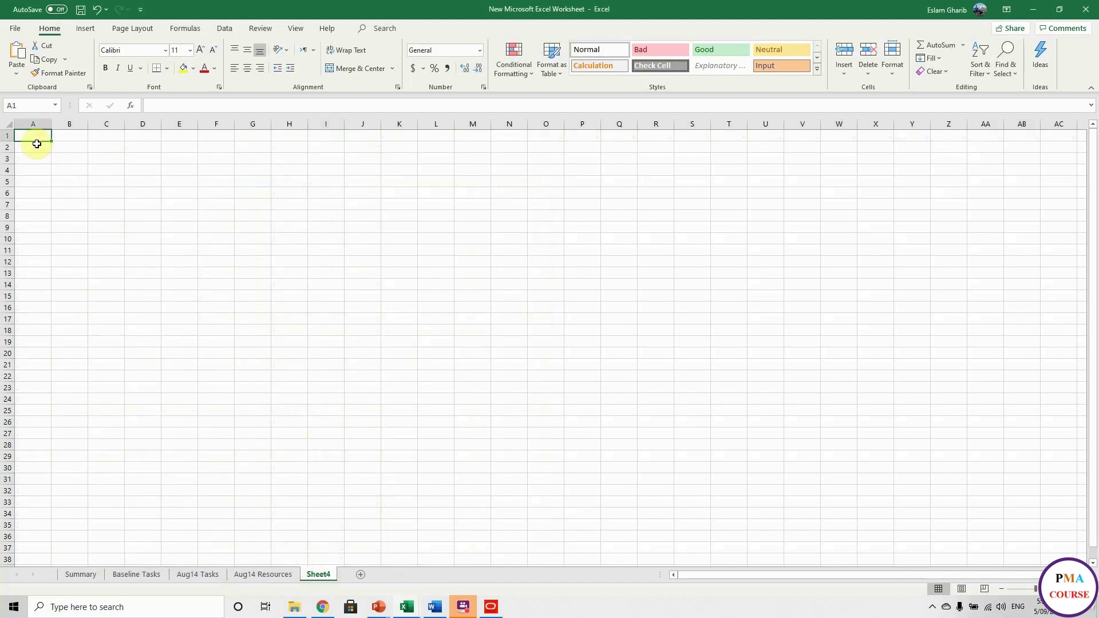
key(ctrl+v)
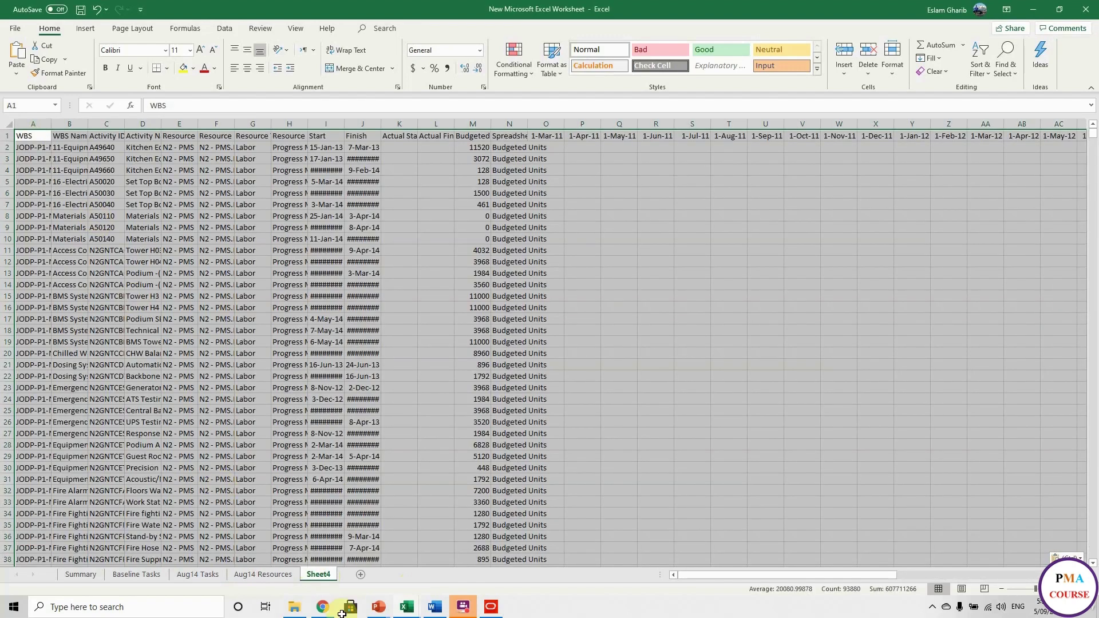
text(Baseline Resources)
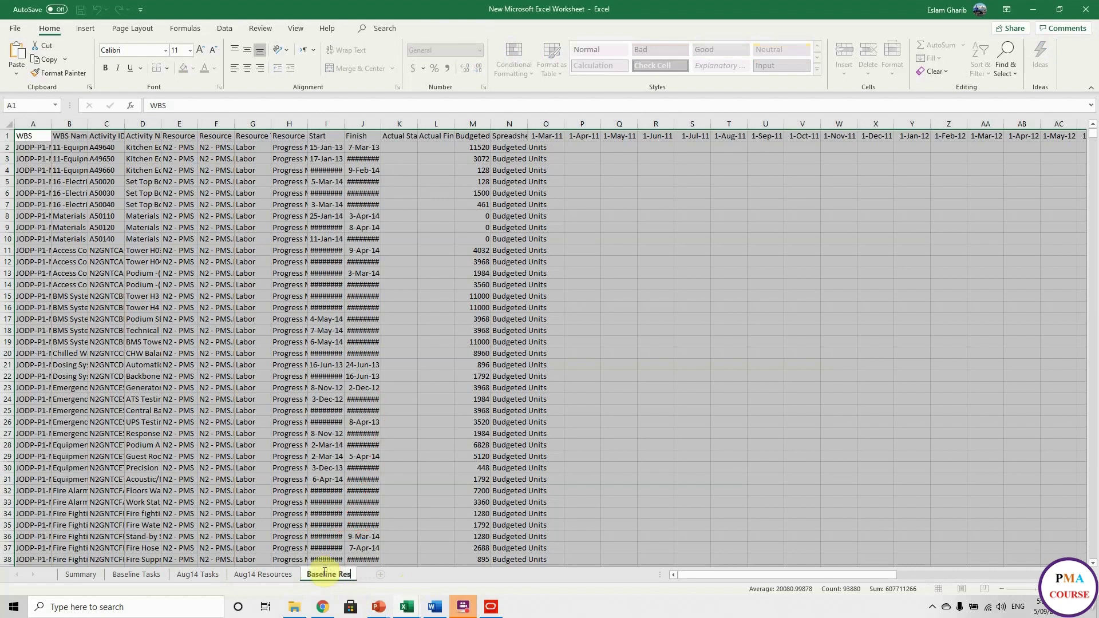
click(362, 513)
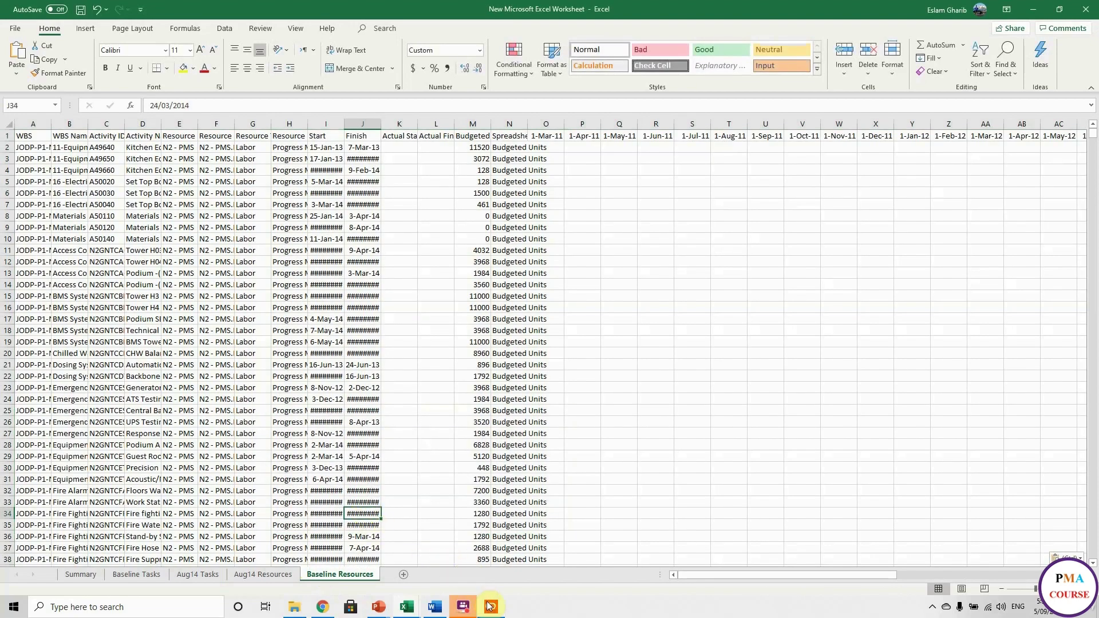
Step: Check the Adjust Primavera Programme slide in PowerPoint, then return to Primavera P6
mouse_move(378, 606)
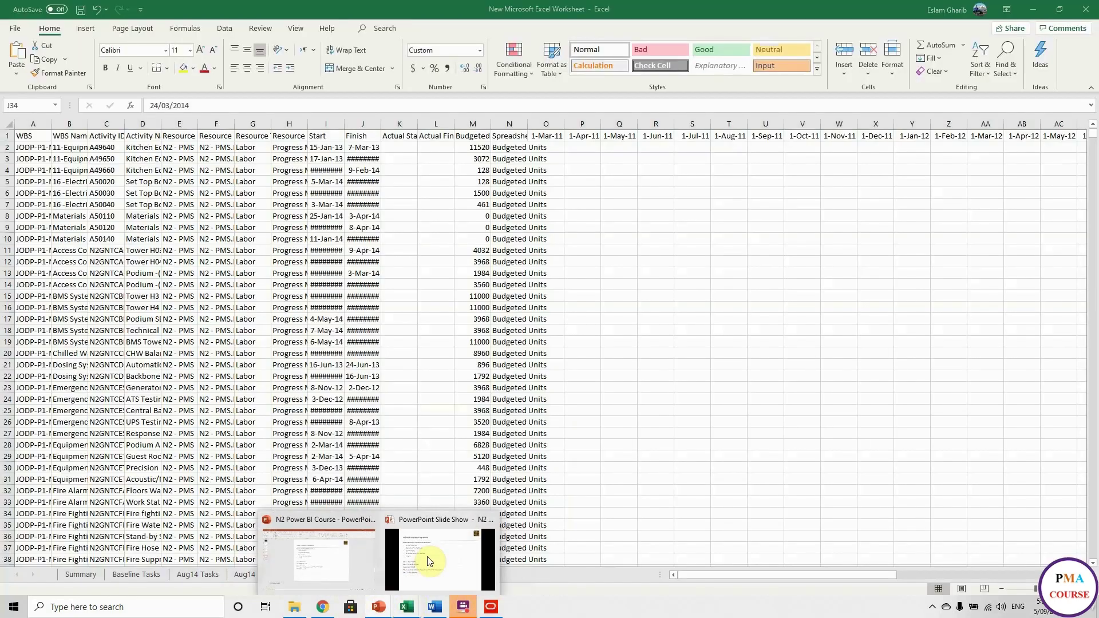
click(430, 563)
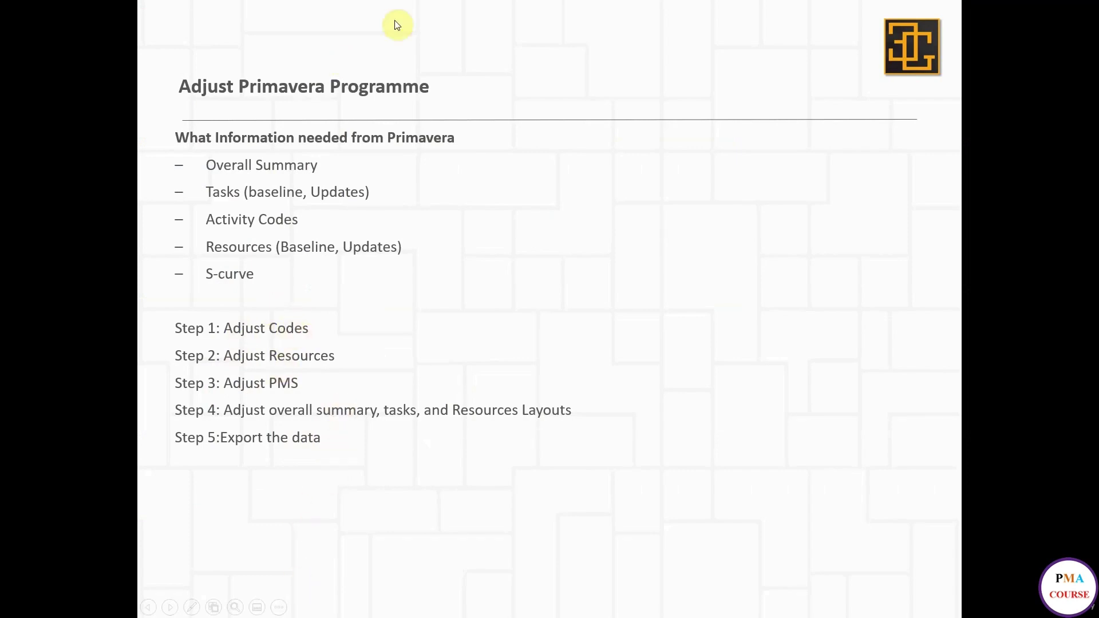
key(alt+Tab)
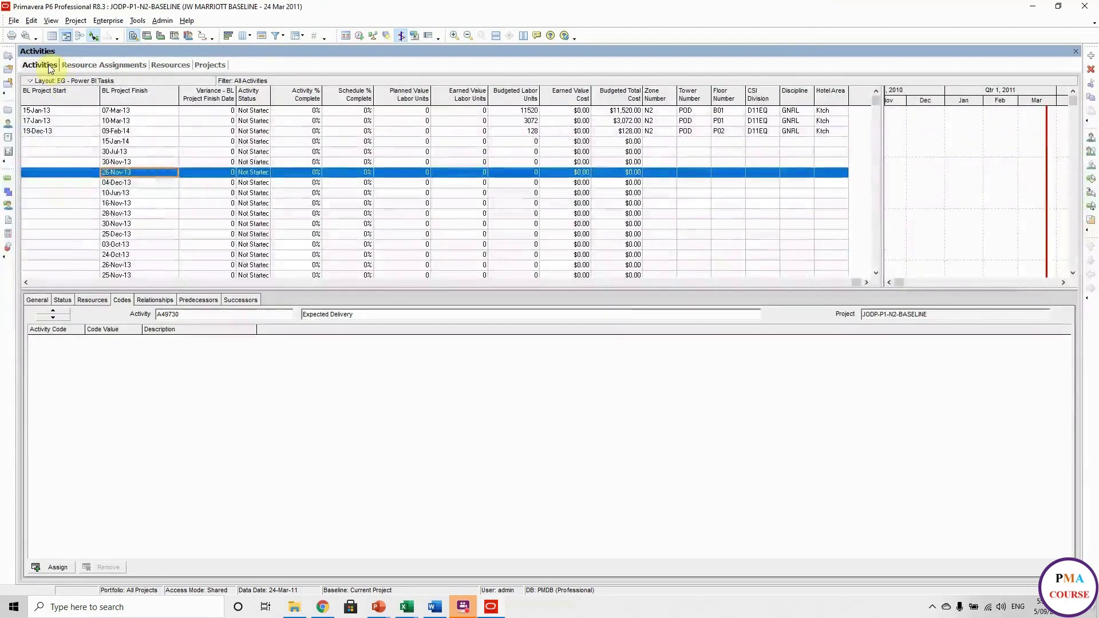
Step: Load the EG - Activity Codes layout in the Activities view, discarding current layout changes
drag(171, 146, 171, 145)
click(156, 81)
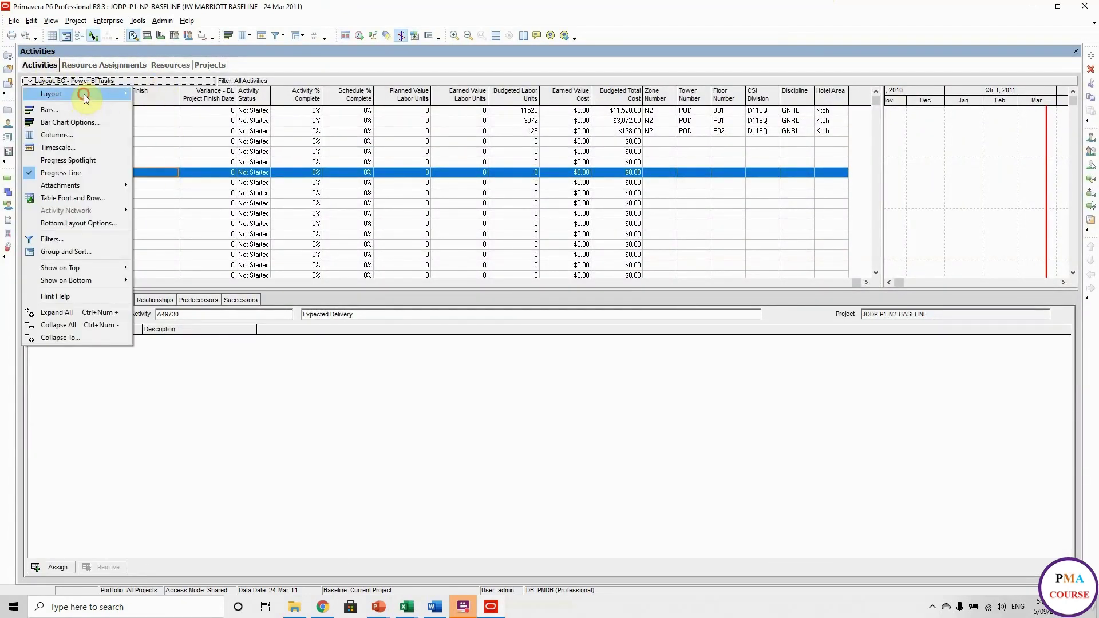
click(86, 91)
click(558, 330)
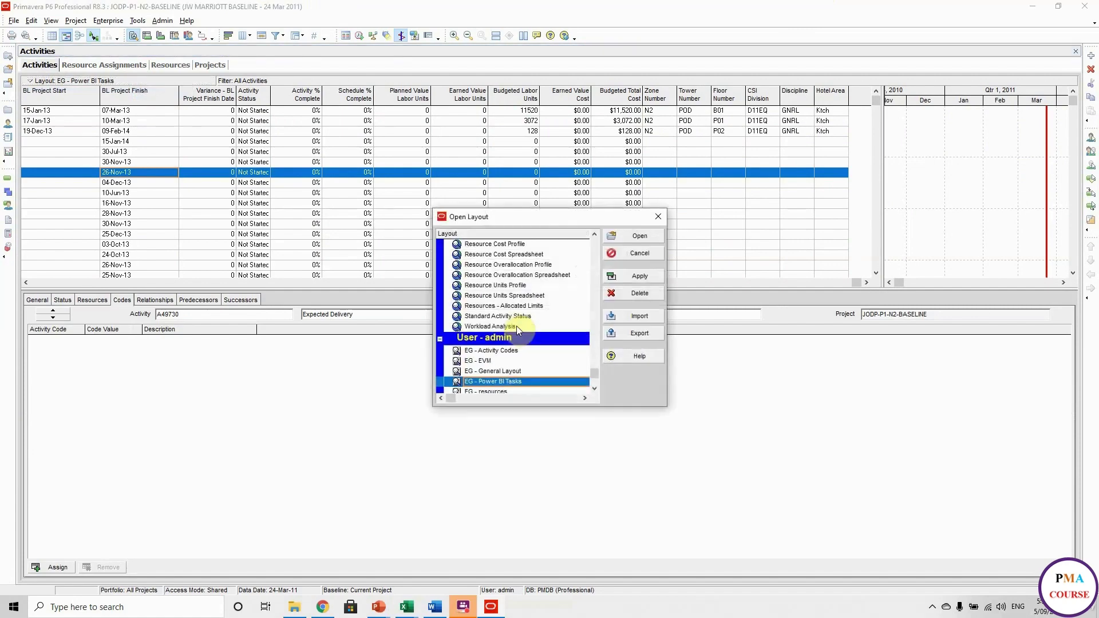
click(504, 350)
click(639, 276)
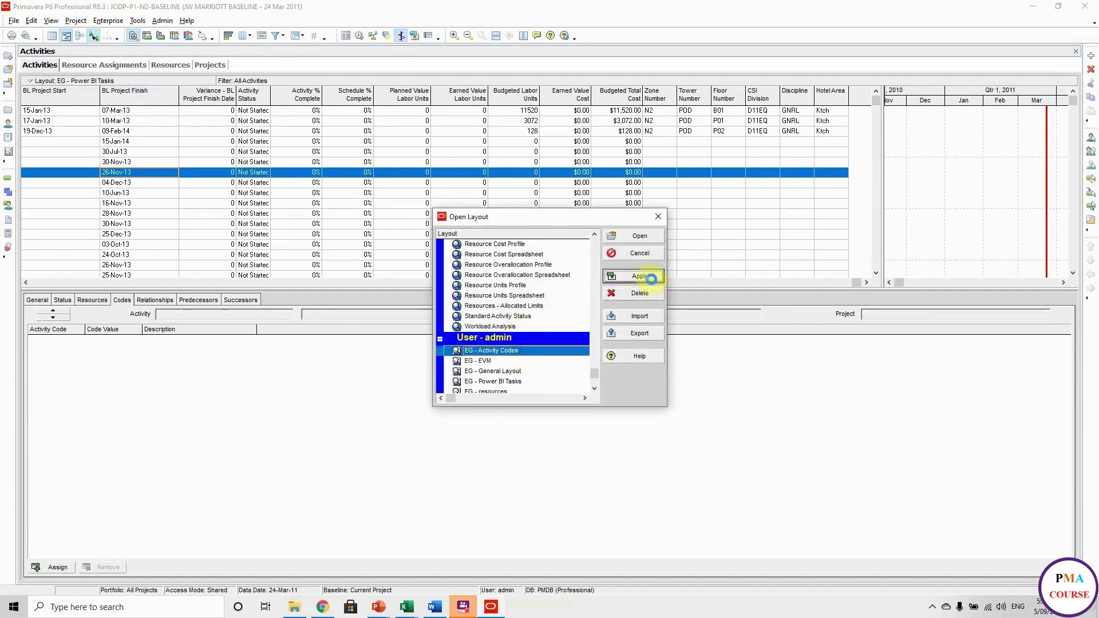
click(639, 235)
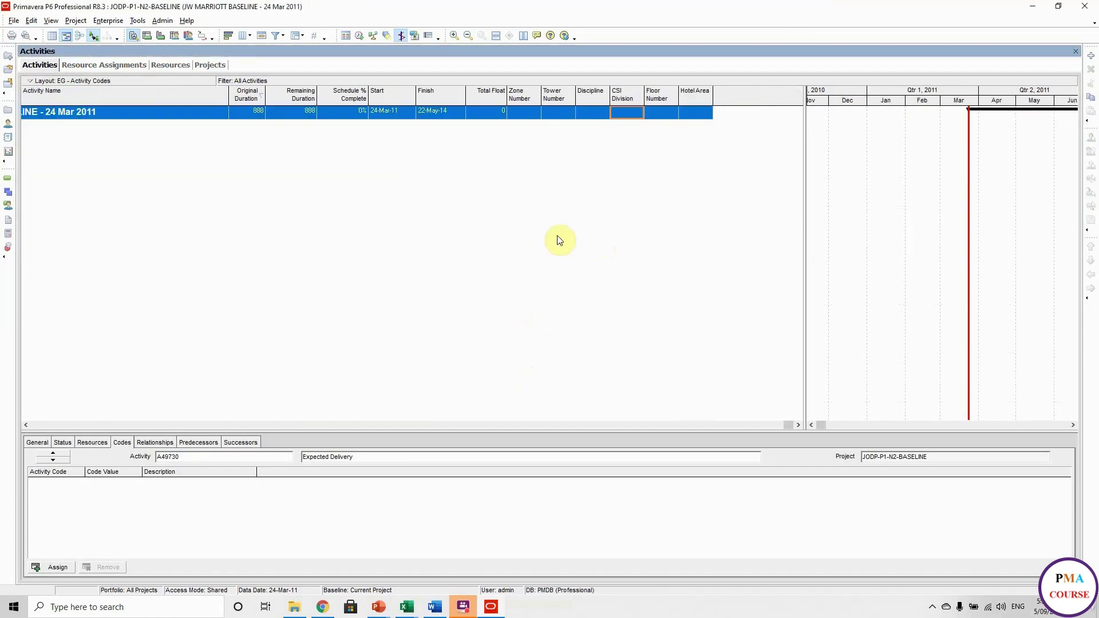
click(32, 426)
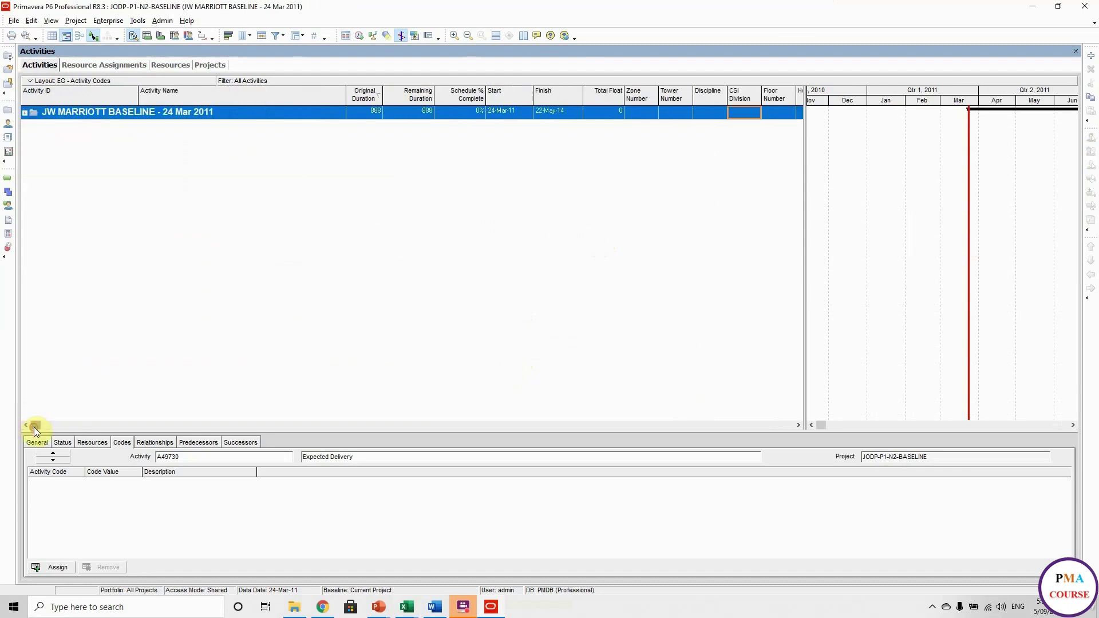
Step: Expand all activity groups, then collapse General Milestones, Engineering and Procurement
click(24, 112)
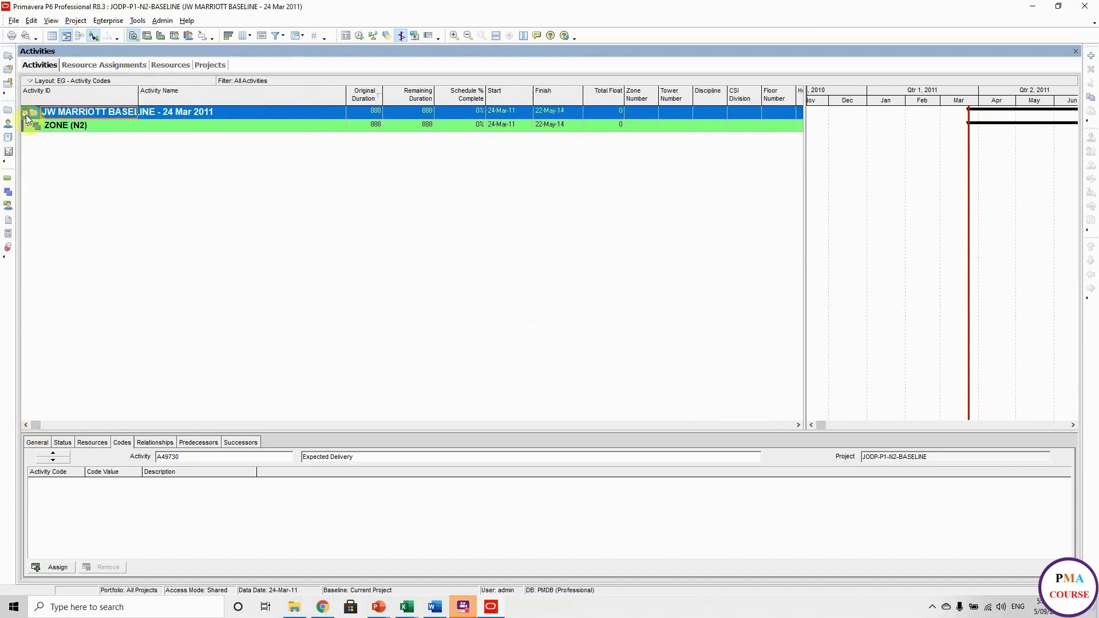
right_click(95, 178)
click(146, 419)
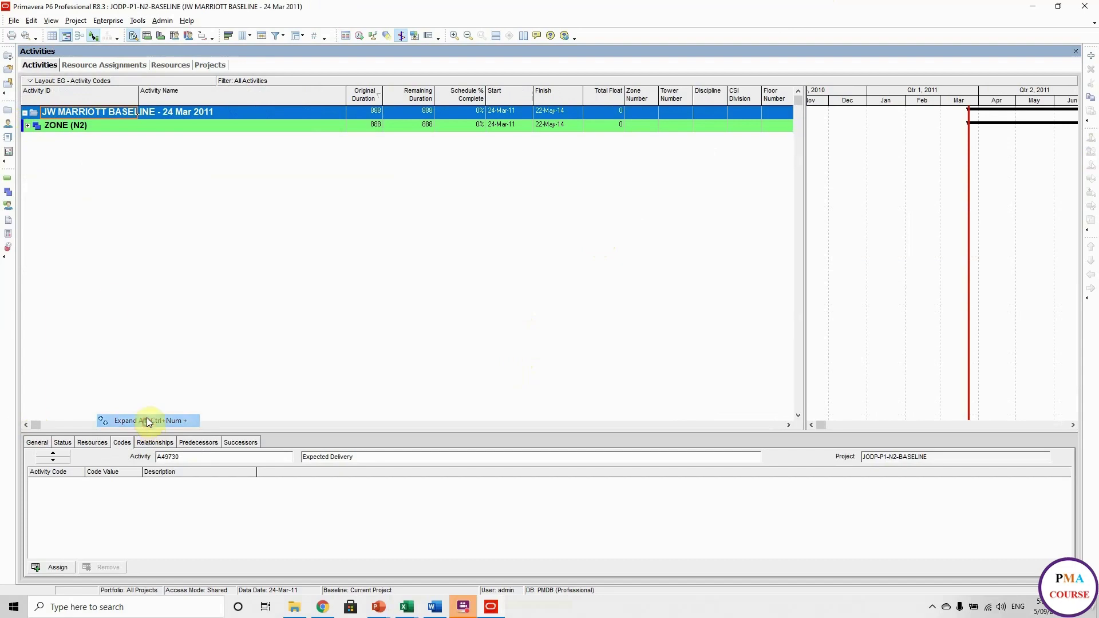
click(77, 138)
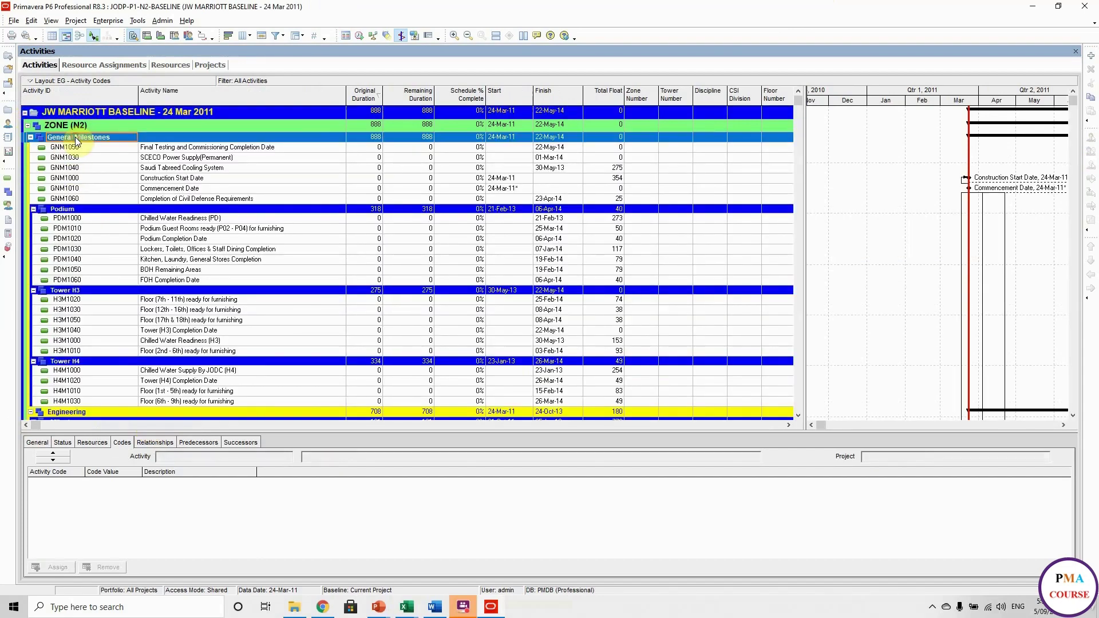
key(Left)
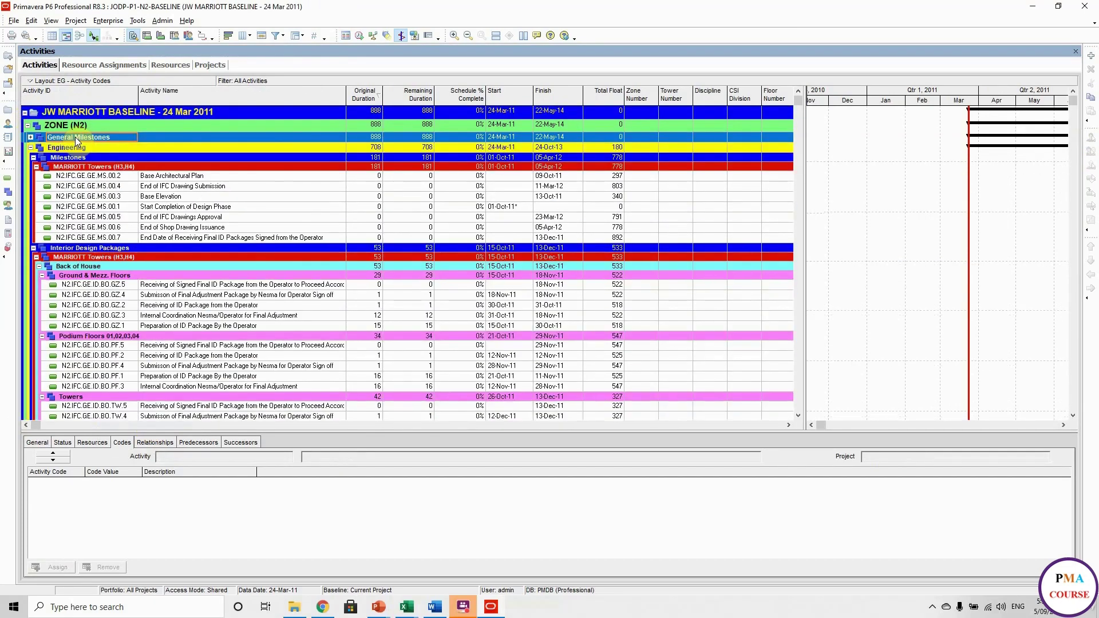
key(Down)
key(Left)
key(Down)
key(Left)
key(Down)
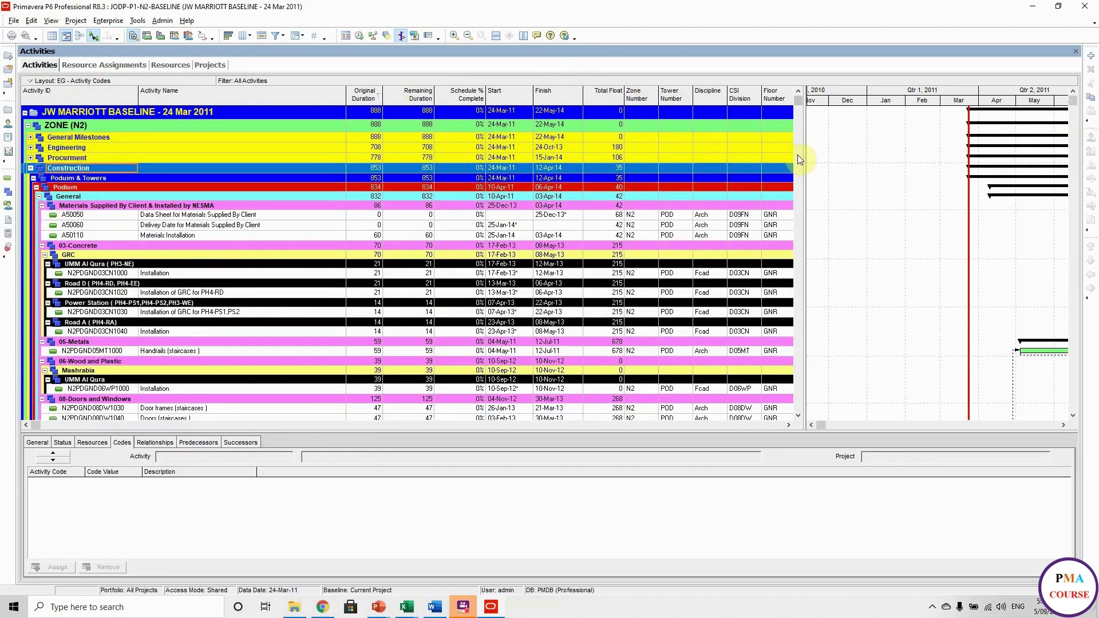
Step: Widen the activity table to reveal the code columns through Hotel Area
drag(804, 154, 993, 171)
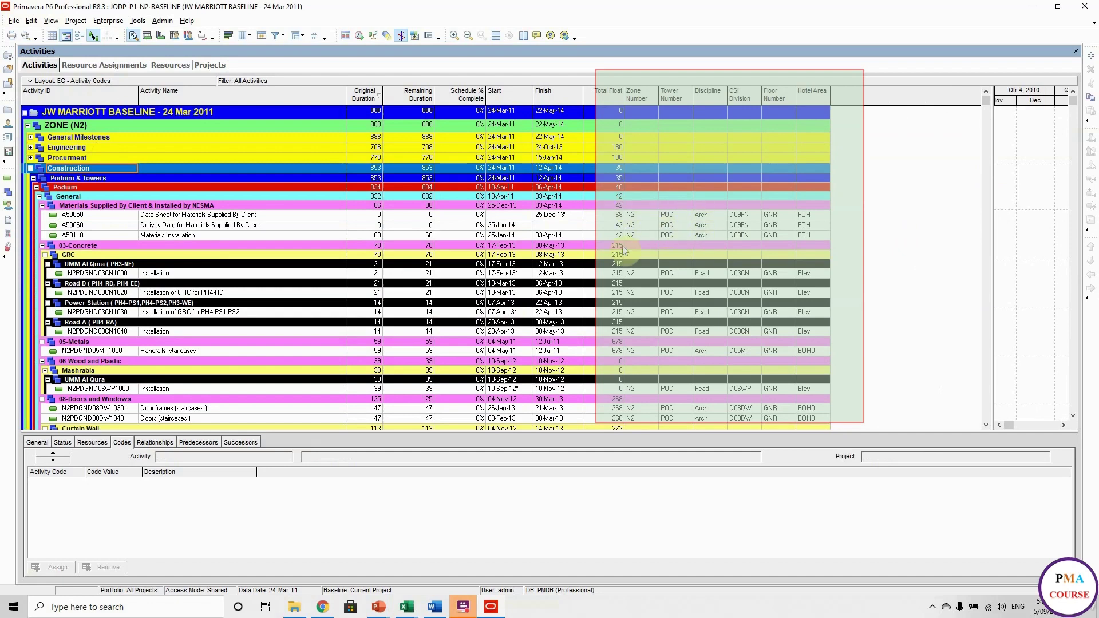
scroll(691, 238, down, 5)
scroll(723, 294, down, 4)
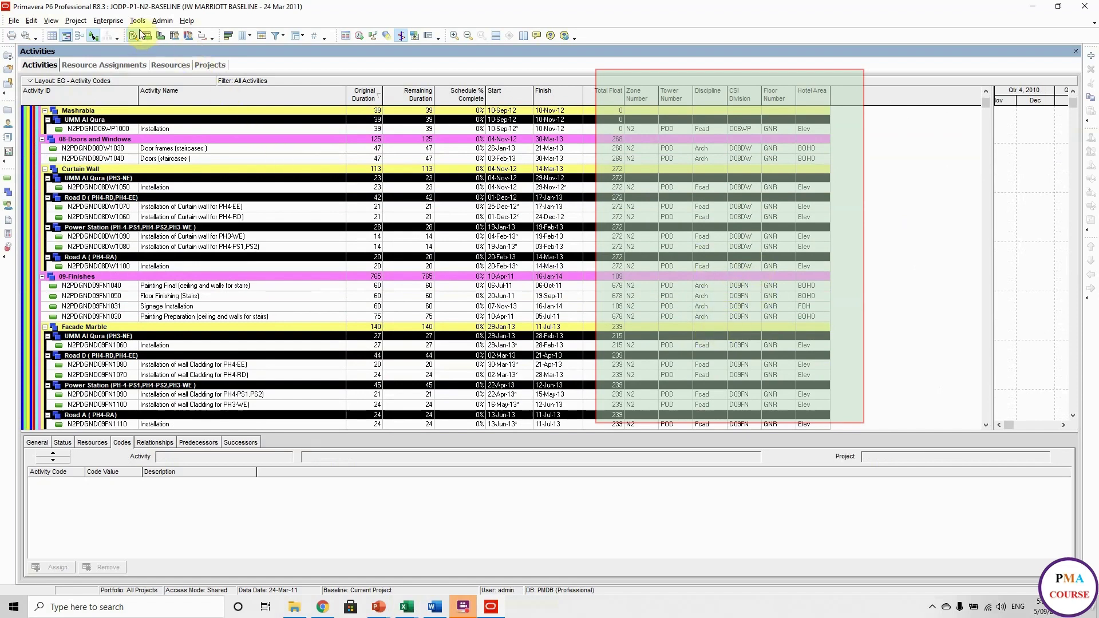
Step: In Enterprise Activity Codes, switch to CSI Division and select all its values, D03CN–D16BM
click(108, 20)
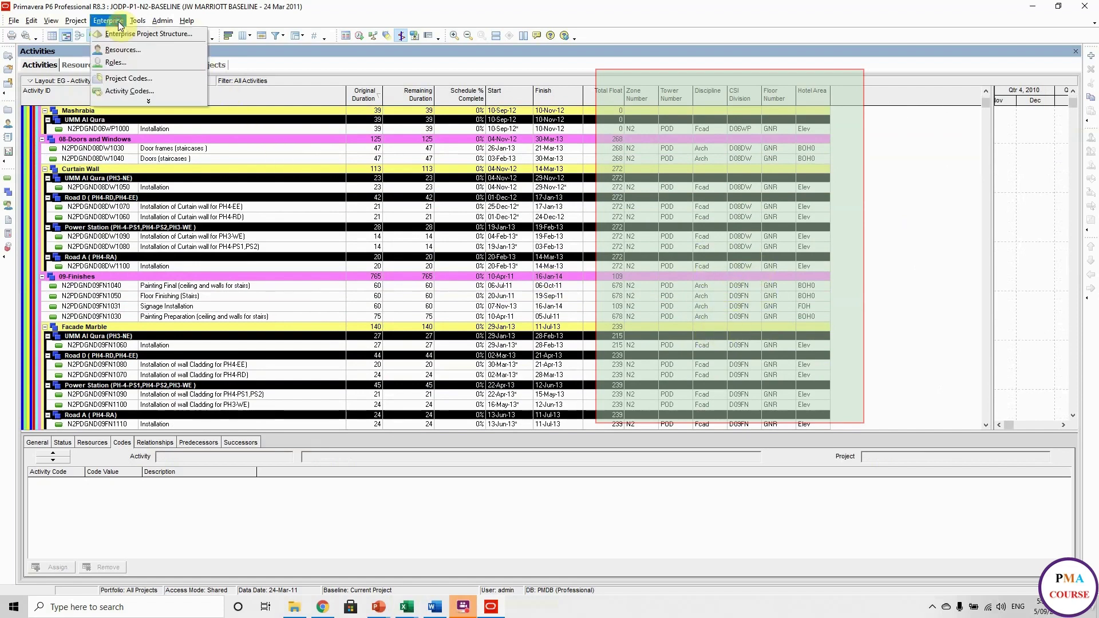
click(125, 91)
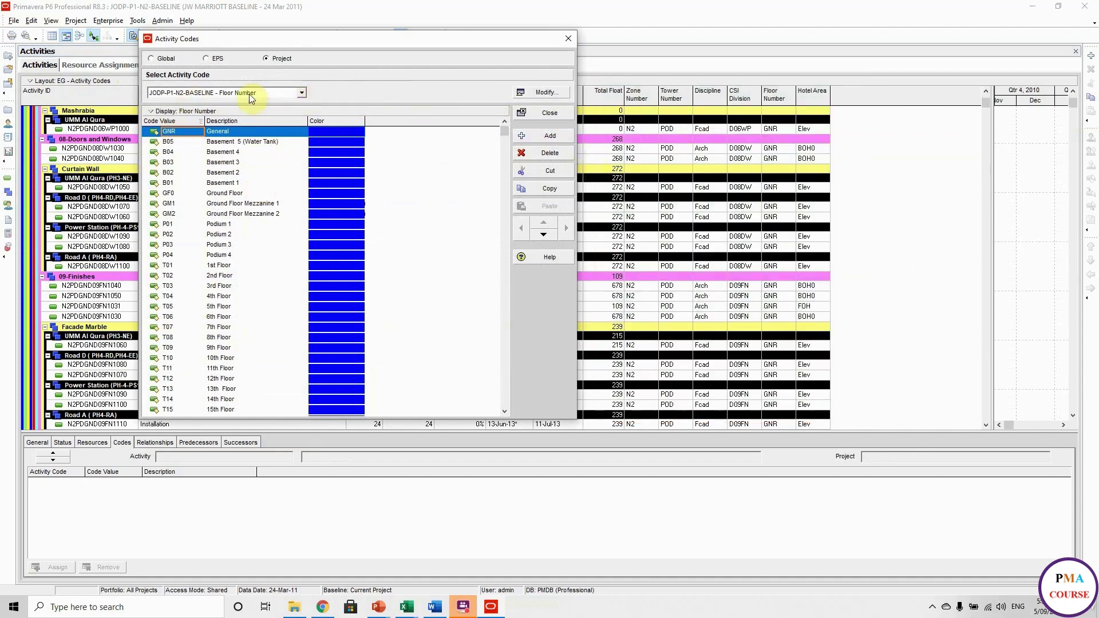
click(301, 93)
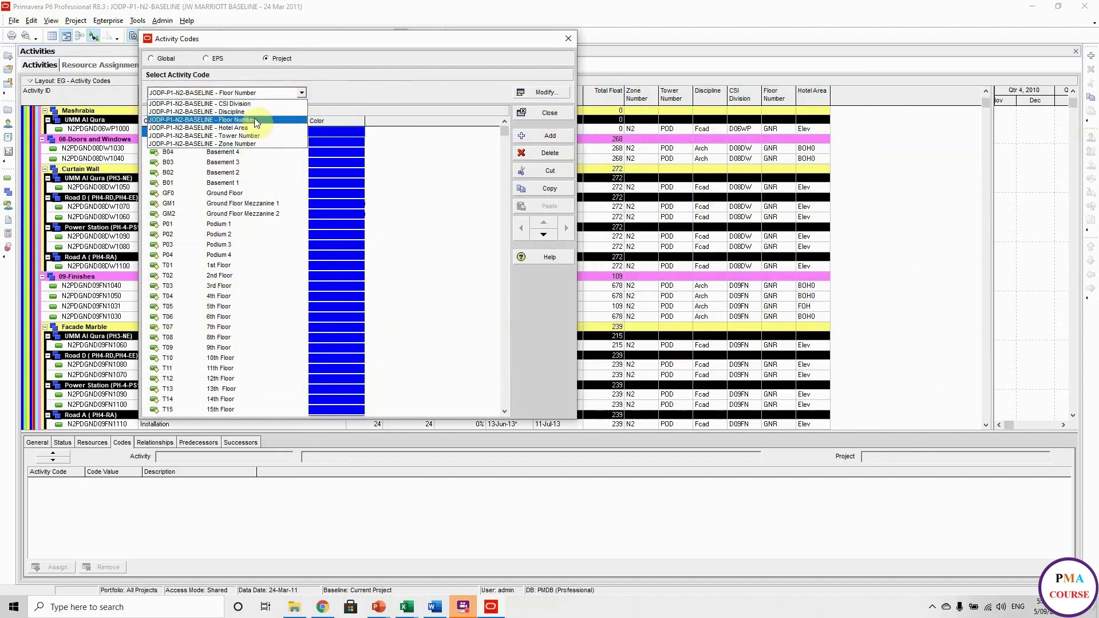
click(240, 112)
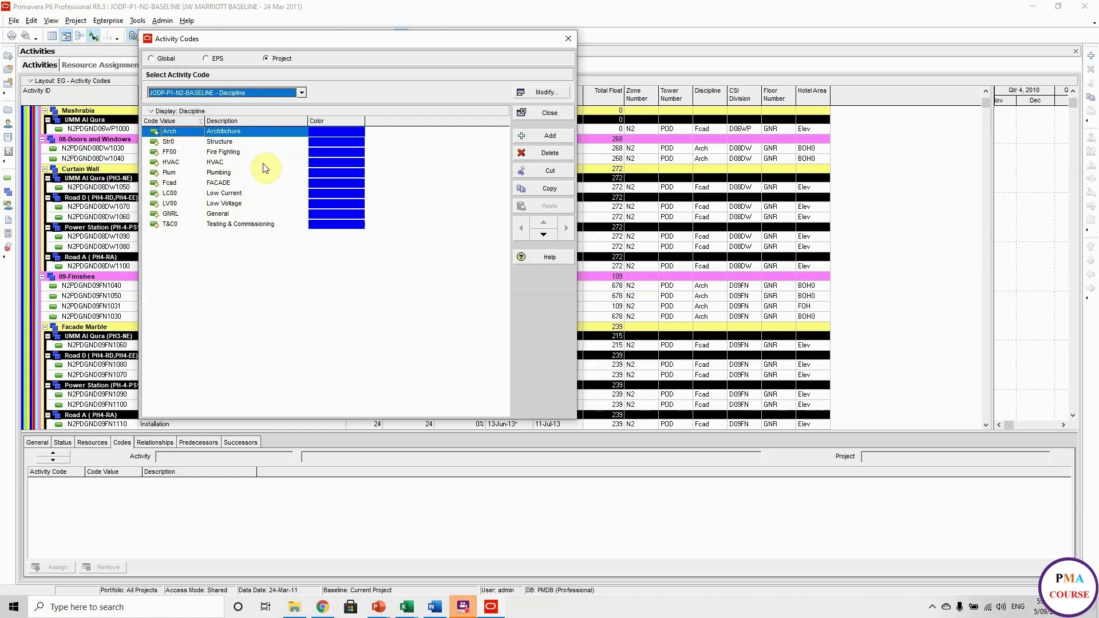
click(301, 93)
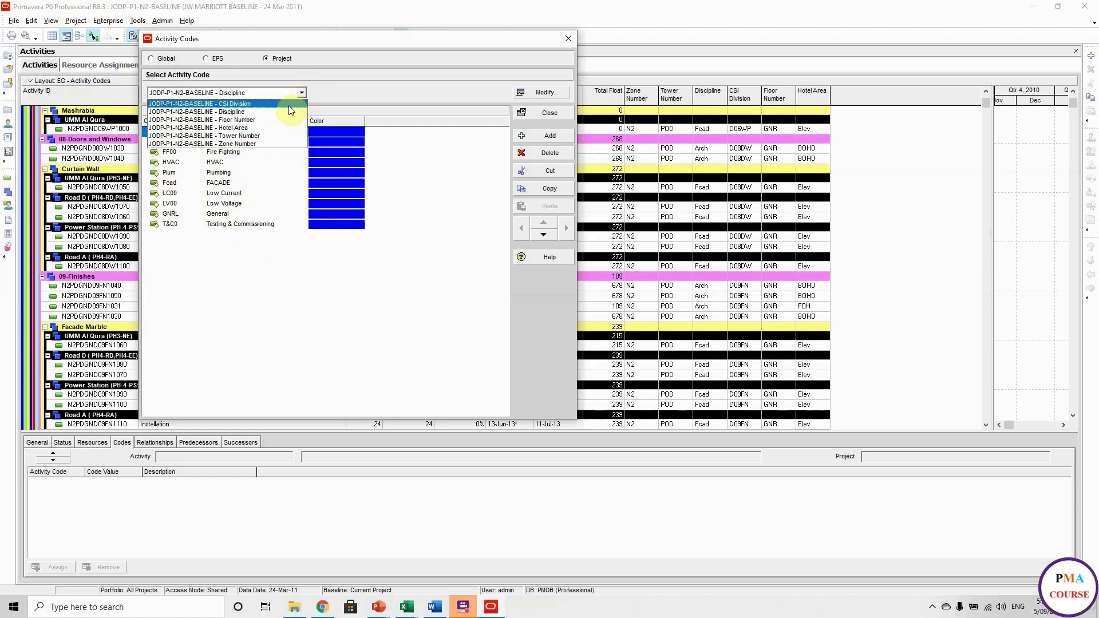
click(289, 105)
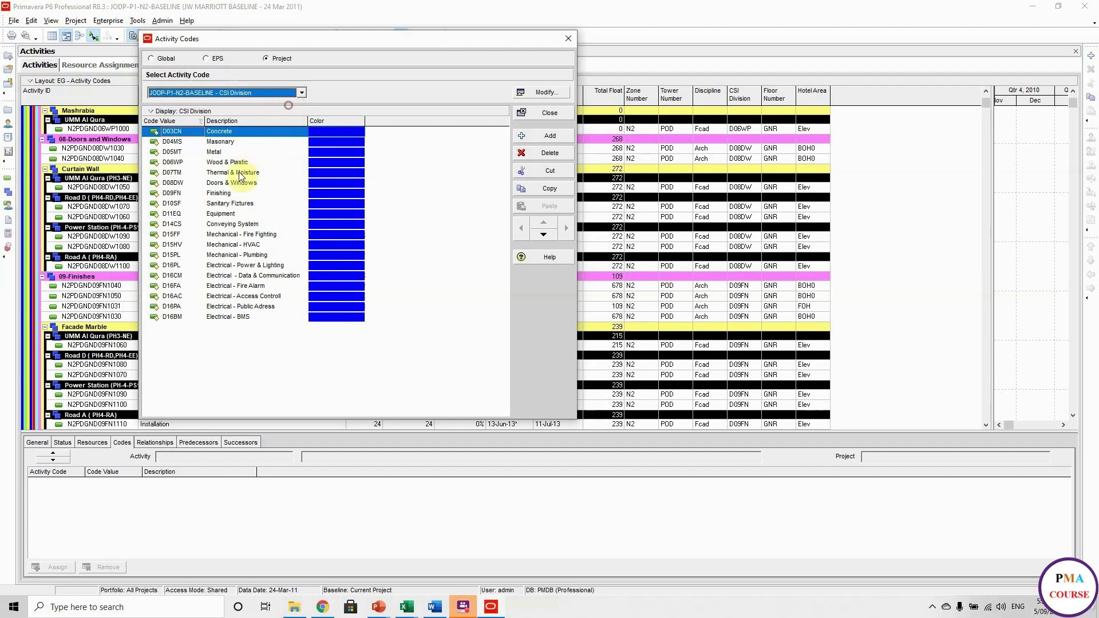
shift+click(219, 318)
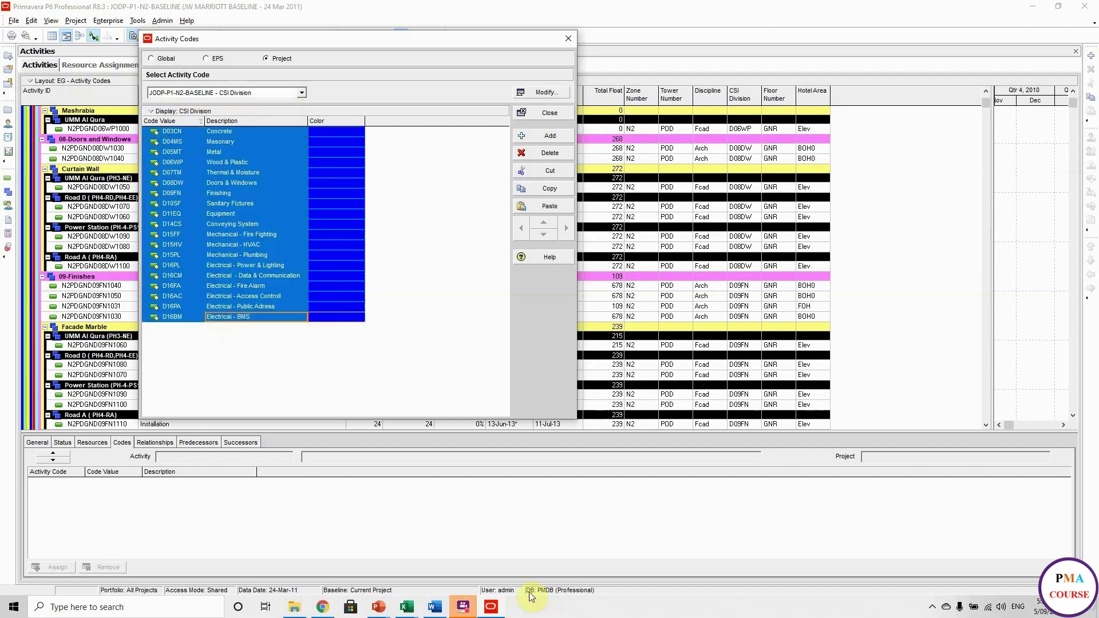
Step: Paste the CSI Division codes into a new 'CSI Codes' sheet, then add another blank sheet
mouse_move(407, 606)
click(434, 565)
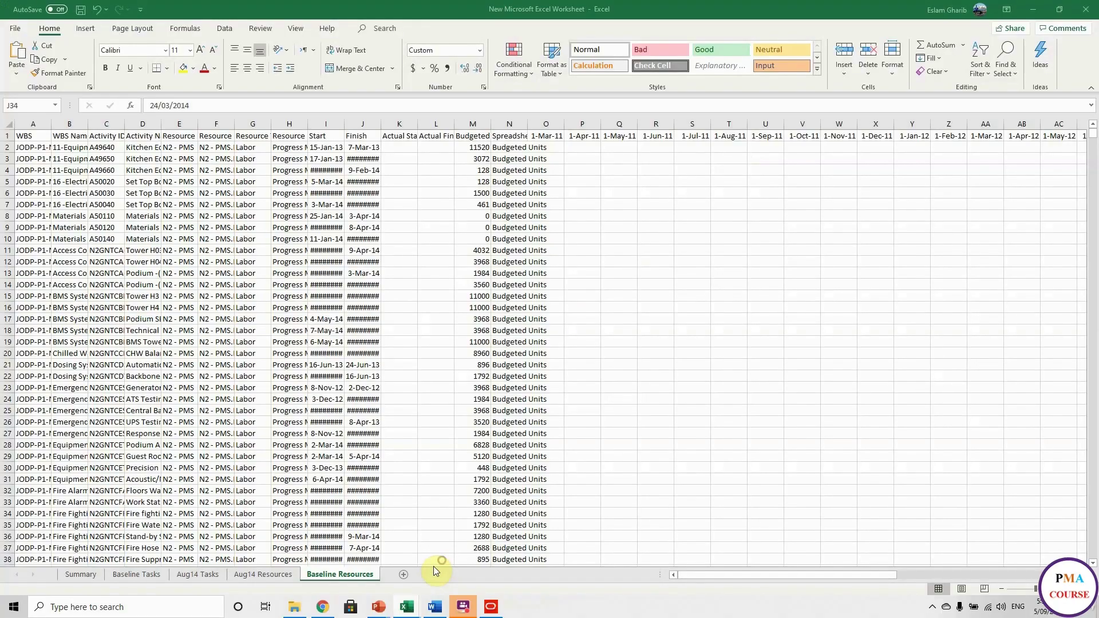
click(404, 575)
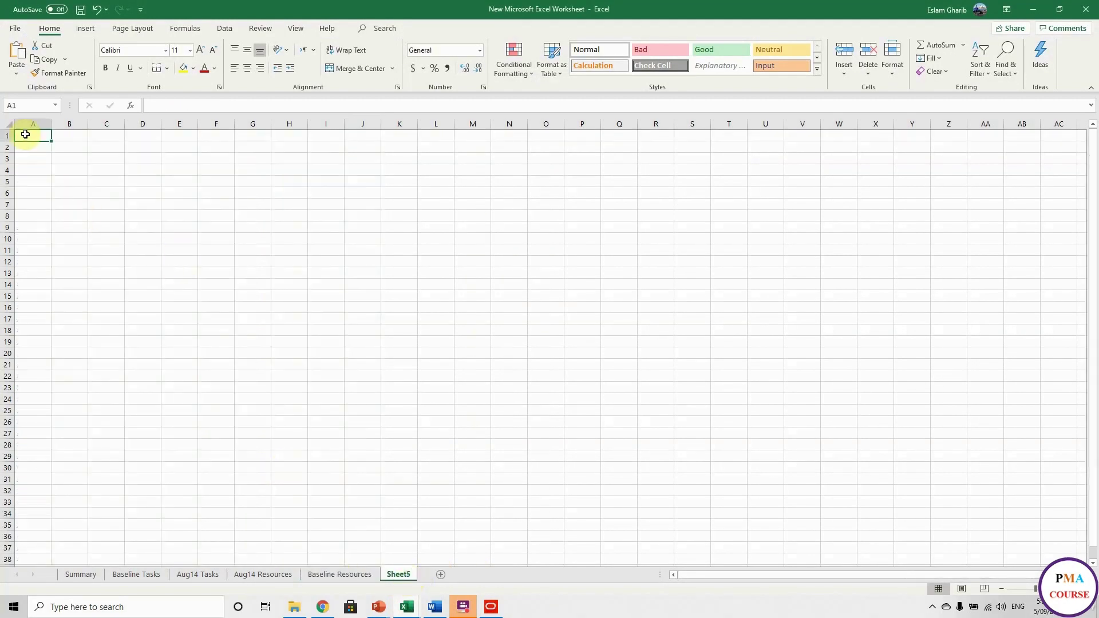
key(ctrl+v)
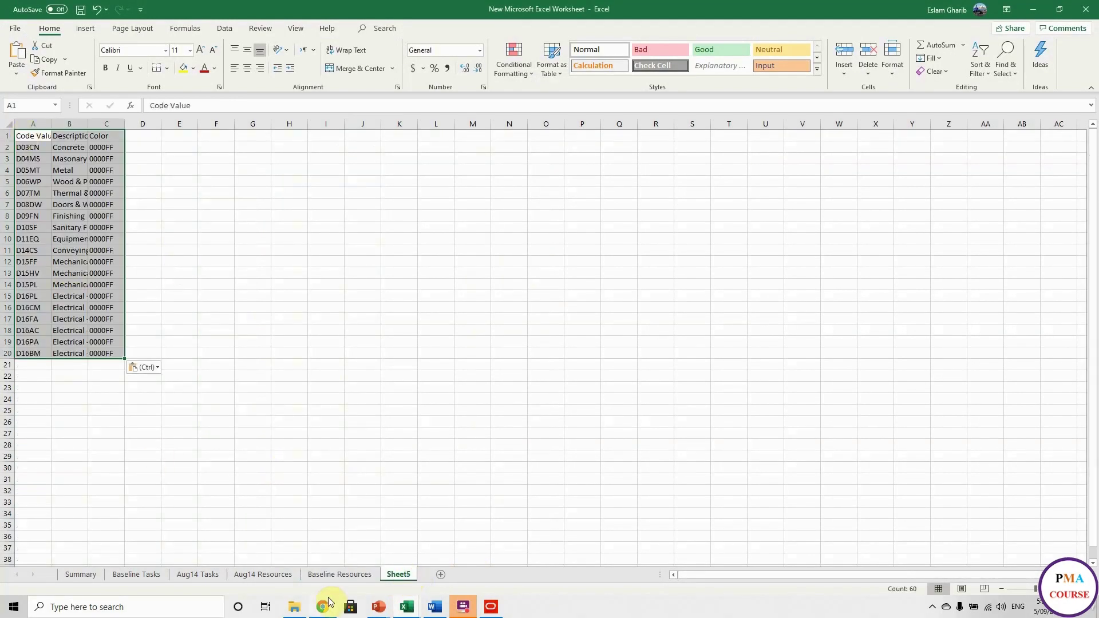
double_click(400, 575)
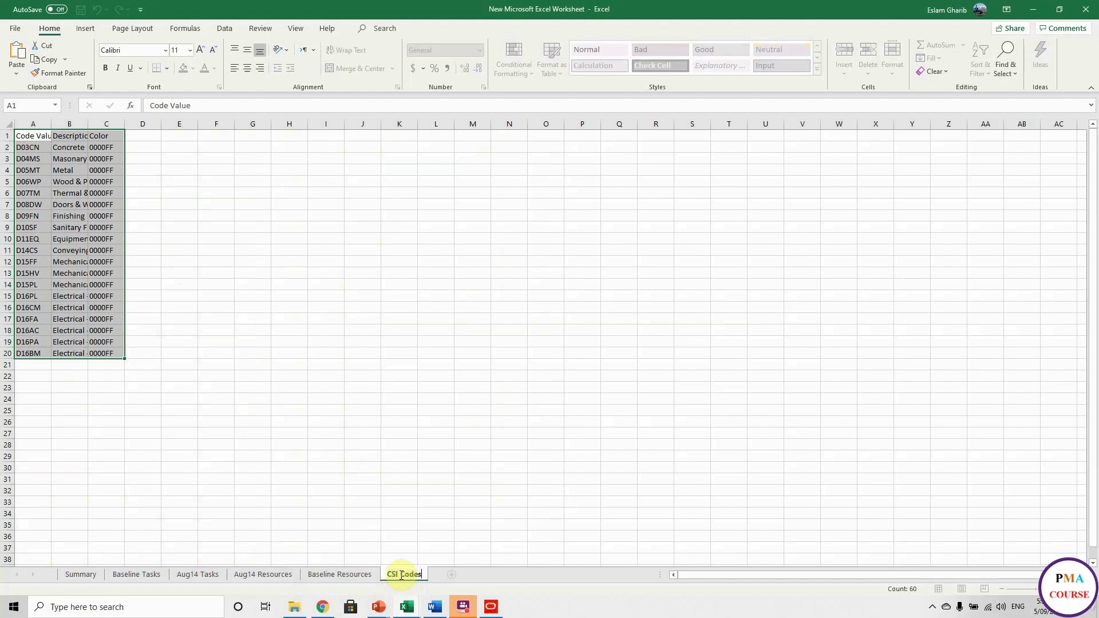
click(434, 501)
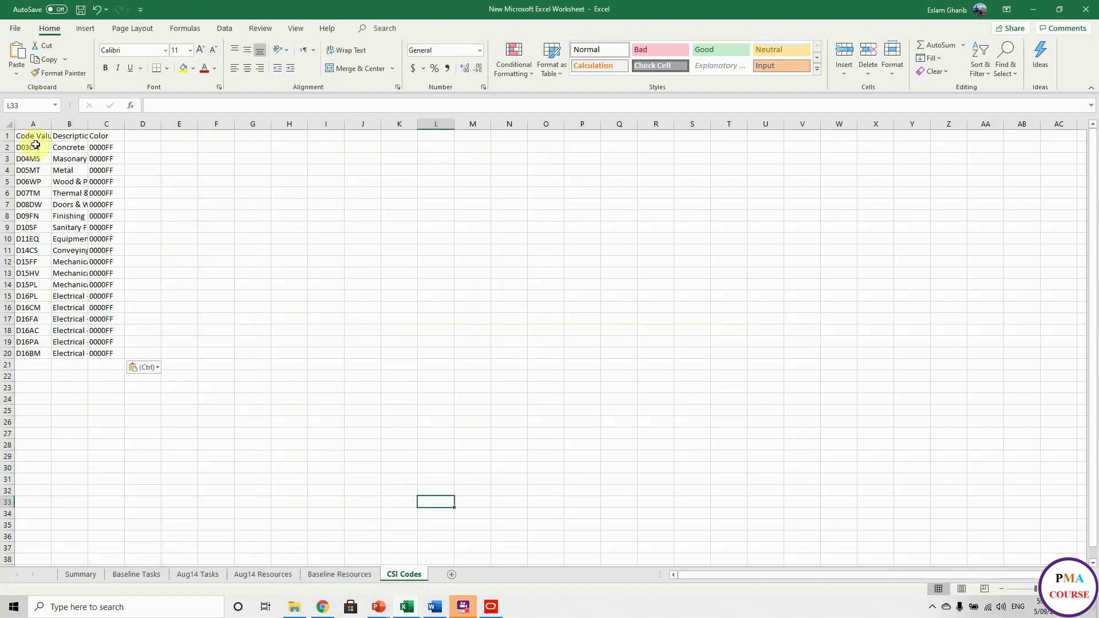
click(452, 574)
click(490, 606)
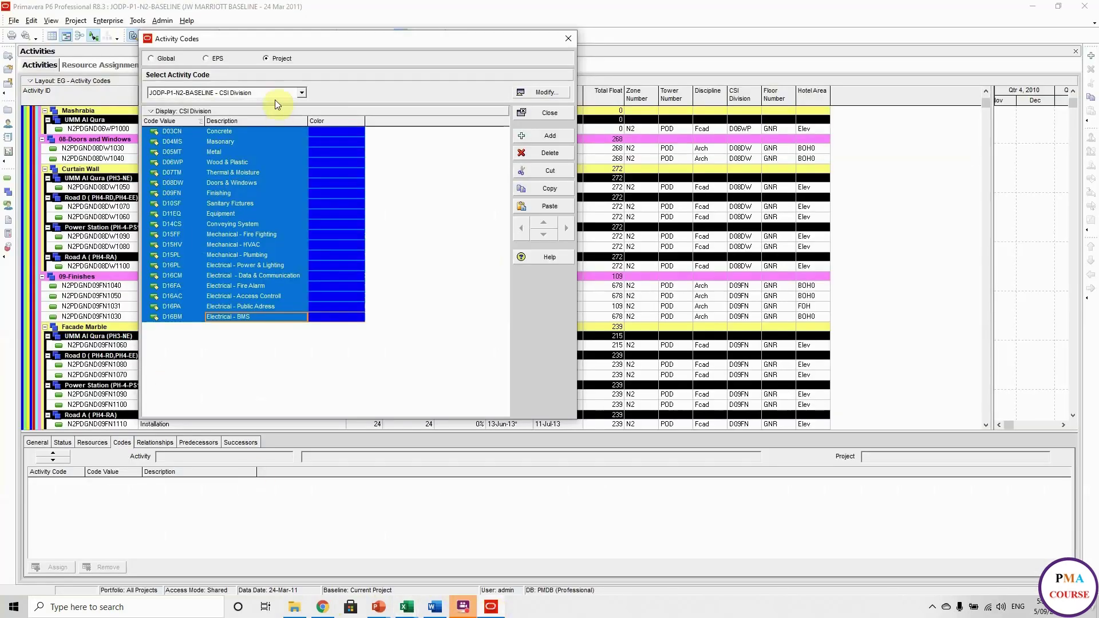
Step: Show the Discipline code values and select all ten, Arch through T&C0, then switch to Excel
click(302, 92)
click(283, 111)
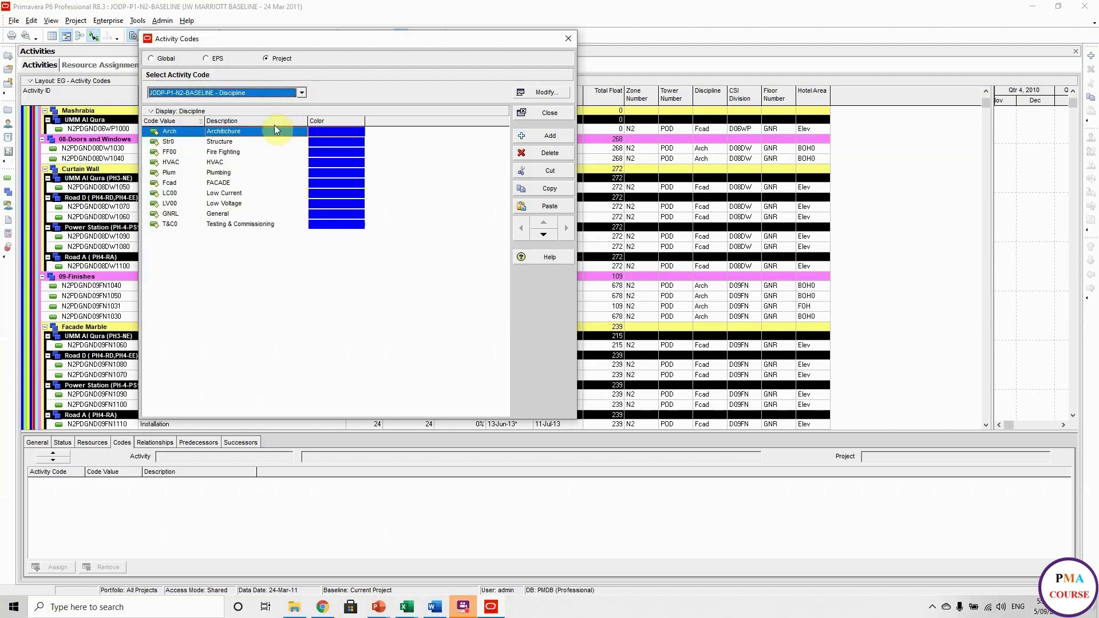
shift+click(242, 223)
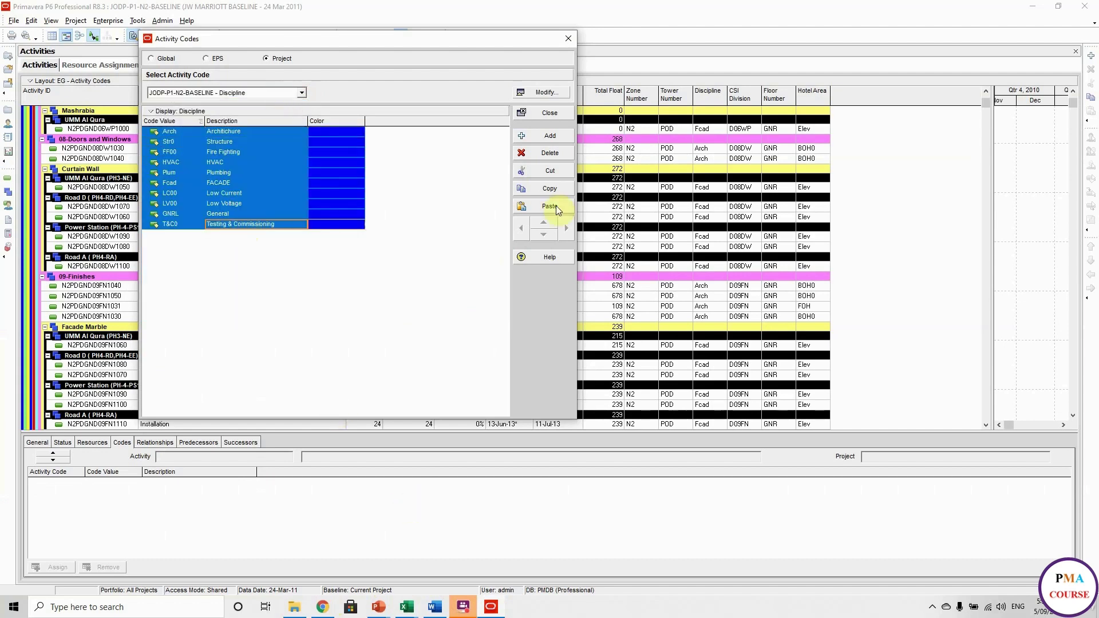
mouse_move(408, 605)
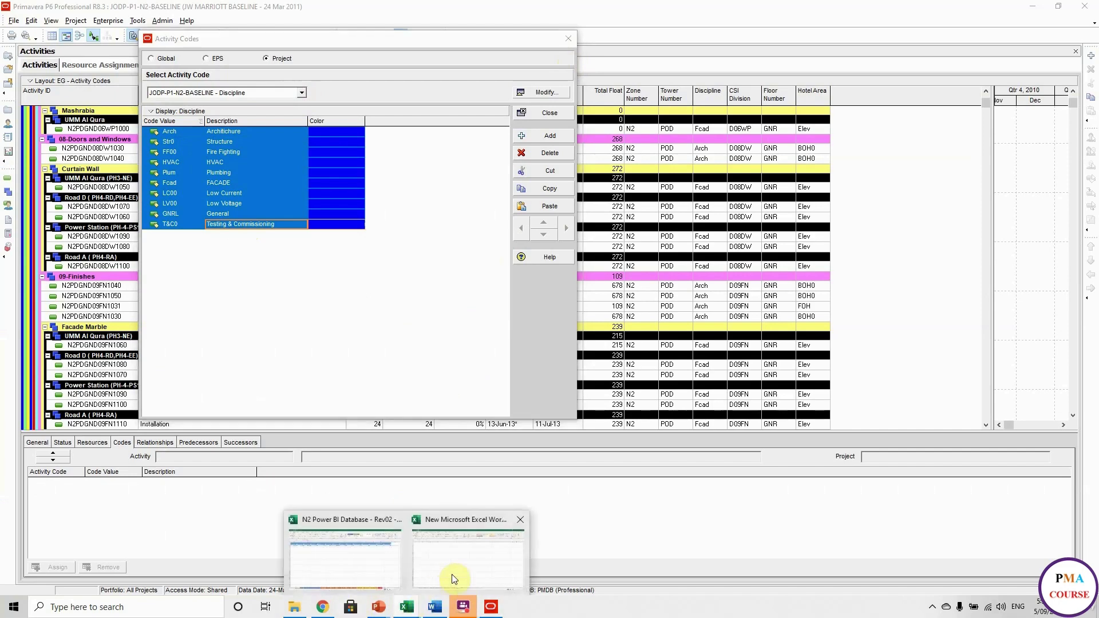
click(450, 575)
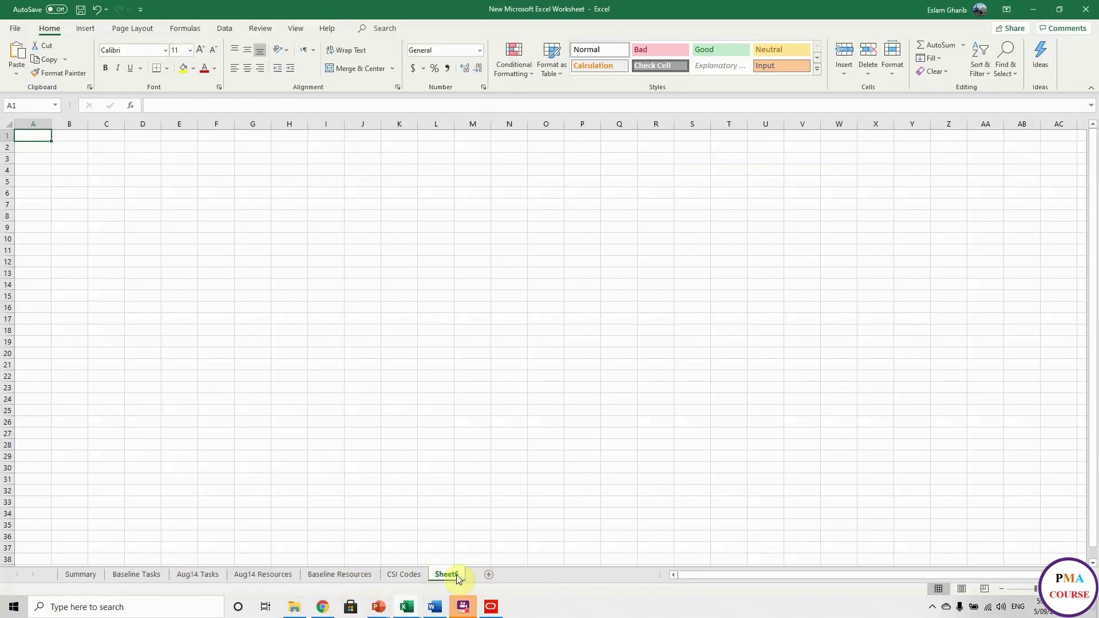
Step: Paste the ten Discipline codes at A1 of the new sheet and rename its tab Discipline
click(42, 131)
key(ctrl+v)
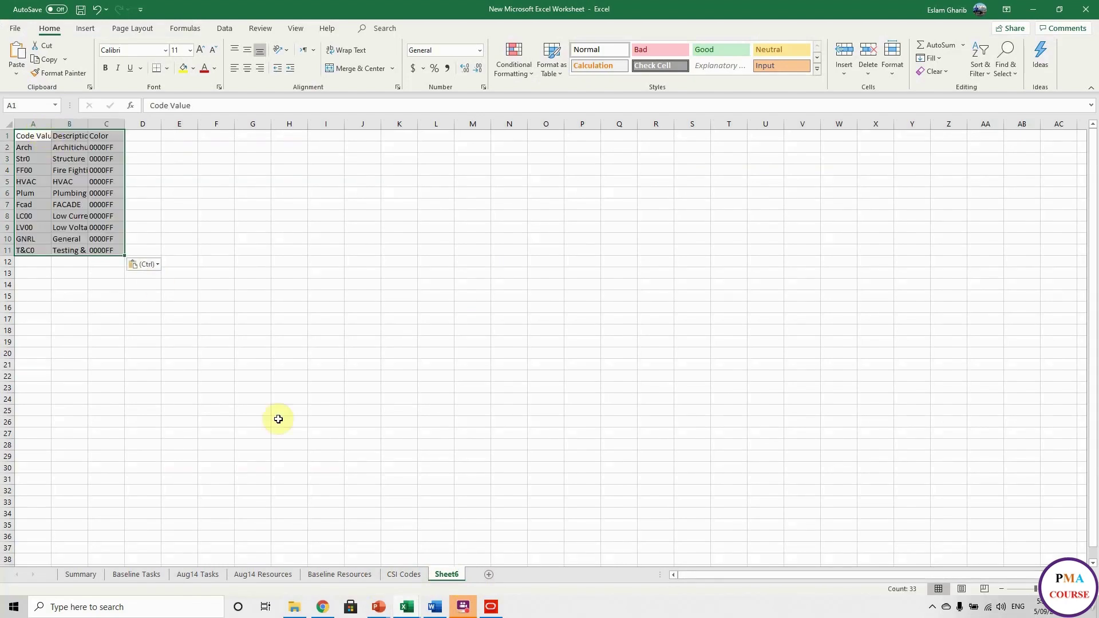
double_click(448, 573)
text(D)
click(452, 575)
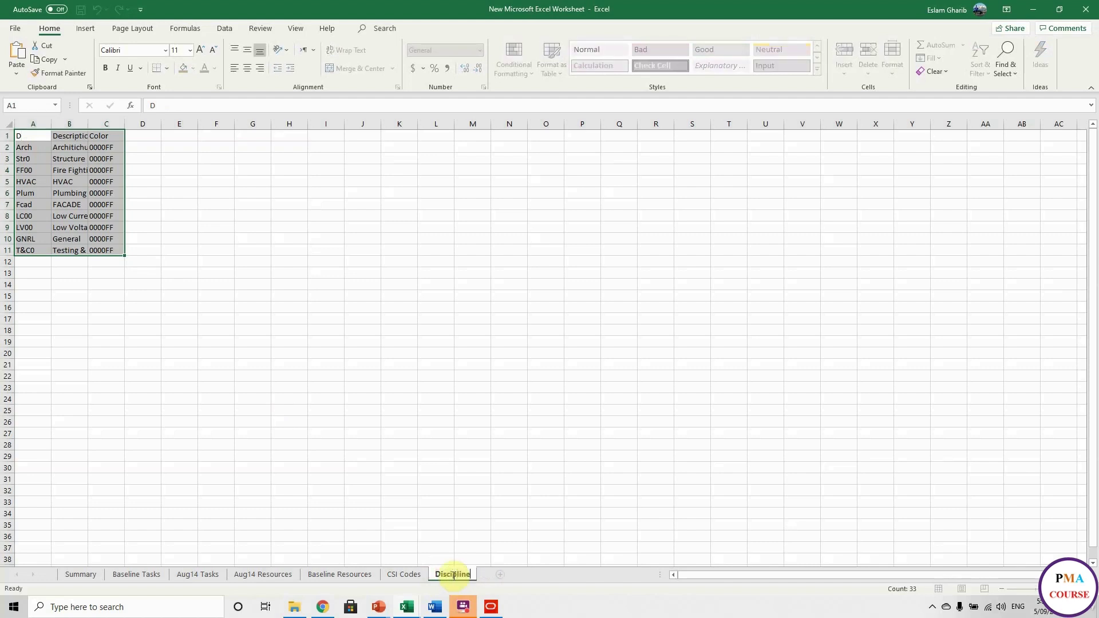
click(504, 491)
Step: Select the Floor Number code values from B01 Basement 1 through T20 in Activity Codes
click(490, 607)
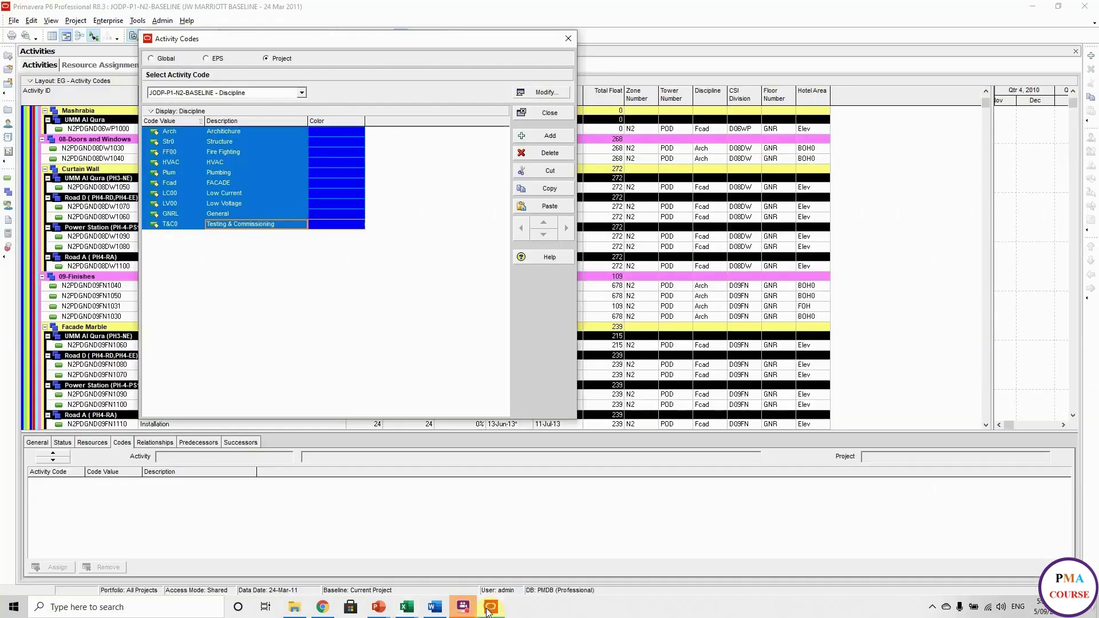
click(298, 93)
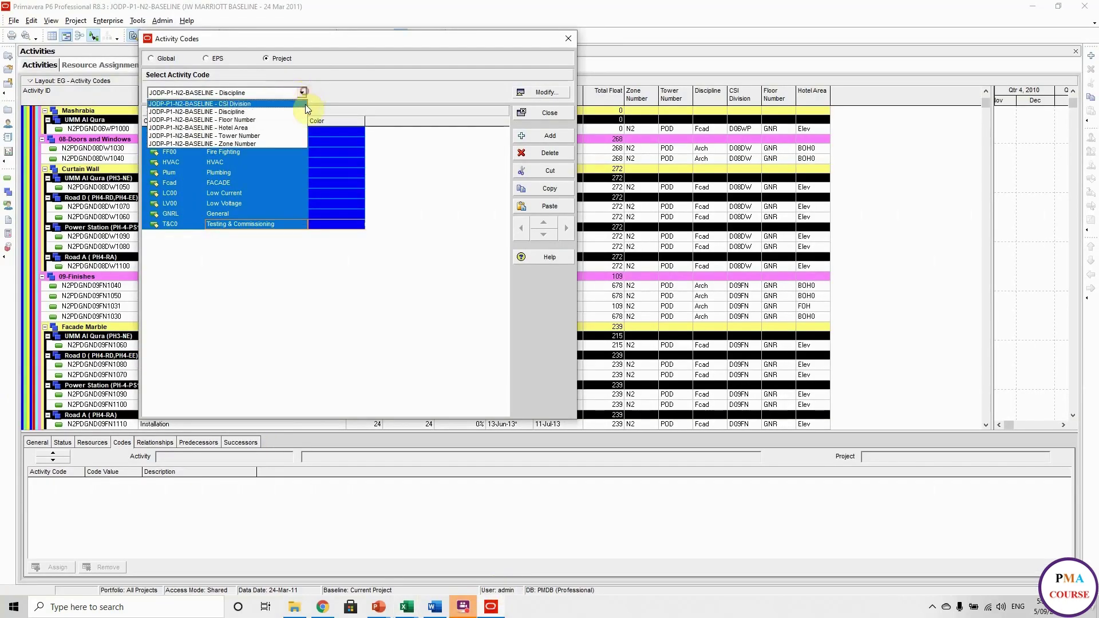
click(292, 118)
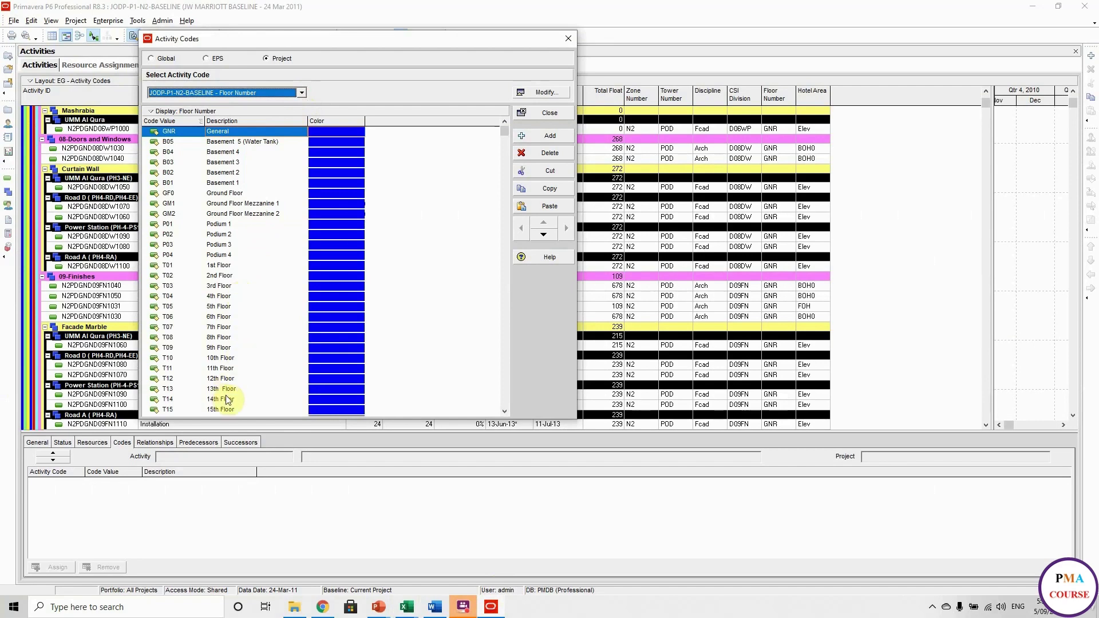
click(232, 183)
scroll(223, 171, down, 2)
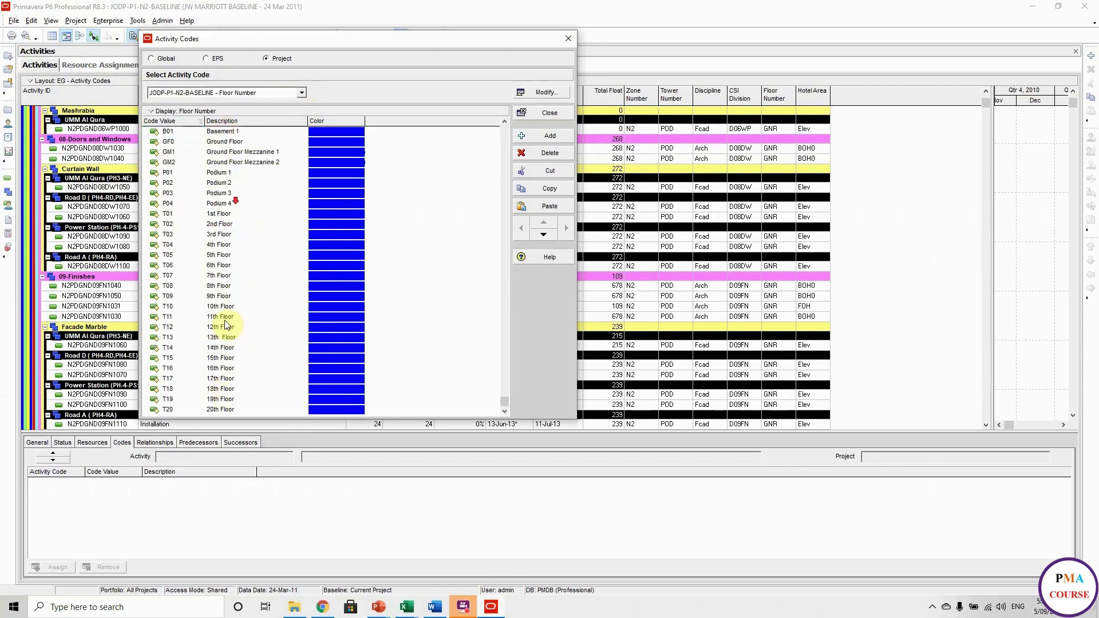
shift+click(220, 409)
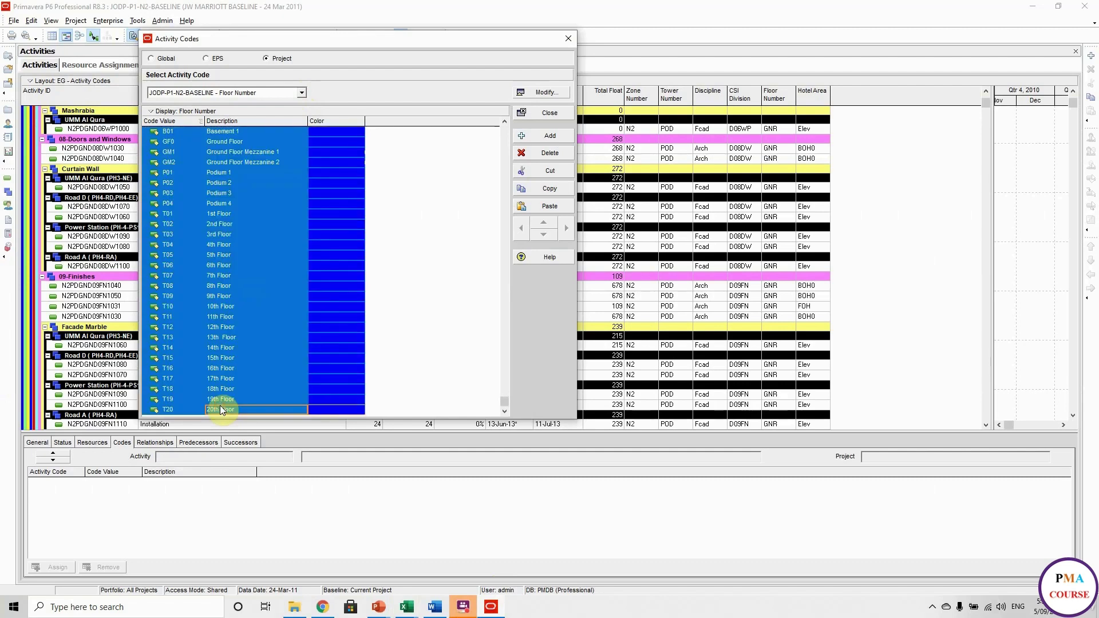
Step: Add a new blank sheet to the Excel workbook
mouse_move(406, 607)
click(449, 570)
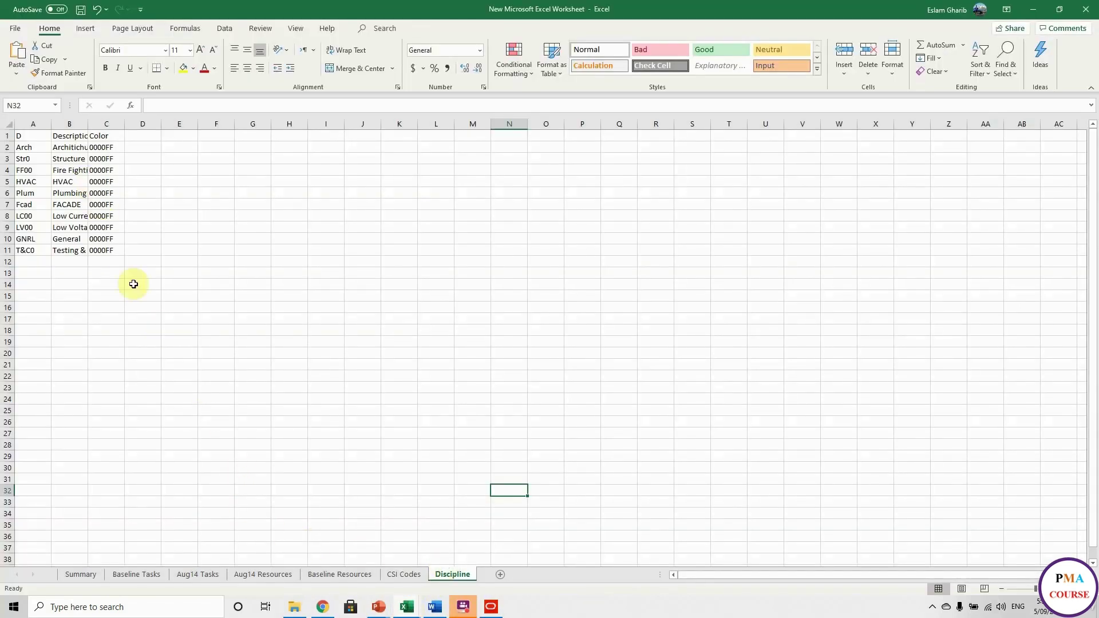
click(499, 577)
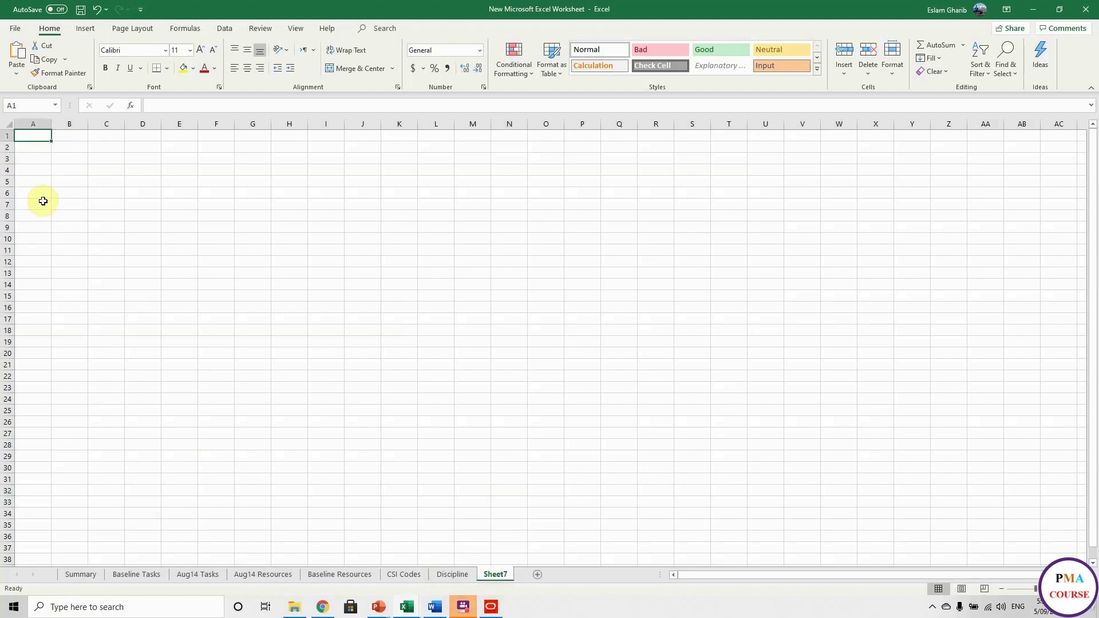
Step: Paste the Floor Number codes into the new sheet and name it Floor Codes
key(ctrl+v)
double_click(491, 575)
text(Floor Codes)
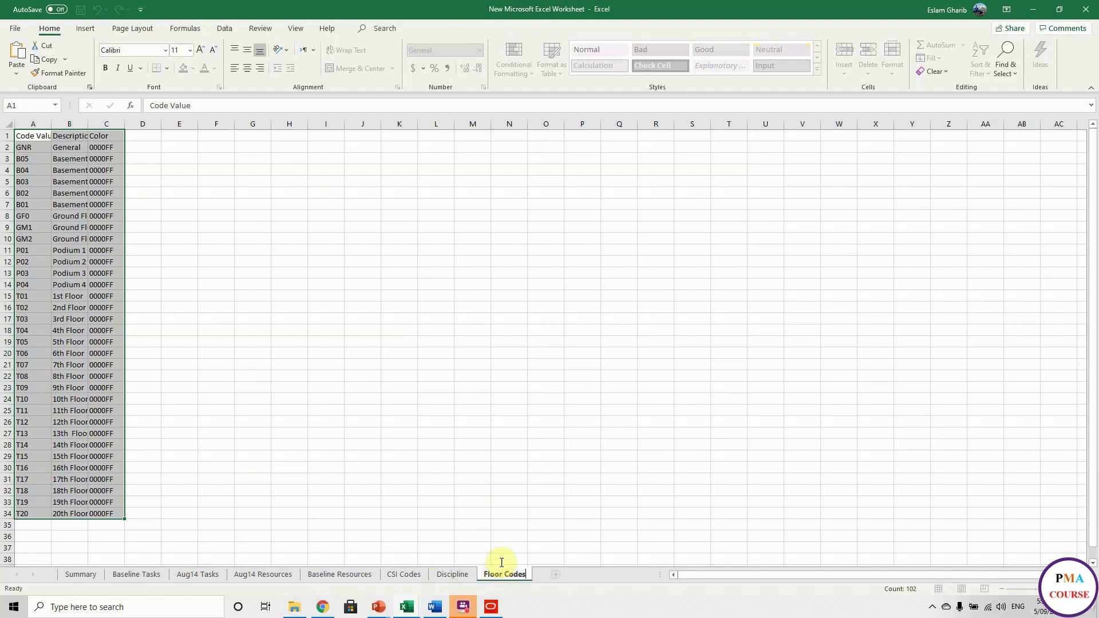
click(491, 606)
Step: Copy all Hotel Area code values into a new sheet named Hotel Area Codes
click(301, 92)
click(223, 113)
shift+click(235, 234)
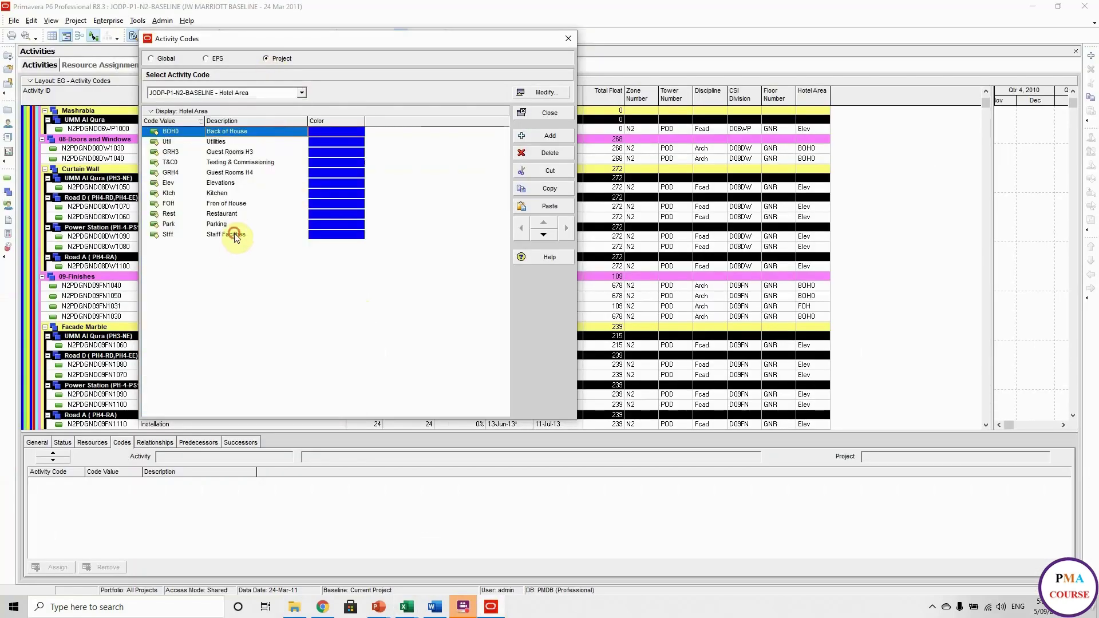
click(407, 607)
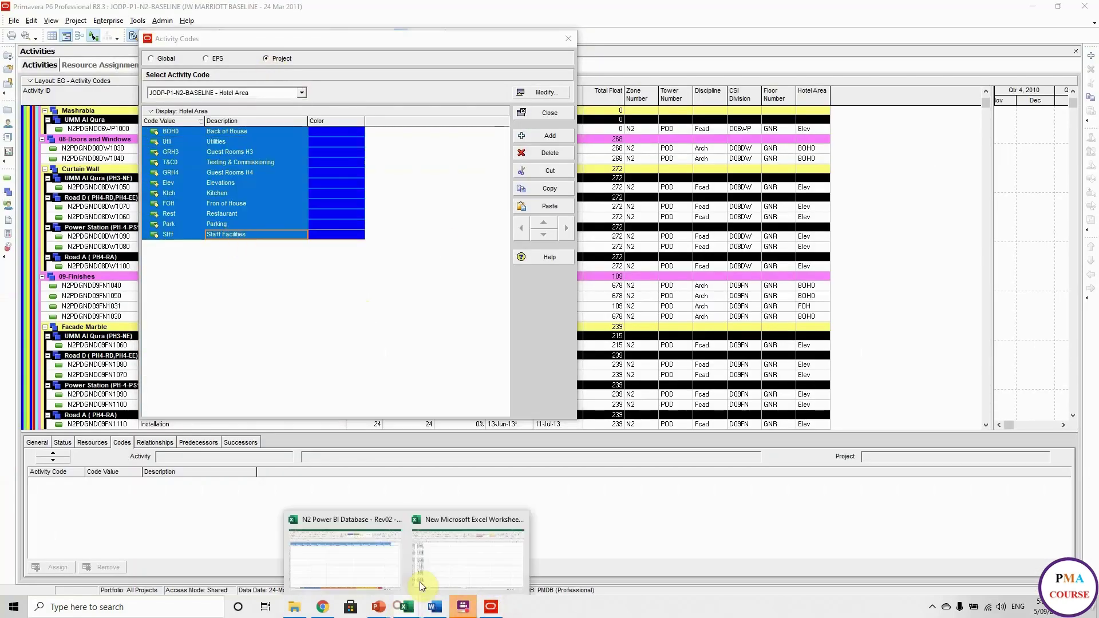
click(447, 578)
click(554, 574)
text(Code Value	Description	Color BOH0	Back of House	0000FF Util	Utilities	0000FF GRH3	Guest Rooms H3	0000FF T&C0	Testing & Commissioning	0000FF GRH4	Guest Rooms H4	0000FF Elev	Elevations	0000FF Ktch	Kitchen	0000FF FOH	Fron of House	0000FF Rest	Restaurant	0000FF Park	Parking	0000FF Stff	Staff Facilities	0000FF)
double_click(553, 575)
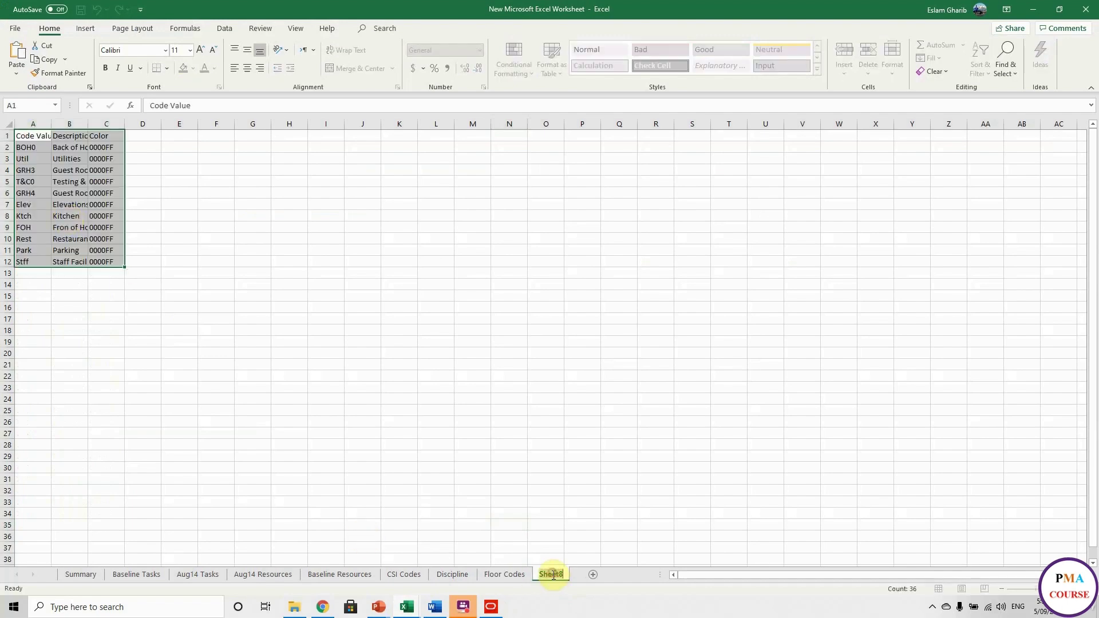
text(Hotel Area Codes)
key(Return)
Step: Select all four Tower Number code values in P6's Activity Codes dialog
key(alt+Tab)
click(301, 92)
click(277, 135)
shift+click(231, 163)
mouse_move(407, 606)
click(461, 572)
Step: Paste the Tower Number codes into a new sheet named Tower No Codes, then show the slide show
click(630, 574)
key(ctrl+v)
drag(663, 575, 840, 575)
click(490, 607)
click(461, 571)
double_click(627, 574)
text(Tower No Codes)
click(765, 468)
mouse_move(378, 608)
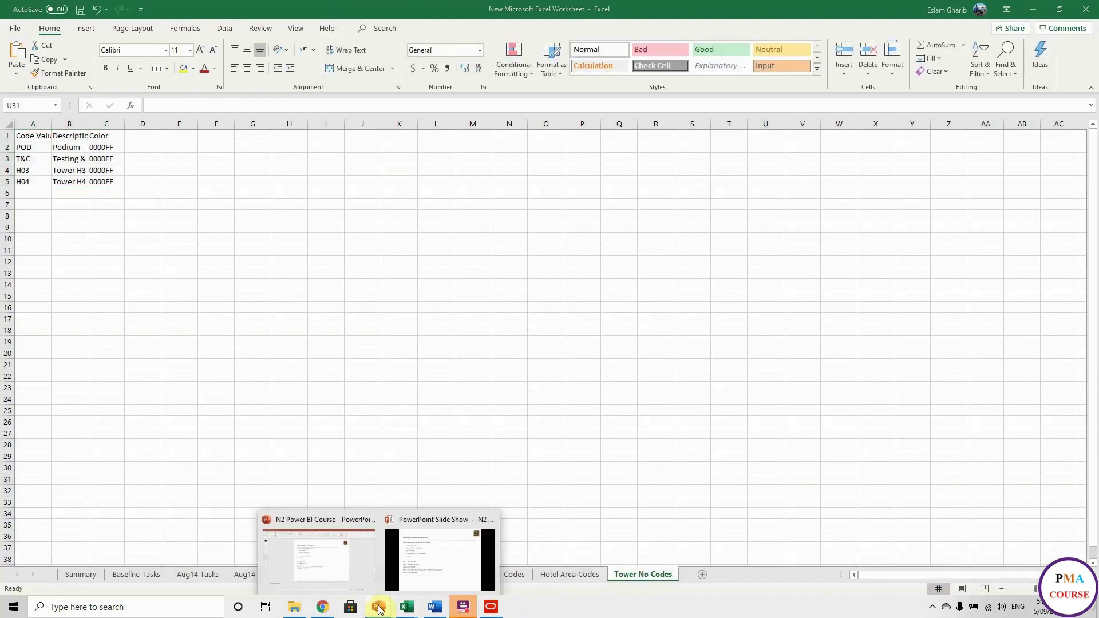
click(424, 555)
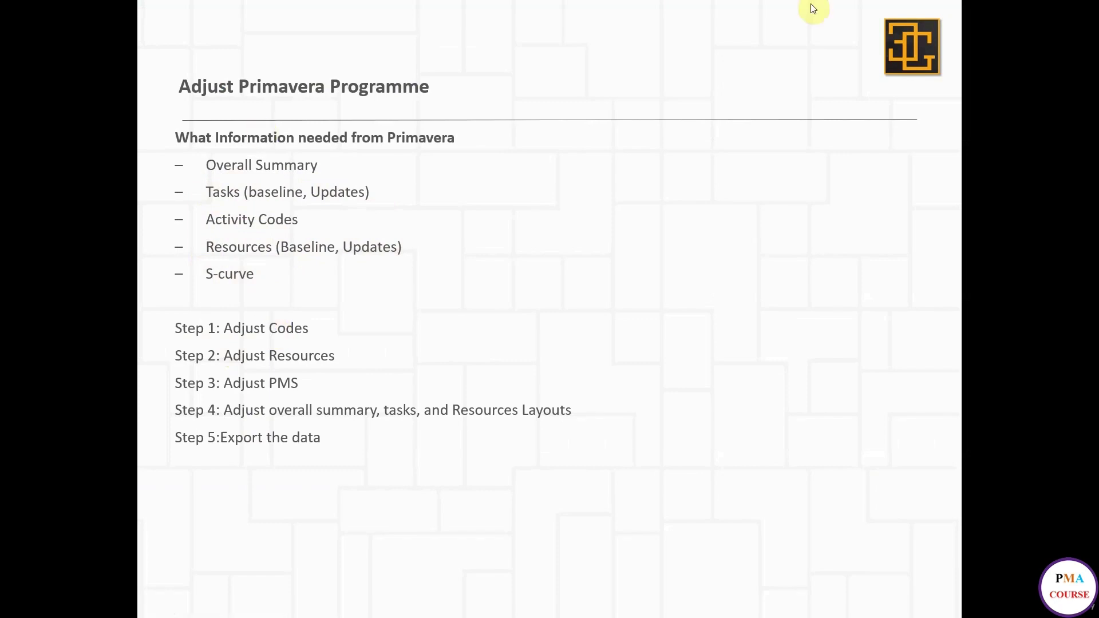
Step: Open the Activity Resource Assignments layout in Resource Assignments without saving the current layout
key(alt+Tab)
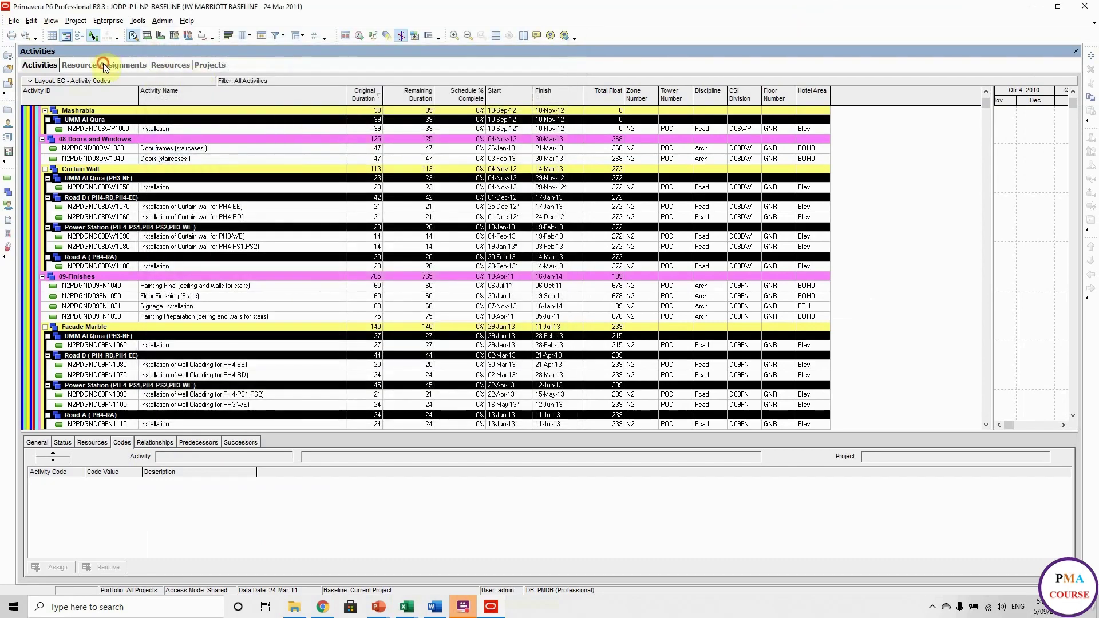
click(102, 64)
click(89, 84)
mouse_move(82, 99)
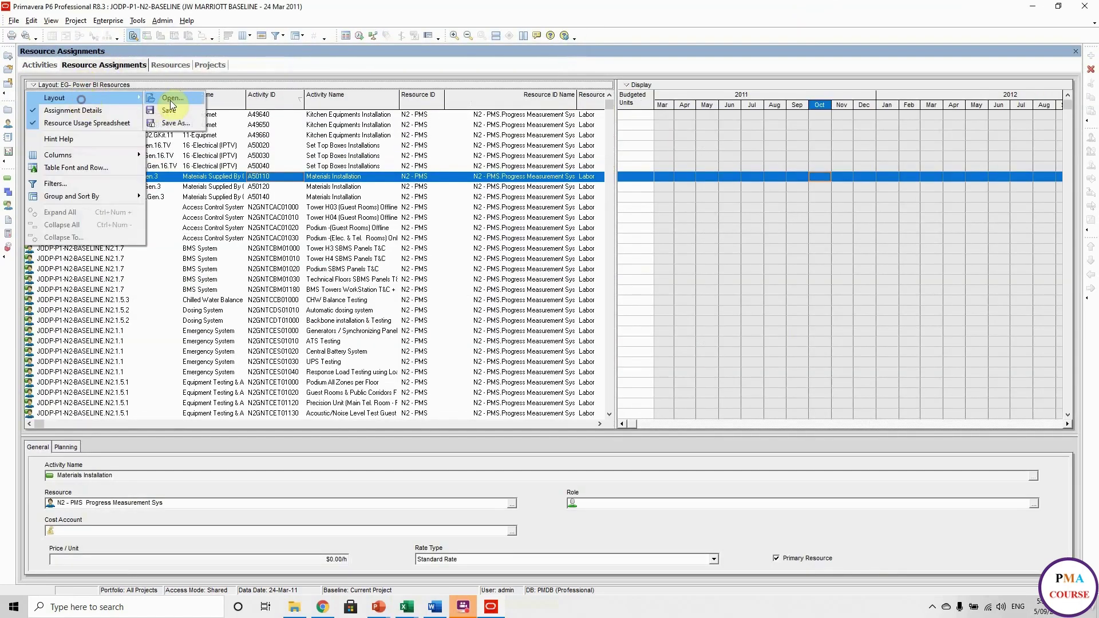
click(173, 99)
click(559, 333)
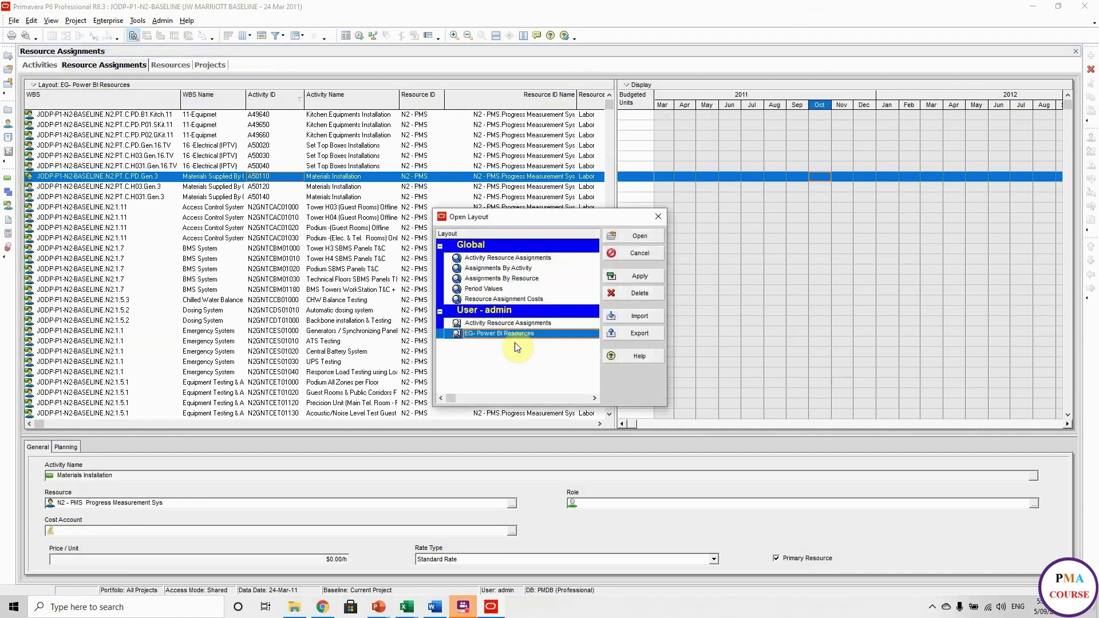
click(514, 323)
click(639, 276)
click(640, 235)
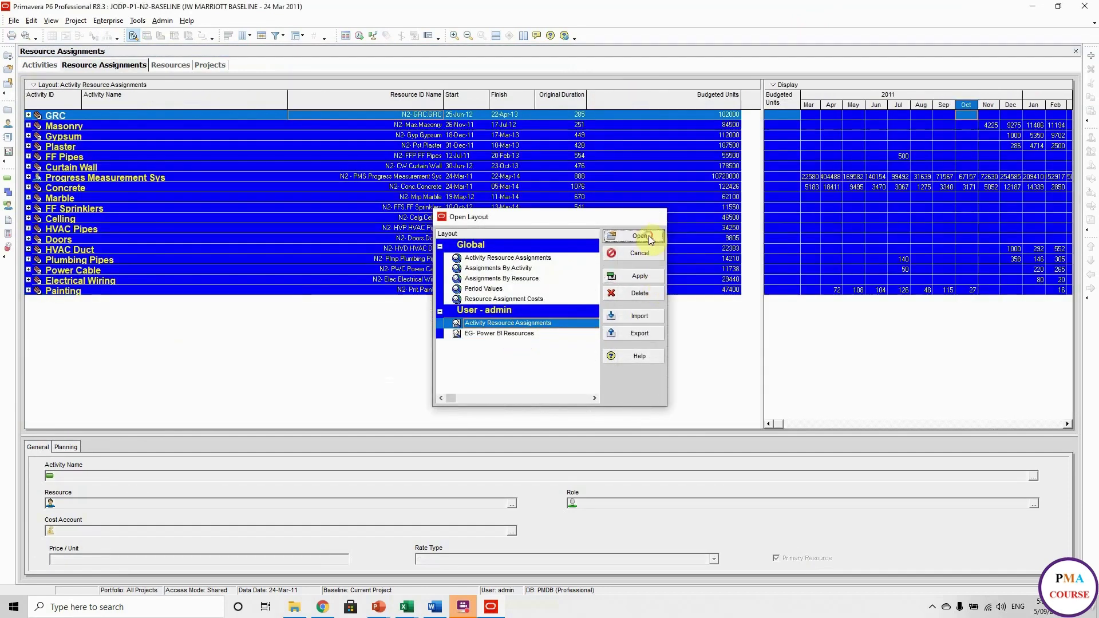
Step: Select the Progress Measurement Sys resource row with its monthly units, then add a blank Excel sheet
click(85, 177)
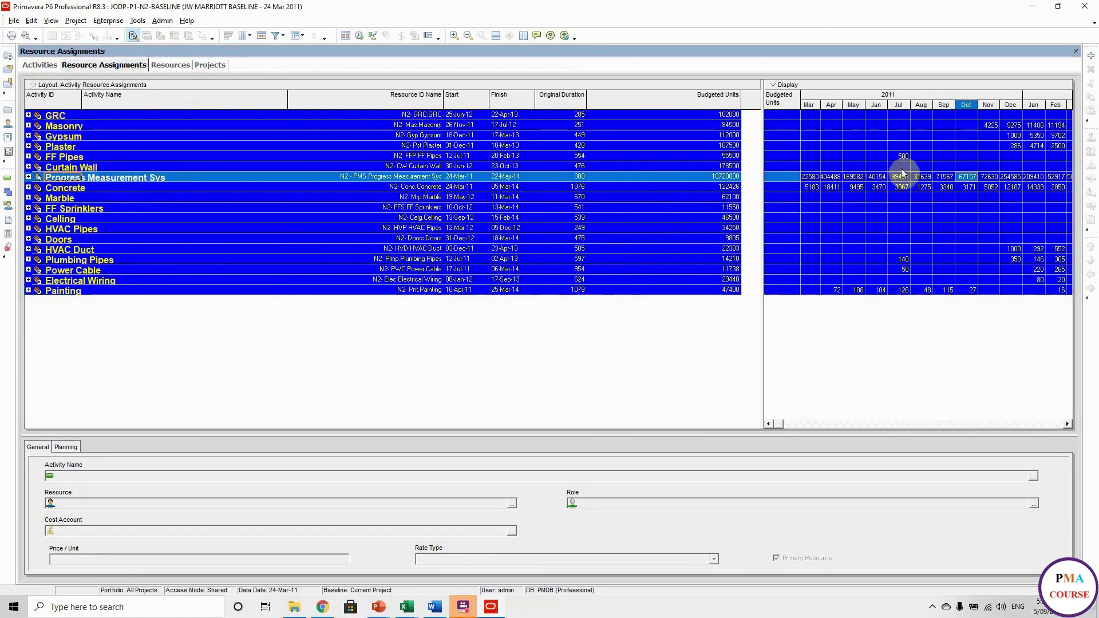
click(1067, 423)
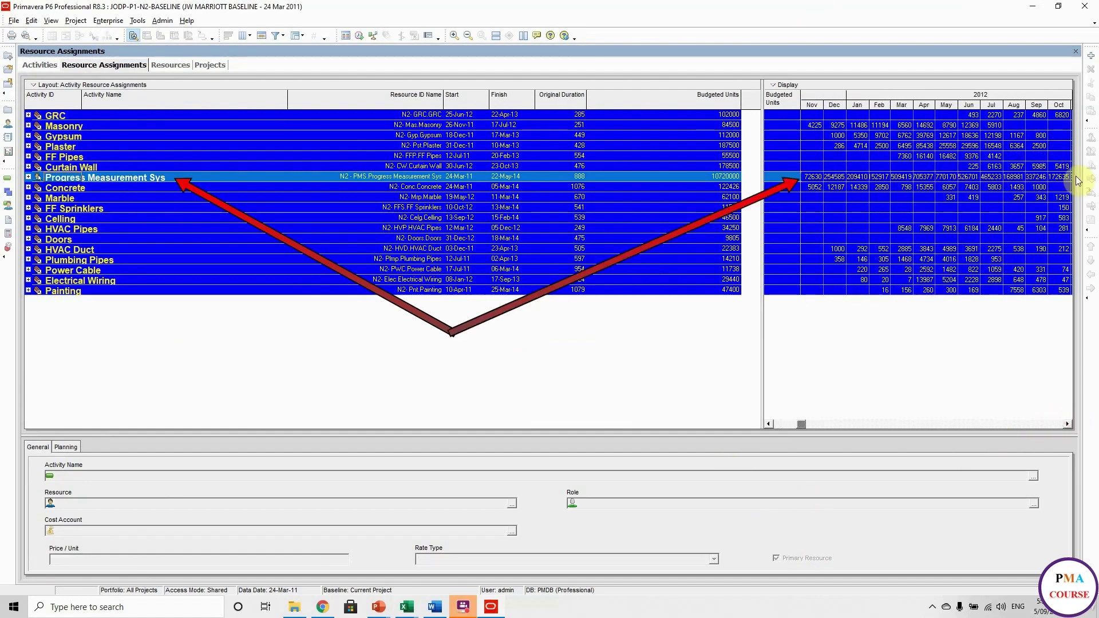
click(415, 189)
click(414, 178)
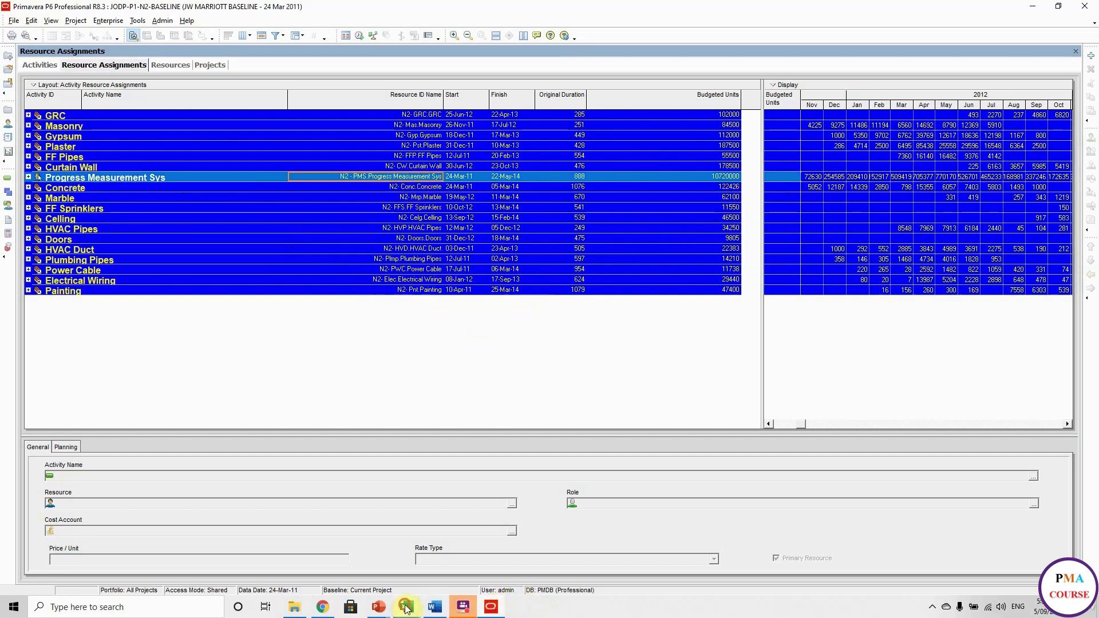
mouse_move(406, 609)
click(449, 569)
click(706, 573)
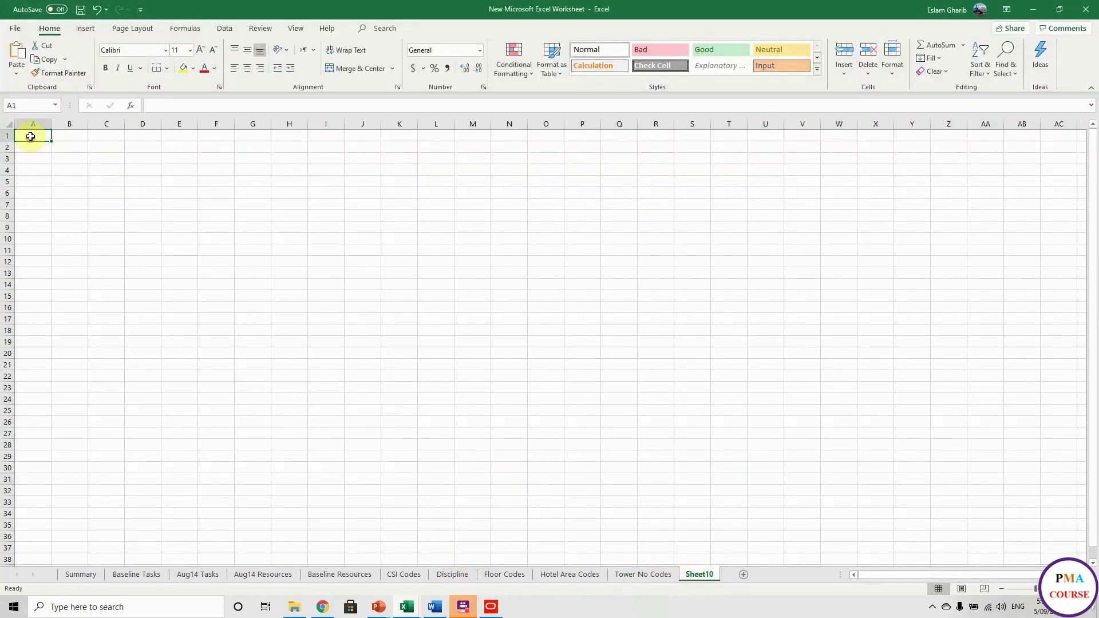
Step: Paste the Progress Measurement Sys resource row at A1 and name the sheet Scurve
key(ctrl+v)
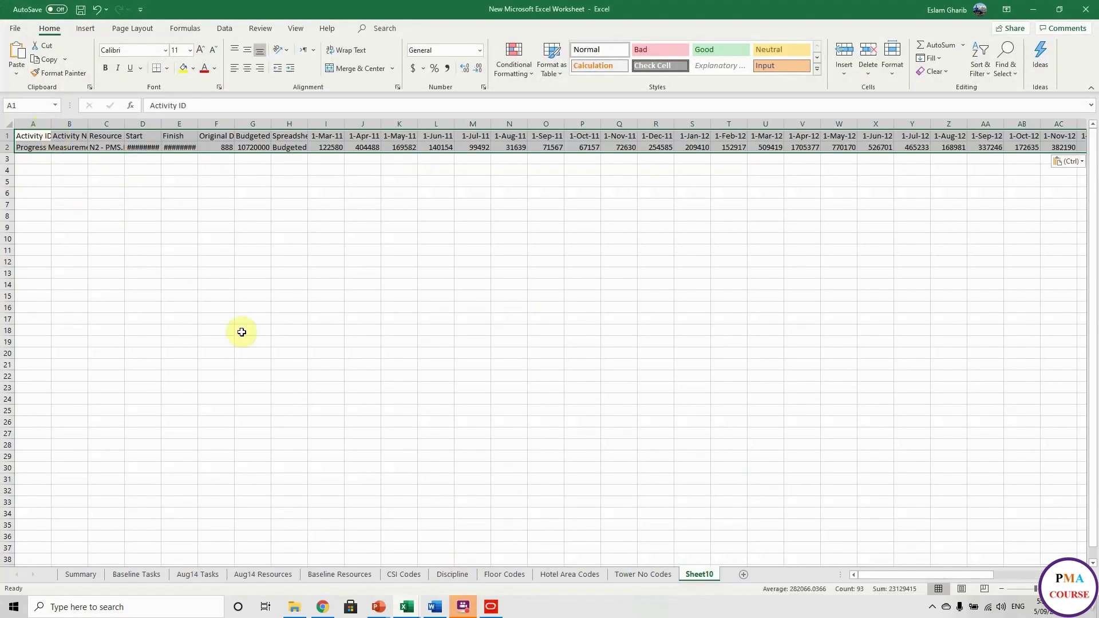
double_click(688, 572)
text(Source)
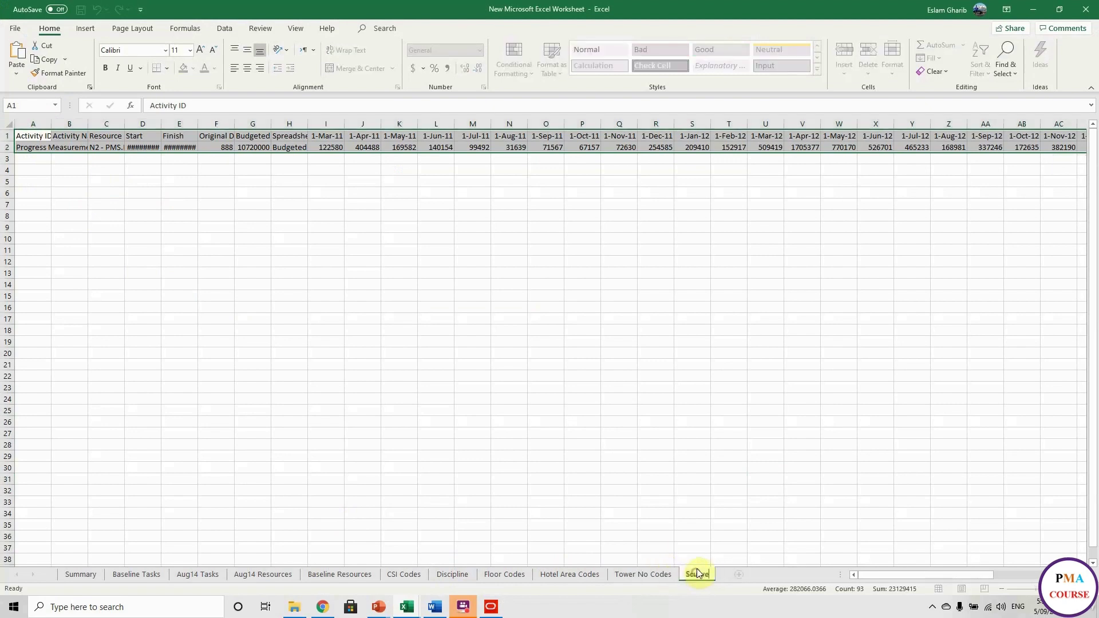
click(631, 354)
Step: Copy the monthly dates and units from I1:AU2 and paste them transposed at B6
click(437, 273)
click(334, 139)
drag(335, 139, 1095, 150)
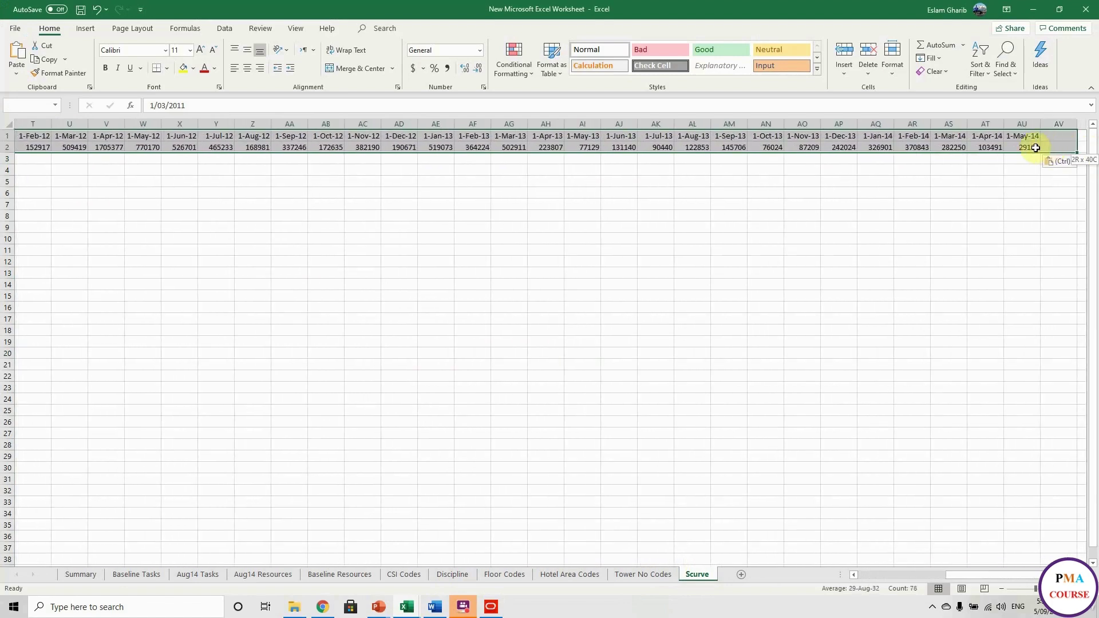
key(ctrl+c)
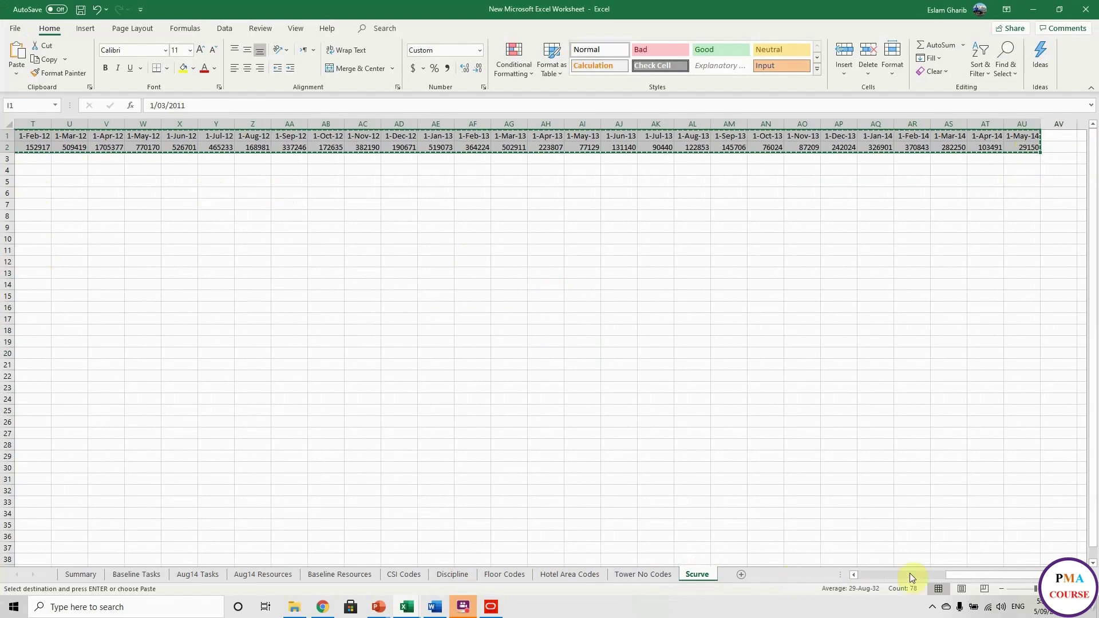
drag(953, 572, 865, 574)
click(85, 193)
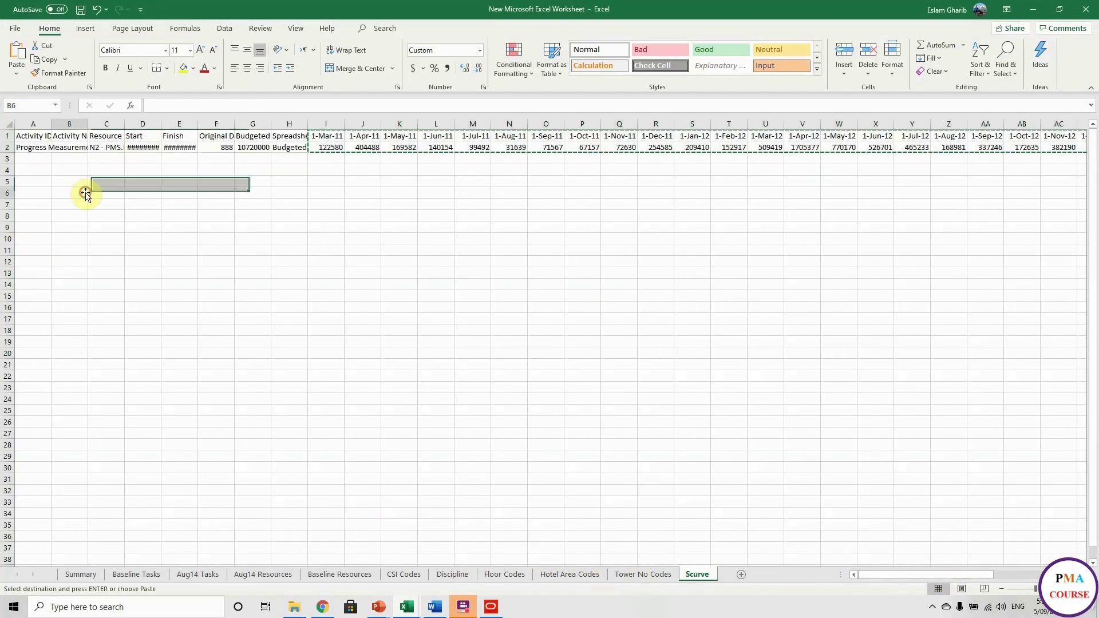
right_click(80, 192)
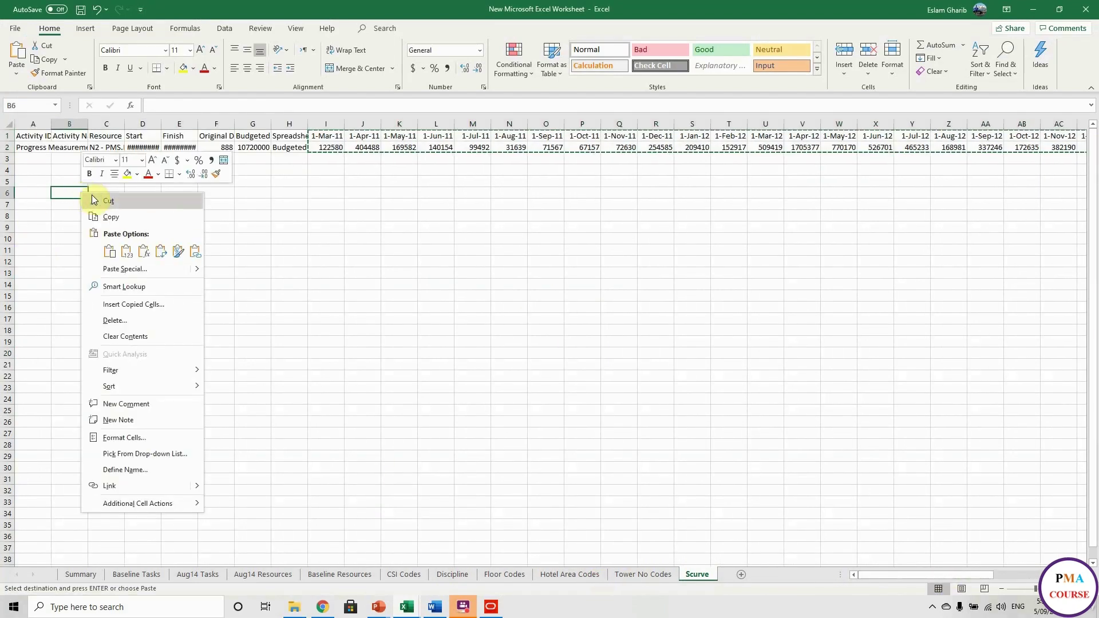
click(129, 253)
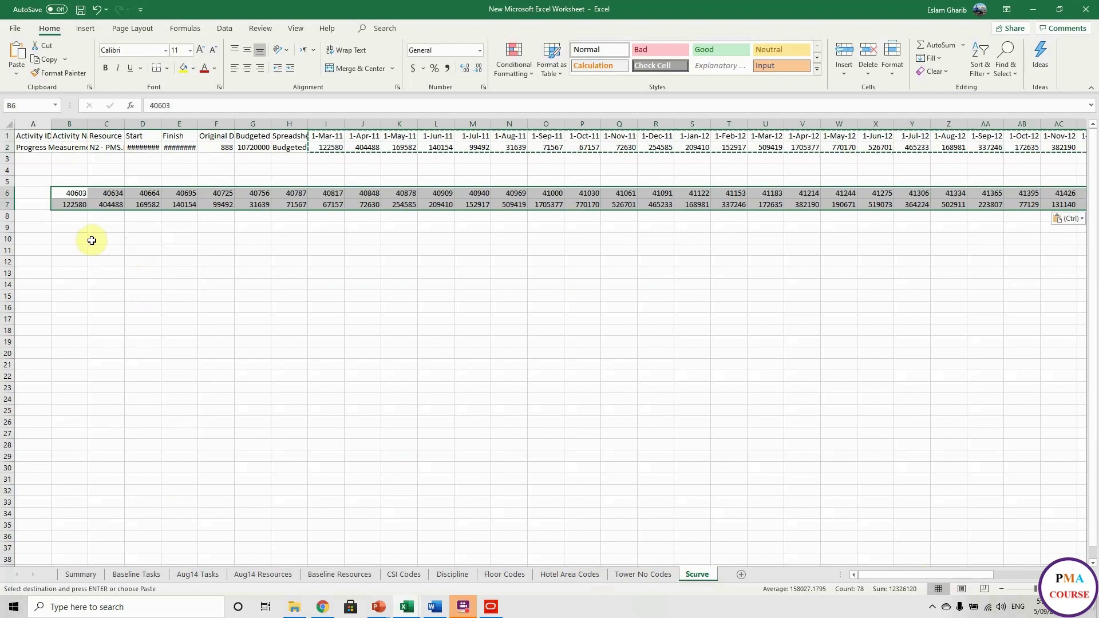
key(ctrl+z)
right_click(64, 195)
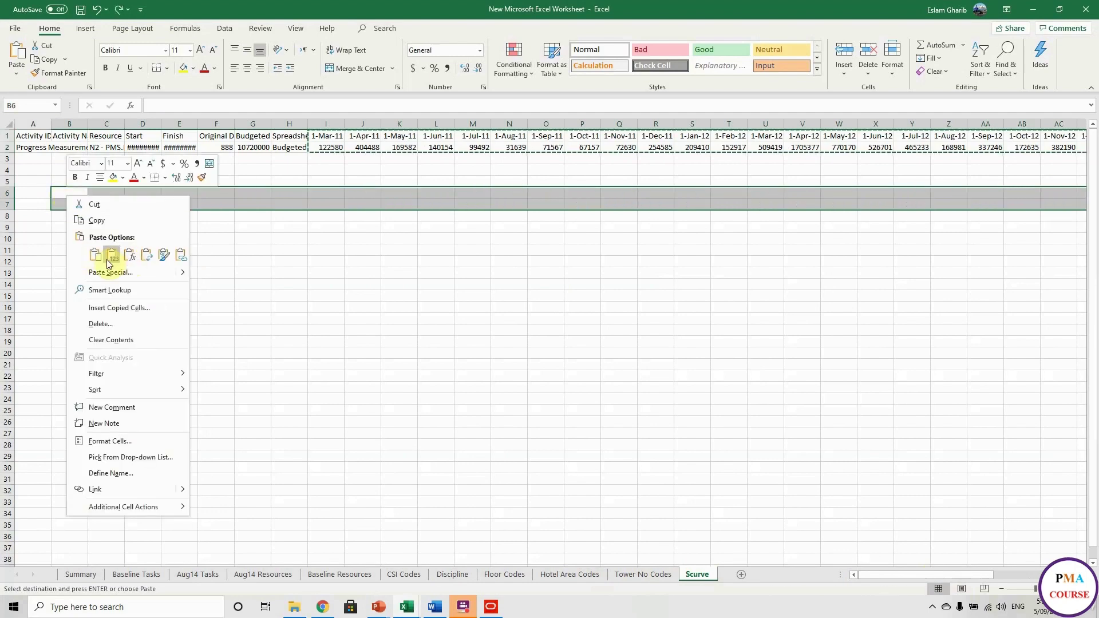
click(146, 255)
click(144, 260)
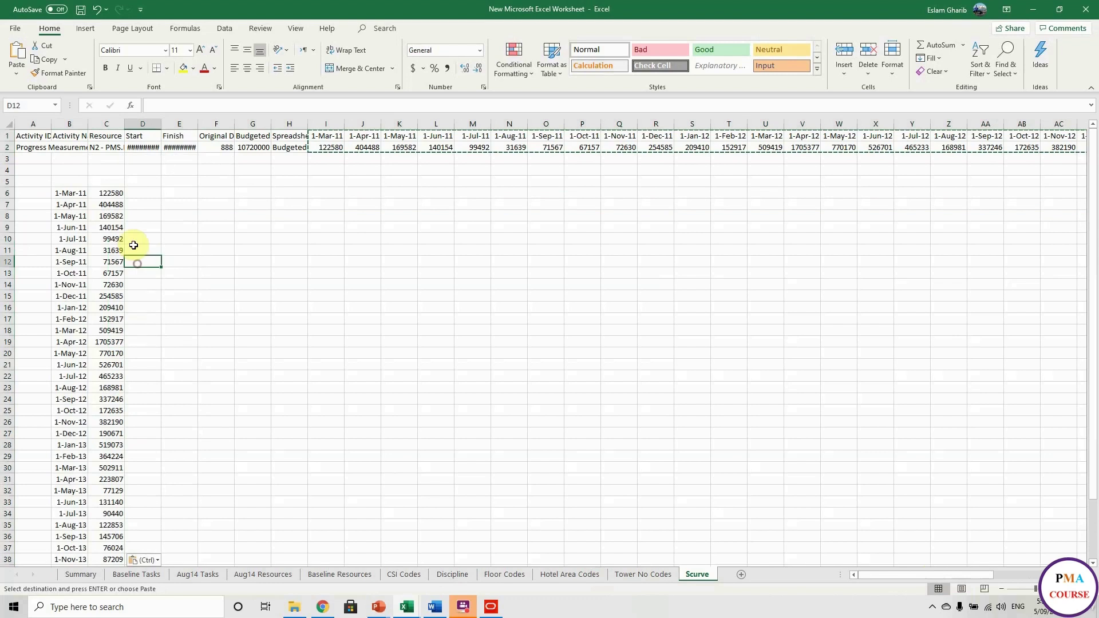
Step: Build a running total in column D: D6 =C6, D7 =C7+D6, filled down
click(145, 194)
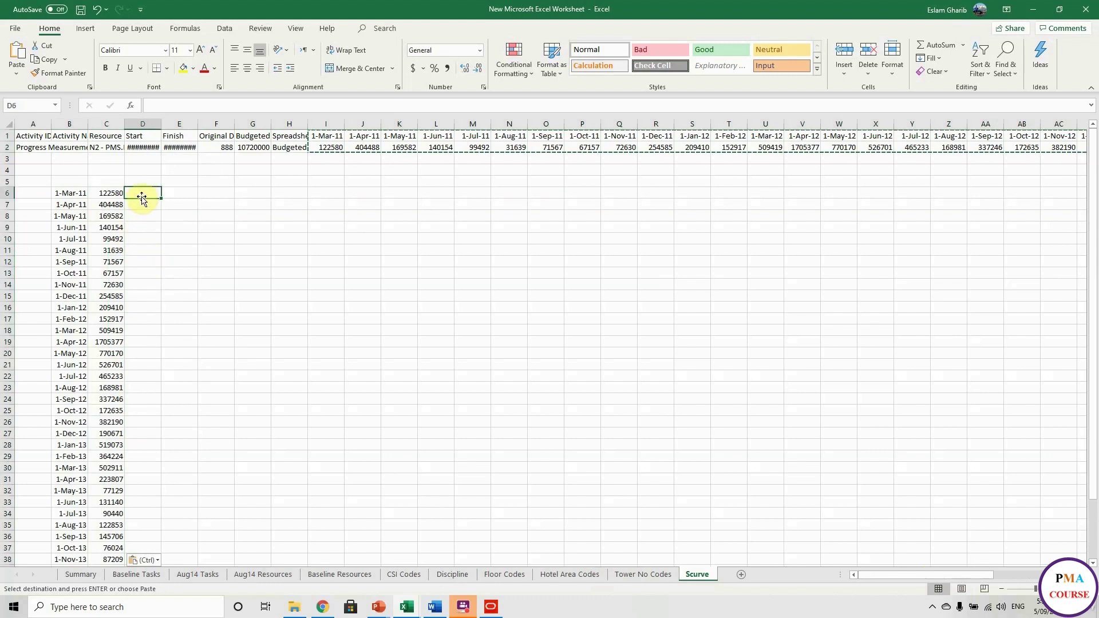
text(=)
key(Left)
key(Return)
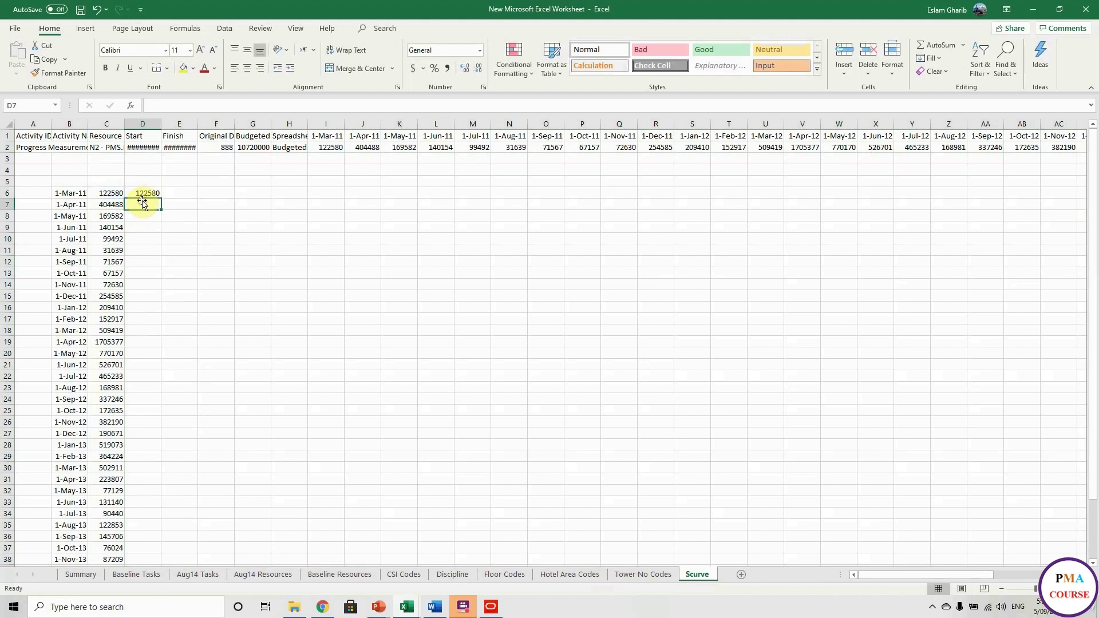
text(=)
key(Left)
text(+)
key(Up)
key(ctrl+Return)
double_click(160, 210)
Step: Enter monthly percentages in E6 as =C6/$D$44 and fill down to row 44
click(179, 193)
scroll(183, 229, down, 6)
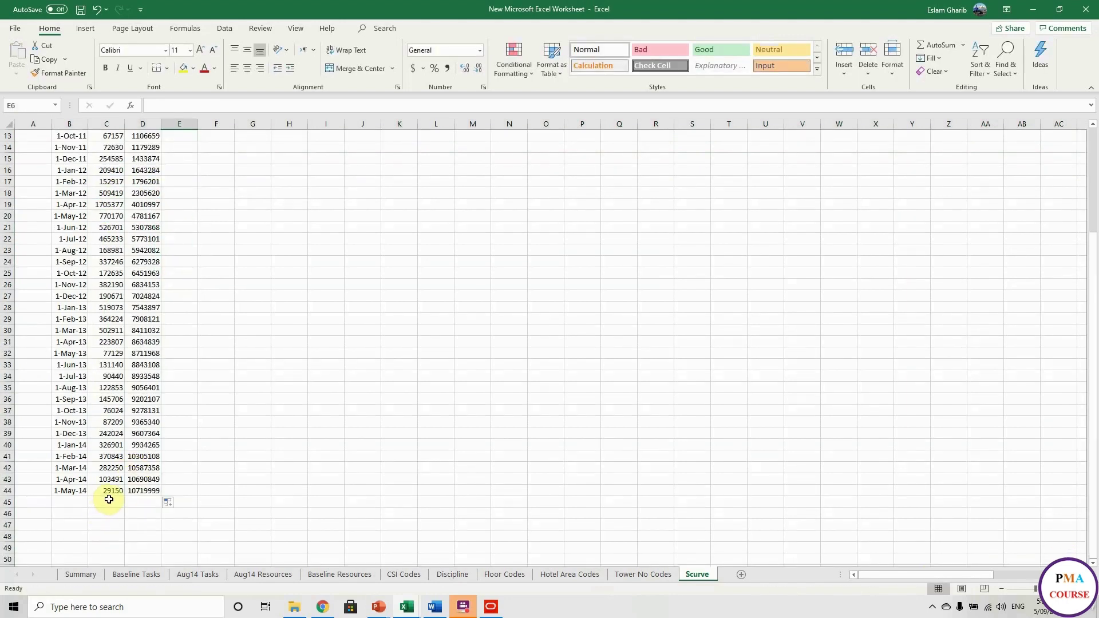
scroll(183, 229, up, 6)
text(=)
click(106, 193)
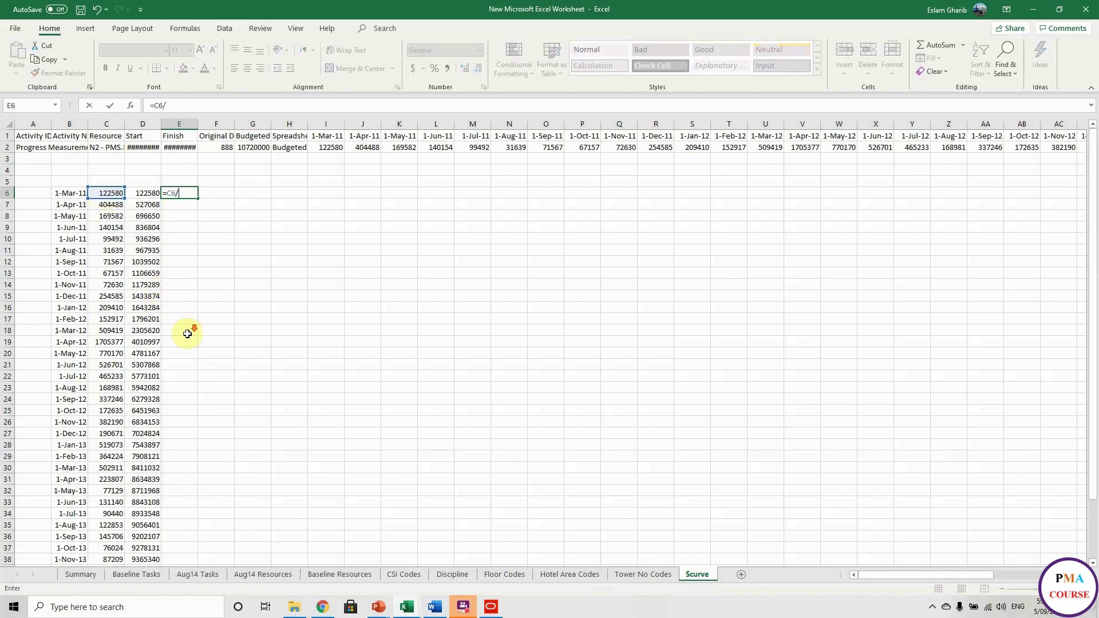
text(/)
scroll(184, 332, down, 6)
click(152, 422)
click(167, 106)
key(F4)
key(Return)
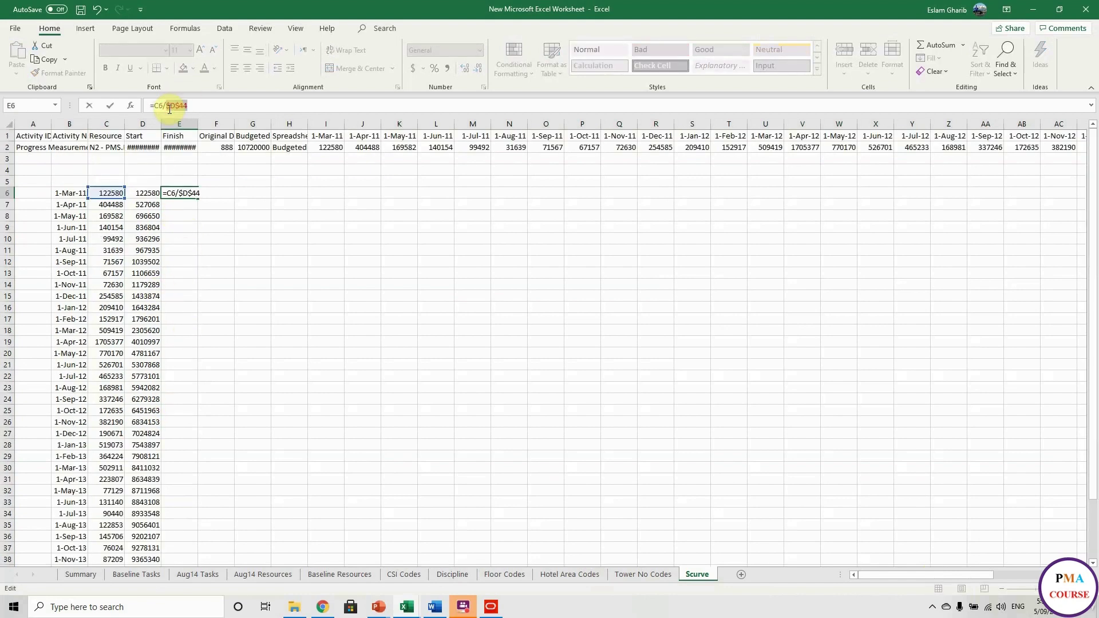
click(179, 193)
double_click(197, 199)
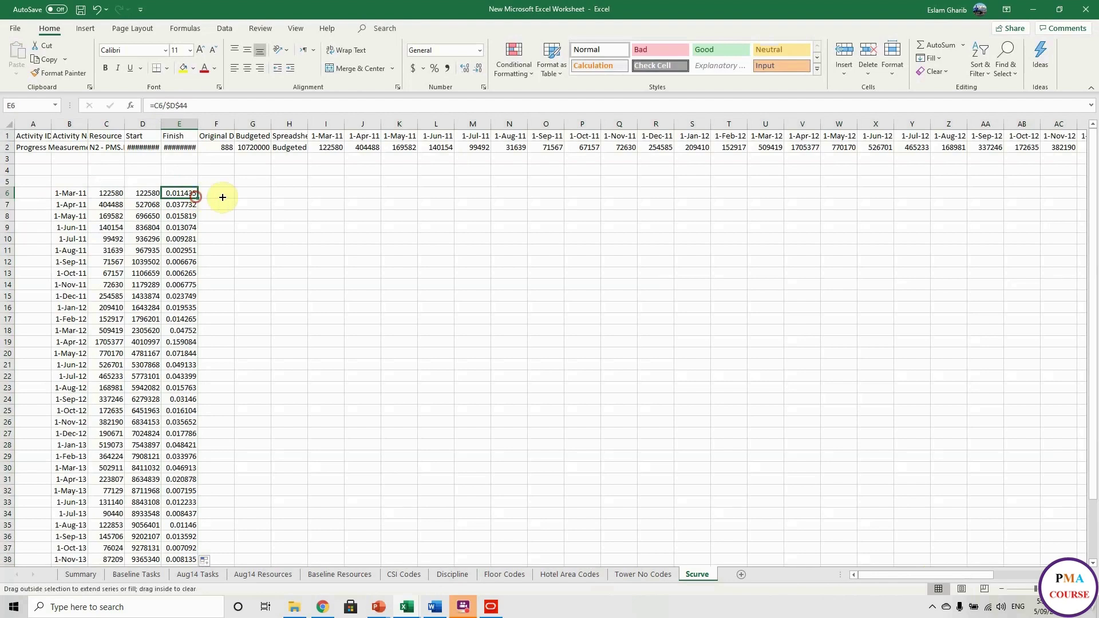
Step: Fill cumulative percentages in column F and paste E6:F44 as values into C6
double_click(233, 198)
drag(226, 195, 225, 545)
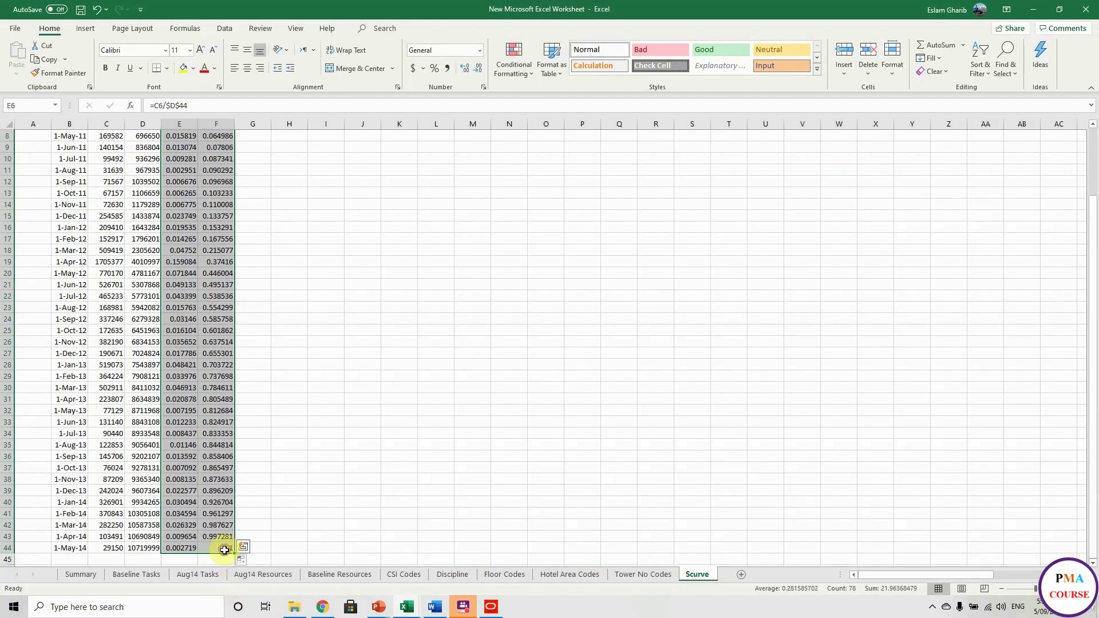
key(ctrl+c)
scroll(44, 381, up, 2)
right_click(106, 193)
click(150, 254)
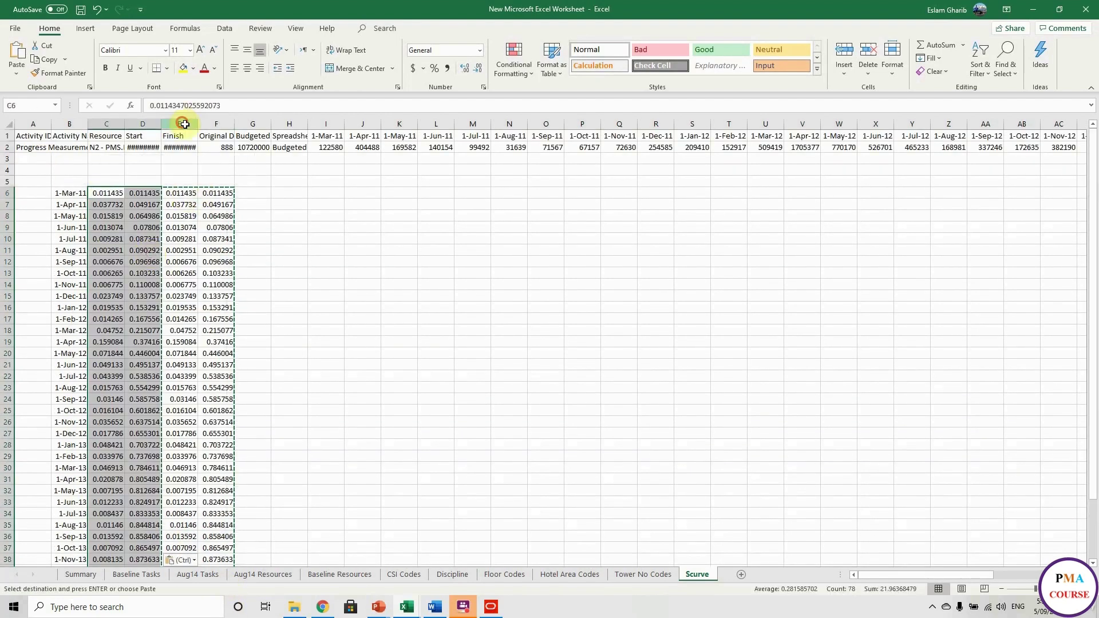
Step: Format C6:D44 as percentages with two decimals, then bring up the PowerPoint slide show
drag(106, 193, 154, 547)
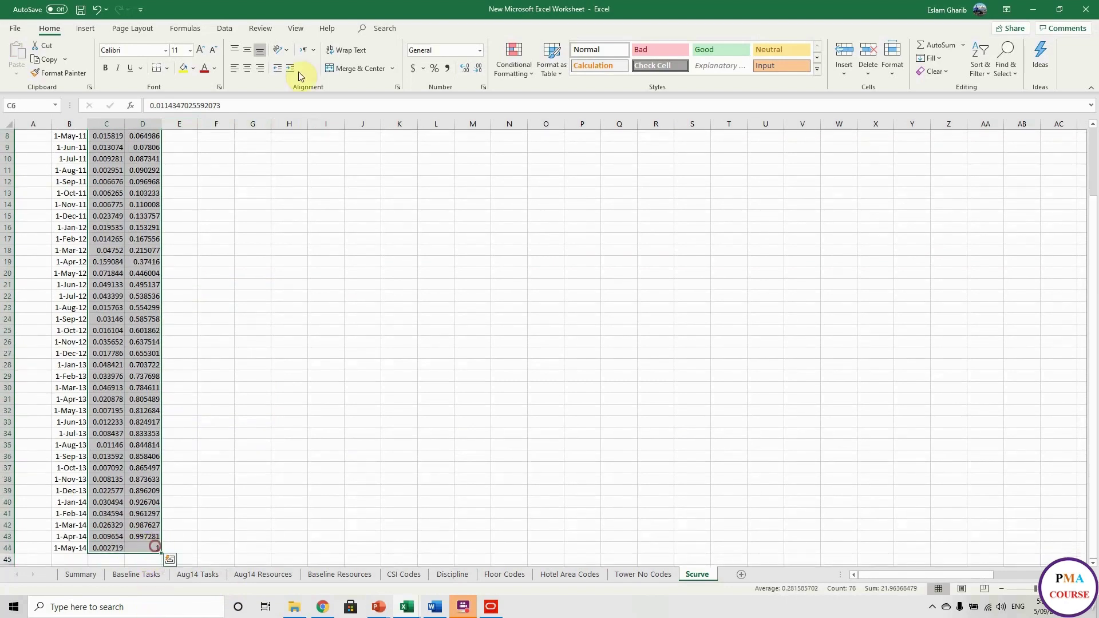
click(447, 69)
drag(106, 193, 133, 538)
click(434, 69)
click(464, 68)
click(465, 68)
click(326, 238)
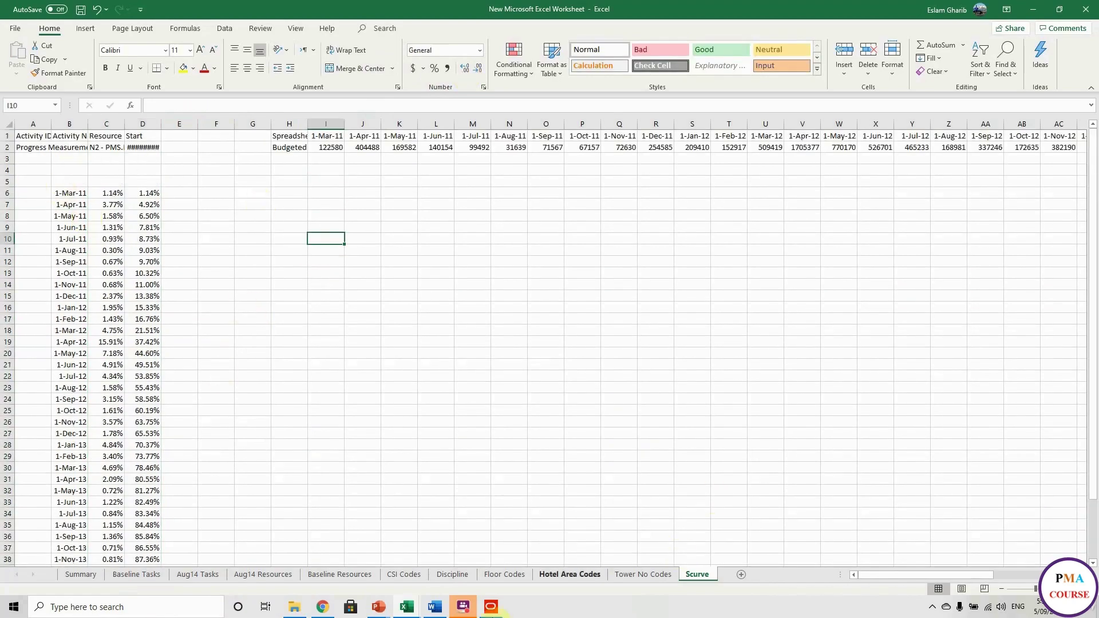
mouse_move(378, 606)
click(419, 569)
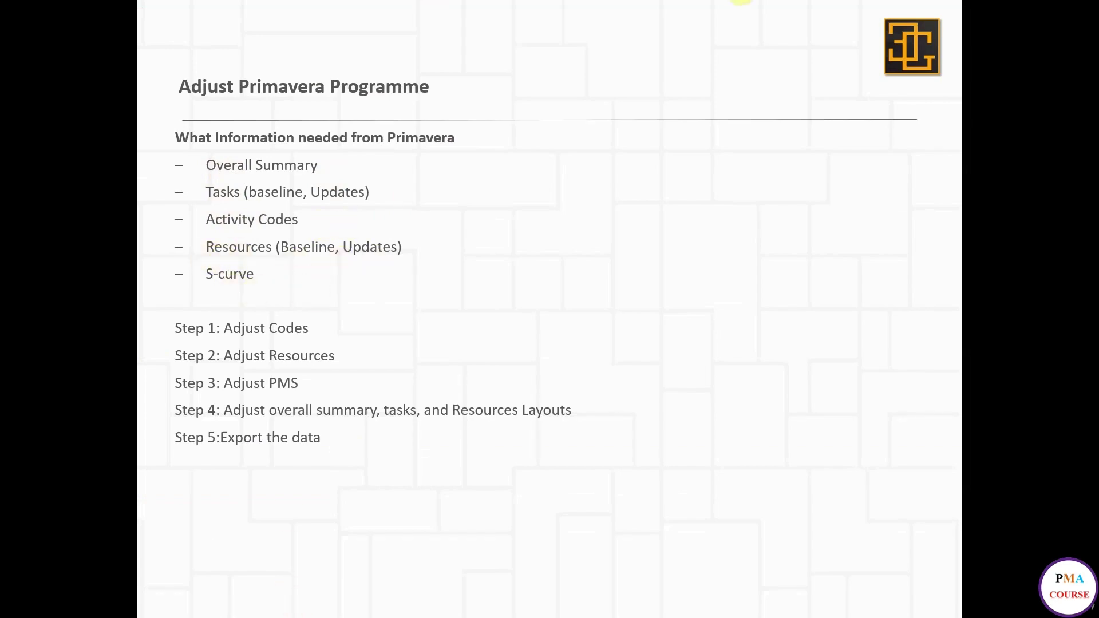
Step: Switch from the PowerPoint slide show back to Excel's Scurve sheet with Alt+Tab
key(alt+Tab)
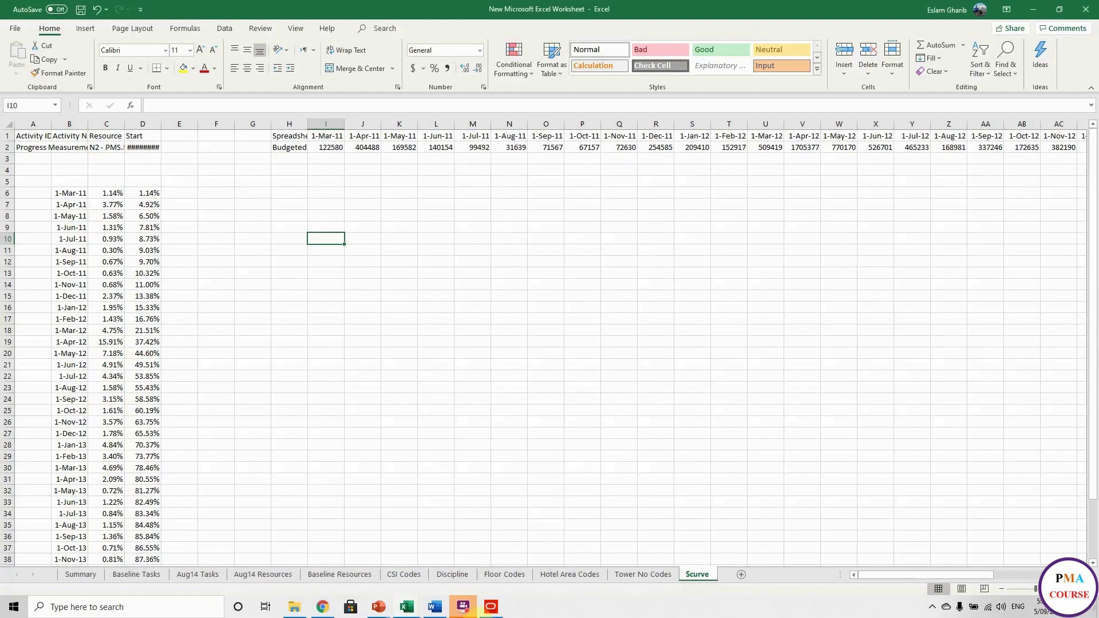